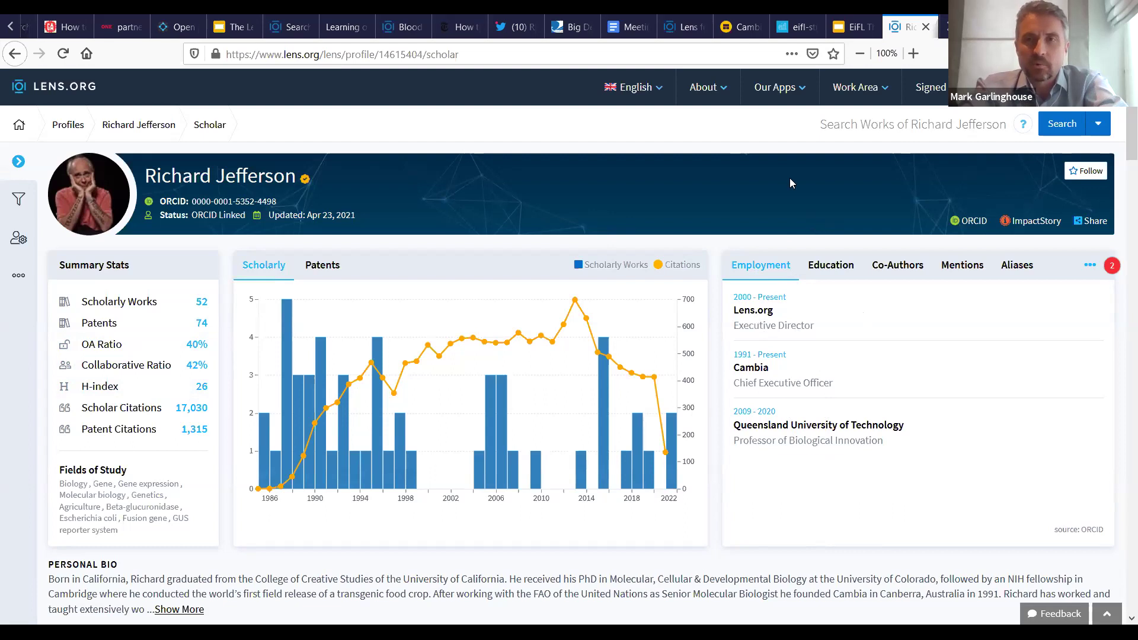
Open a new scholarly works search and show its filters
mouse_move(776, 95)
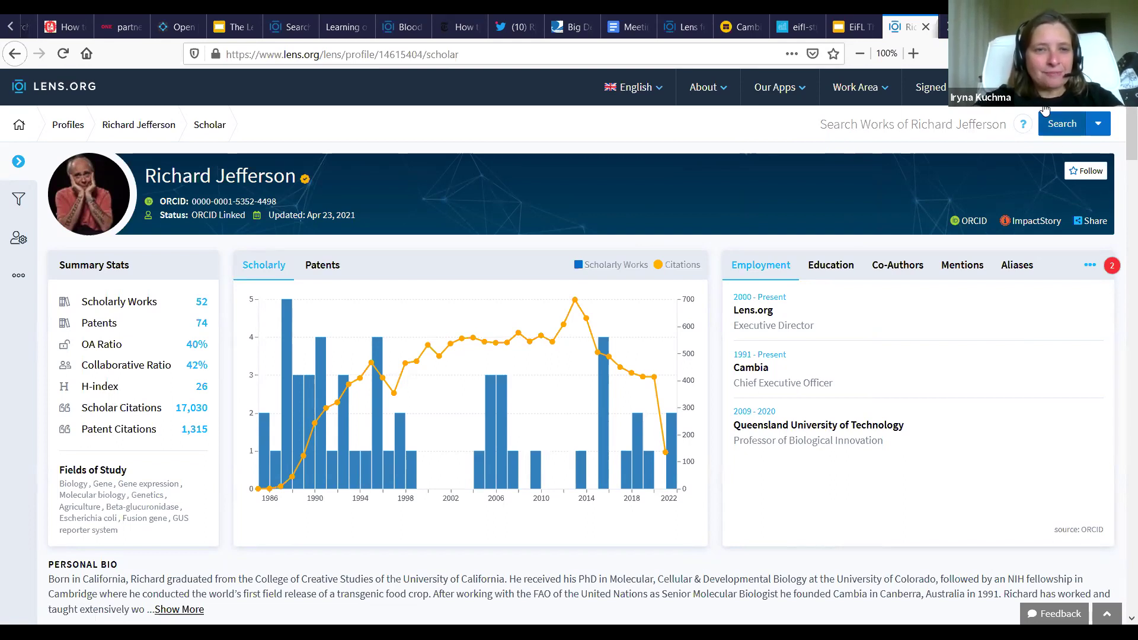
mouse_move(888, 89)
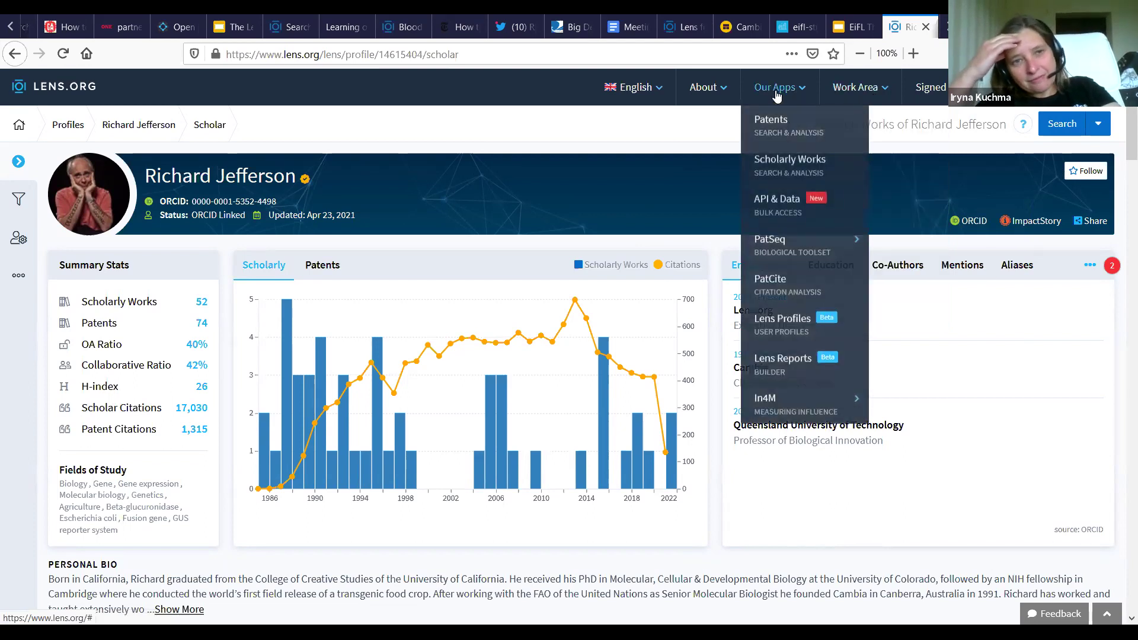
left_click(771, 168)
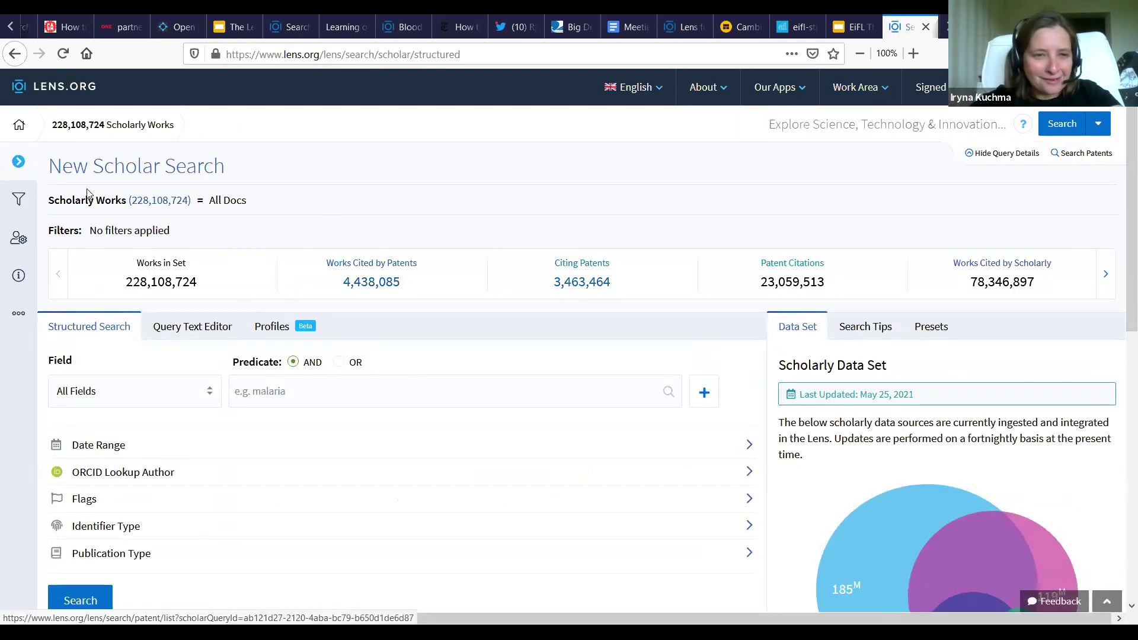
left_click(21, 201)
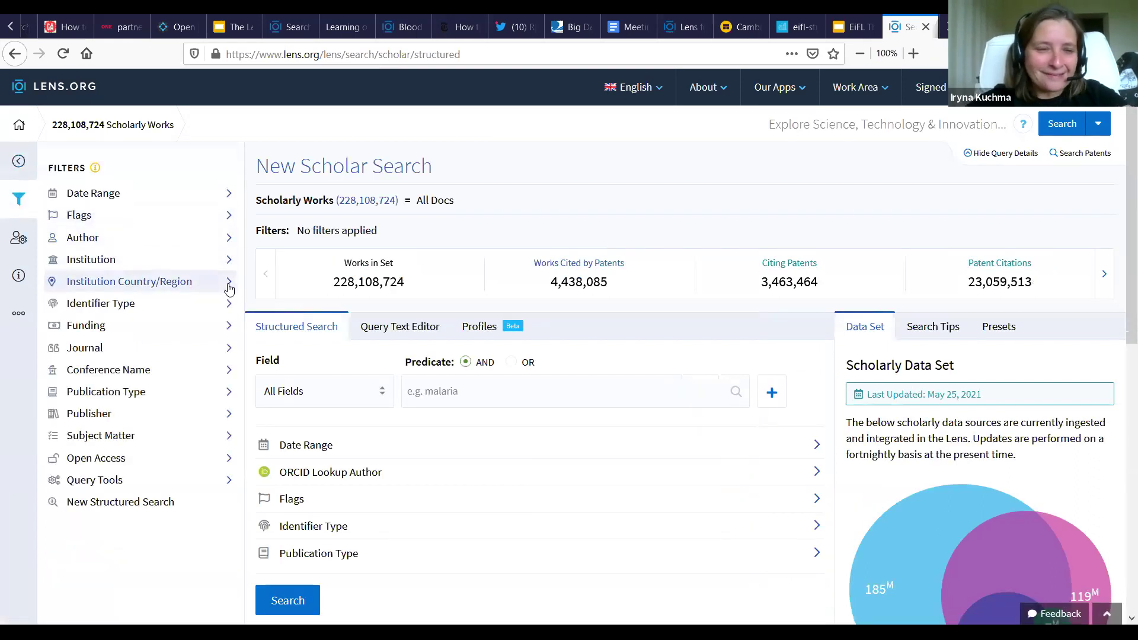
Search the Institution Country/Region filter and its full country list for "fiji"
left_click(230, 285)
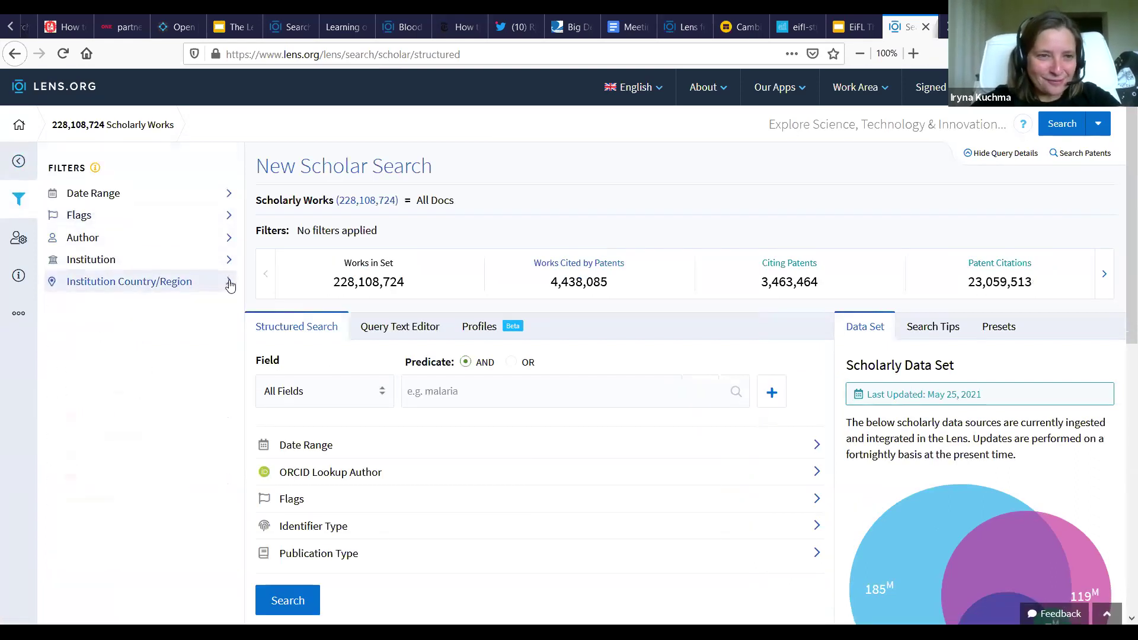
left_click(134, 369)
type("fiji")
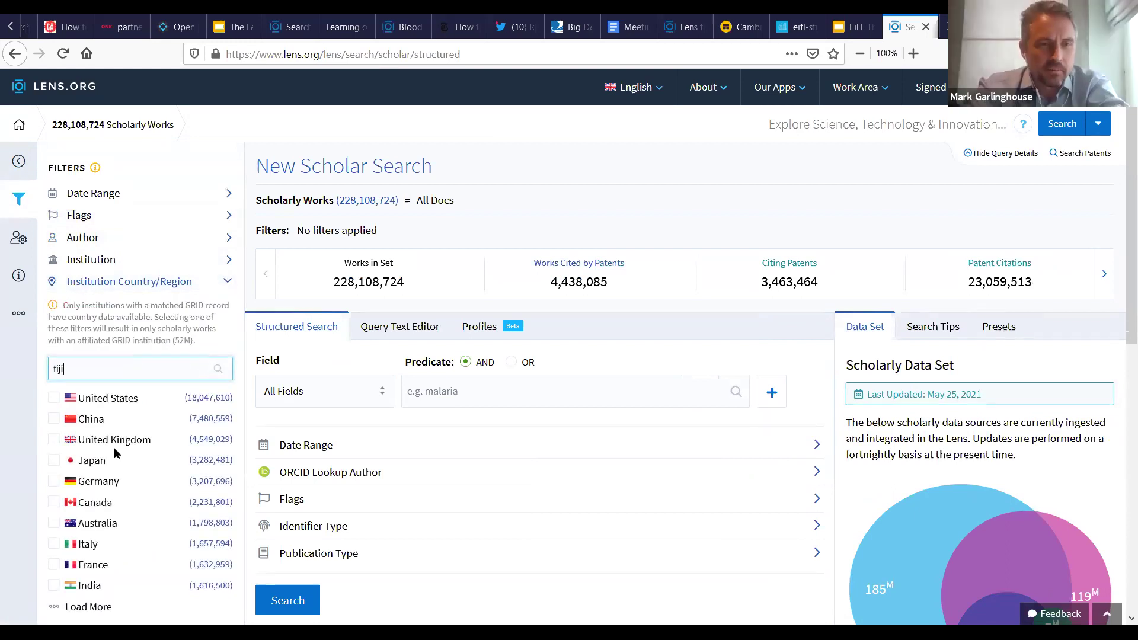
left_click(83, 608)
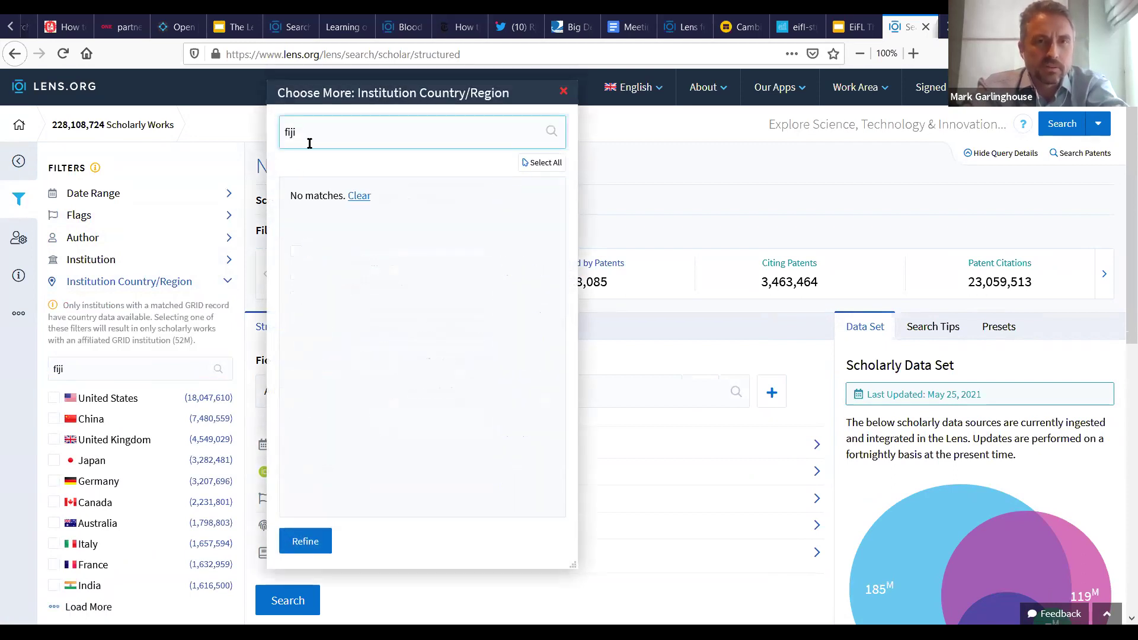
key("BackSpace")
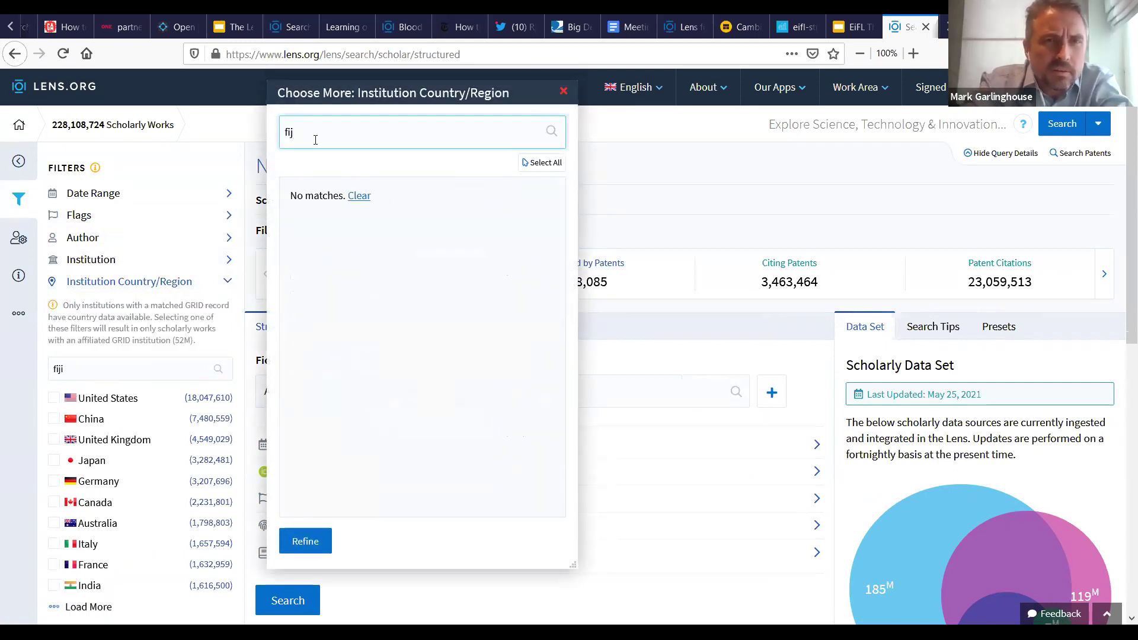
type("i")
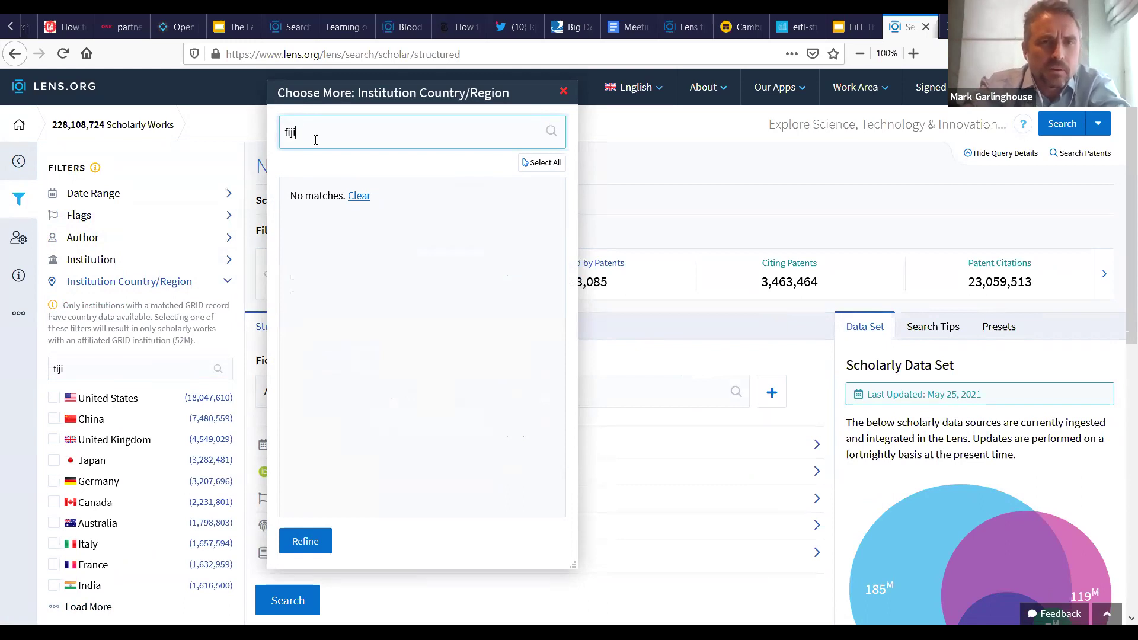
key("BackSpace")
key("BackSpace")
key("BackSpace")
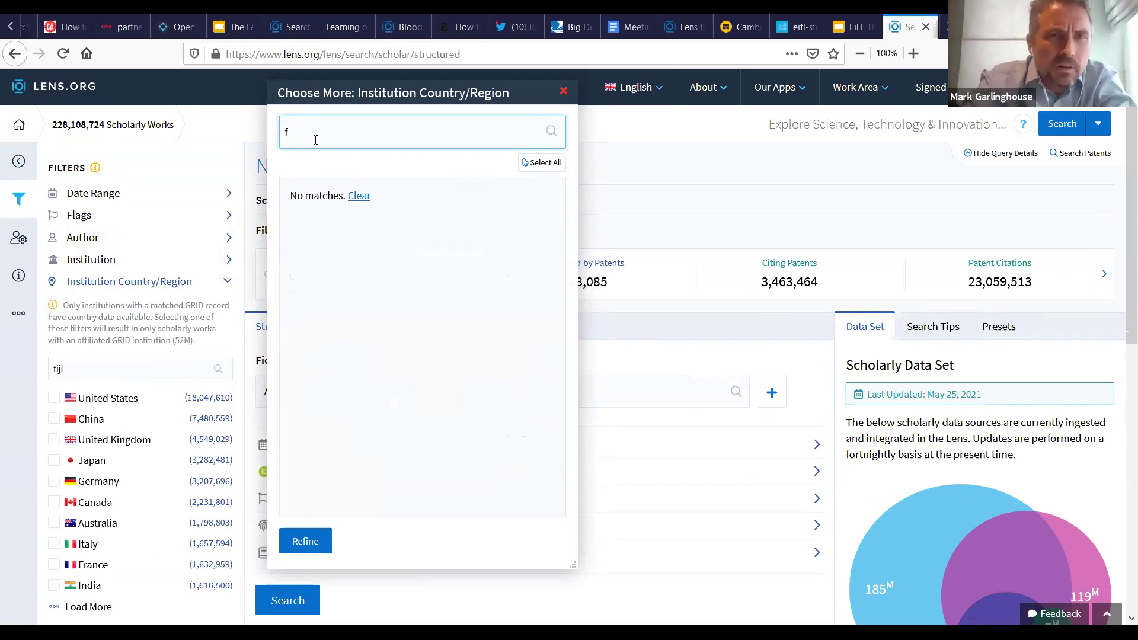
type("iji")
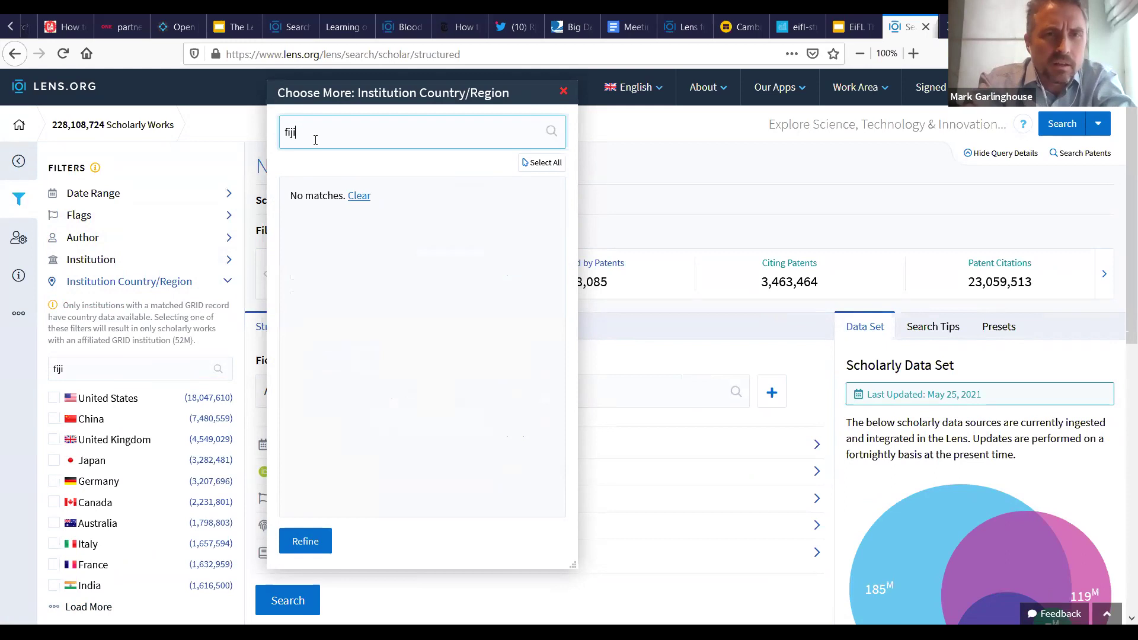
Replace the search text in the full institution country list with "tunisia"
key("BackSpace")
key("BackSpace")
key("BackSpace")
key("BackSpace")
type("tunisia")
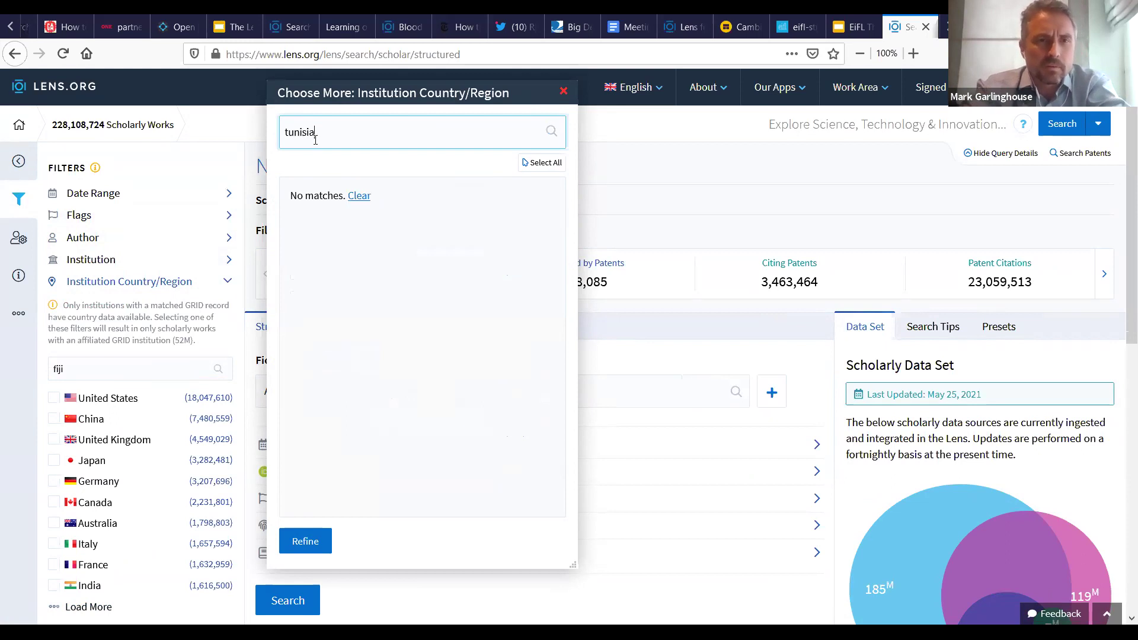
Refine the scholarly works by the institution country United States
left_click(55, 401)
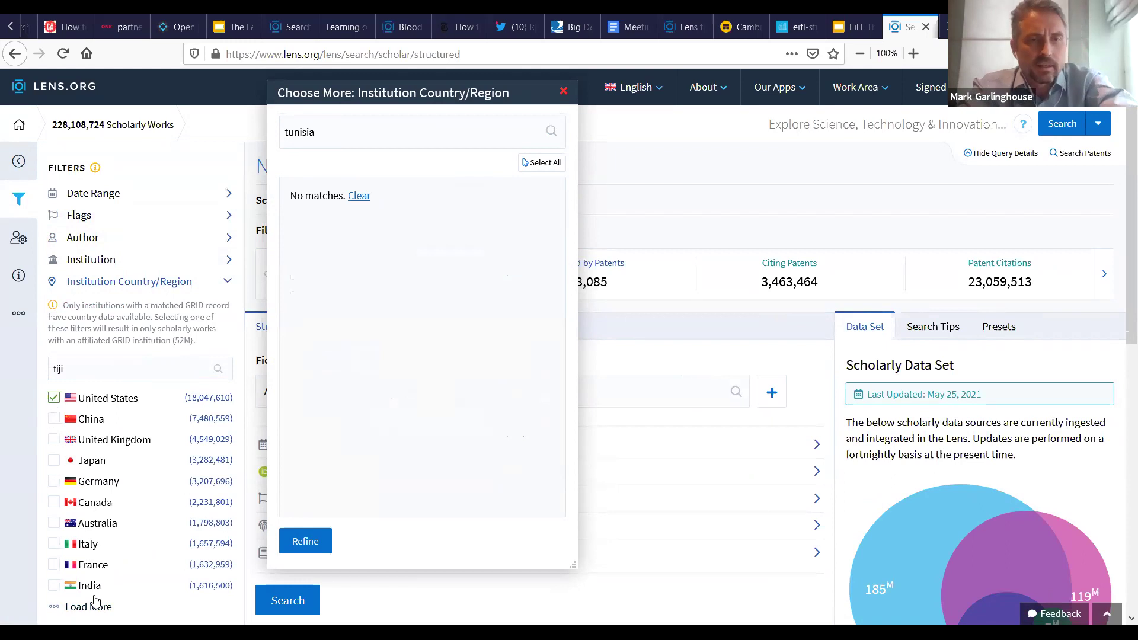
scroll(148, 377, "down", 3)
left_click(65, 479)
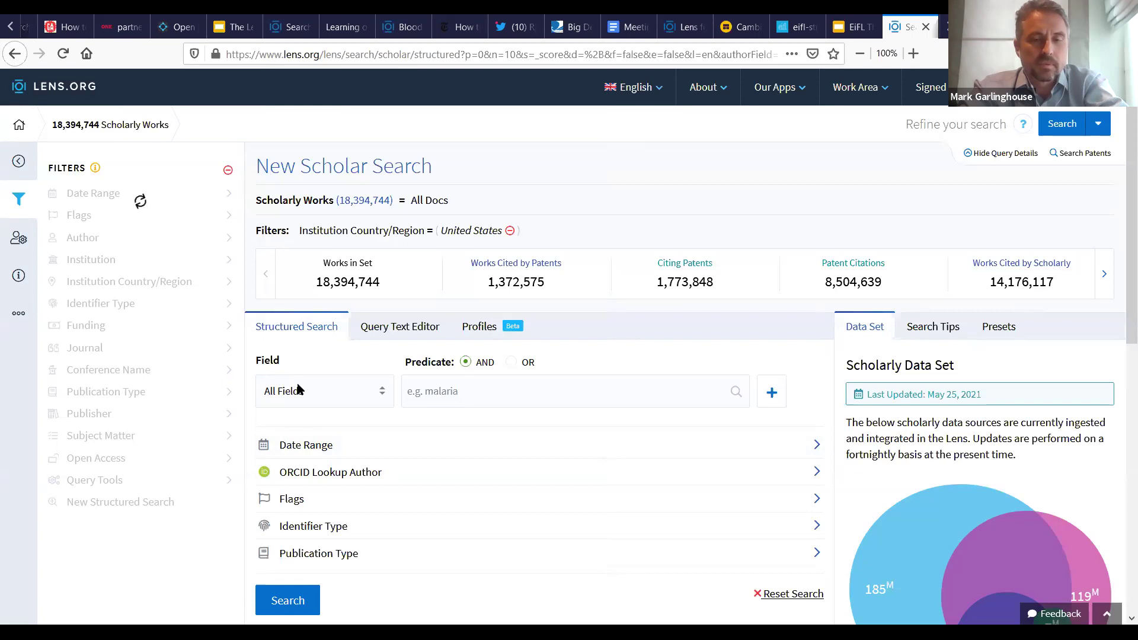
Clear the United States selection from the Institution Country/Region filter
left_click(228, 282)
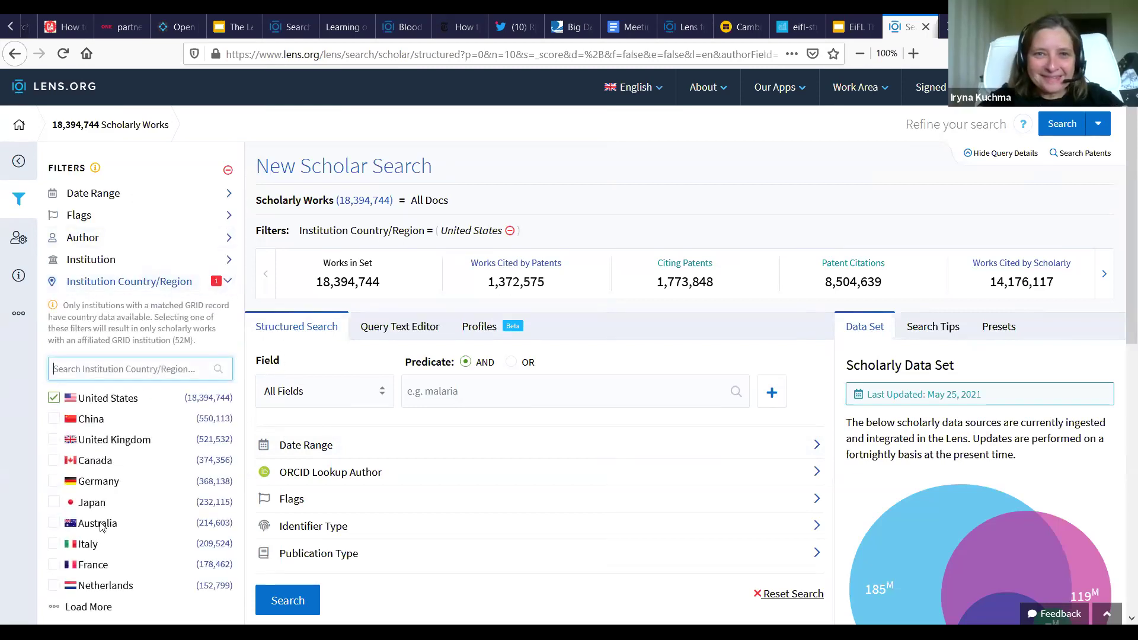
scroll(101, 526, "down", 2)
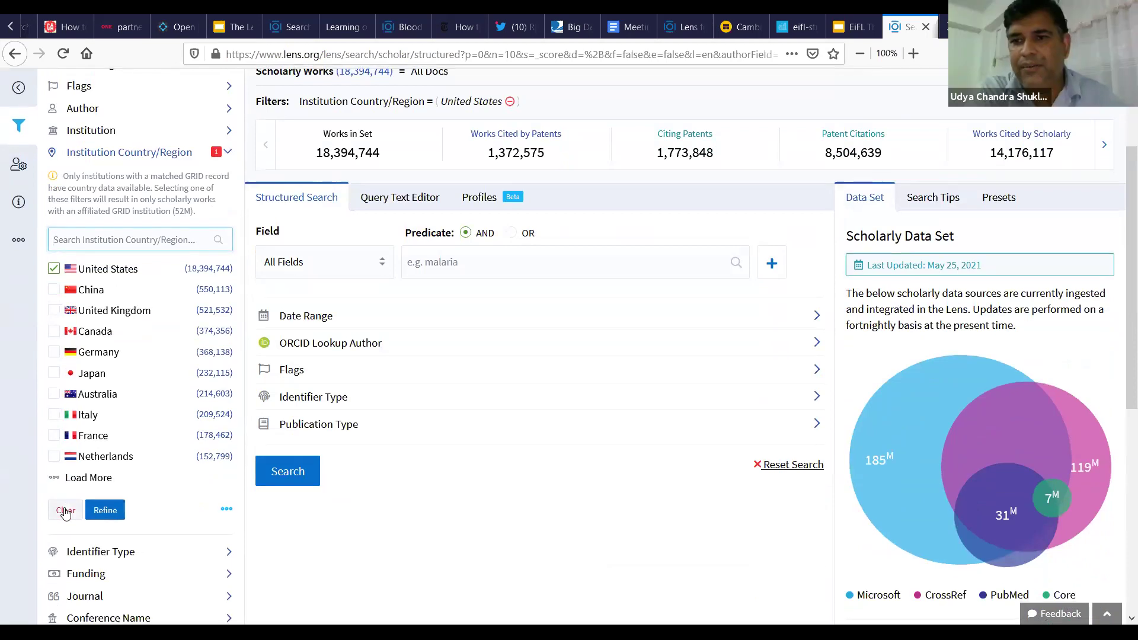
left_click(65, 511)
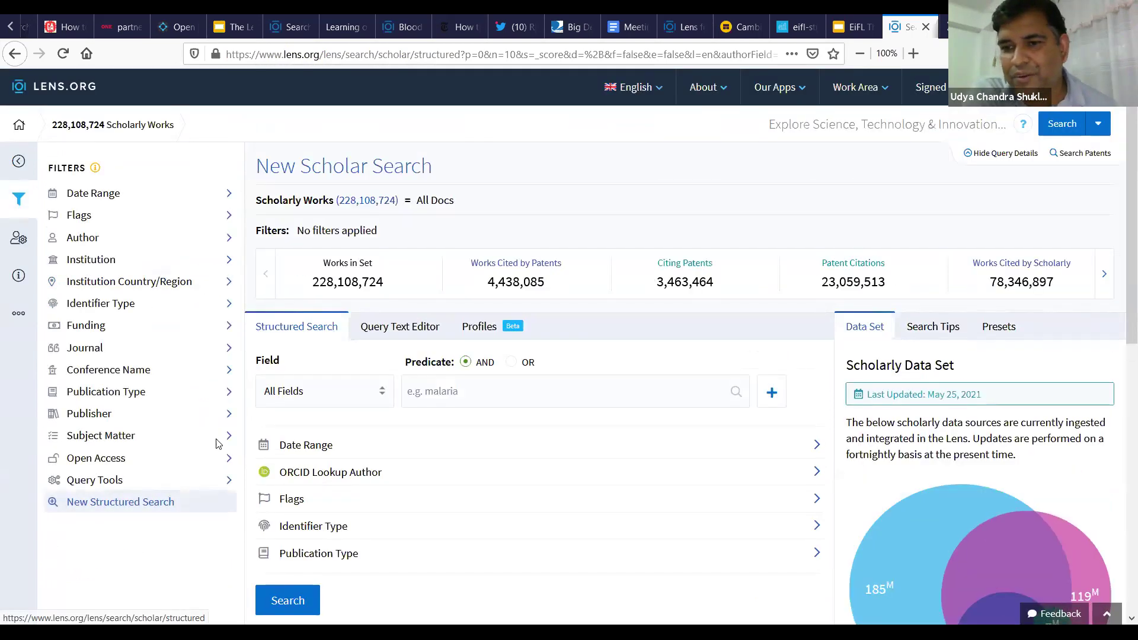
Try a structured search on the Institution Country/Region field with the term "fiji"
left_click(382, 397)
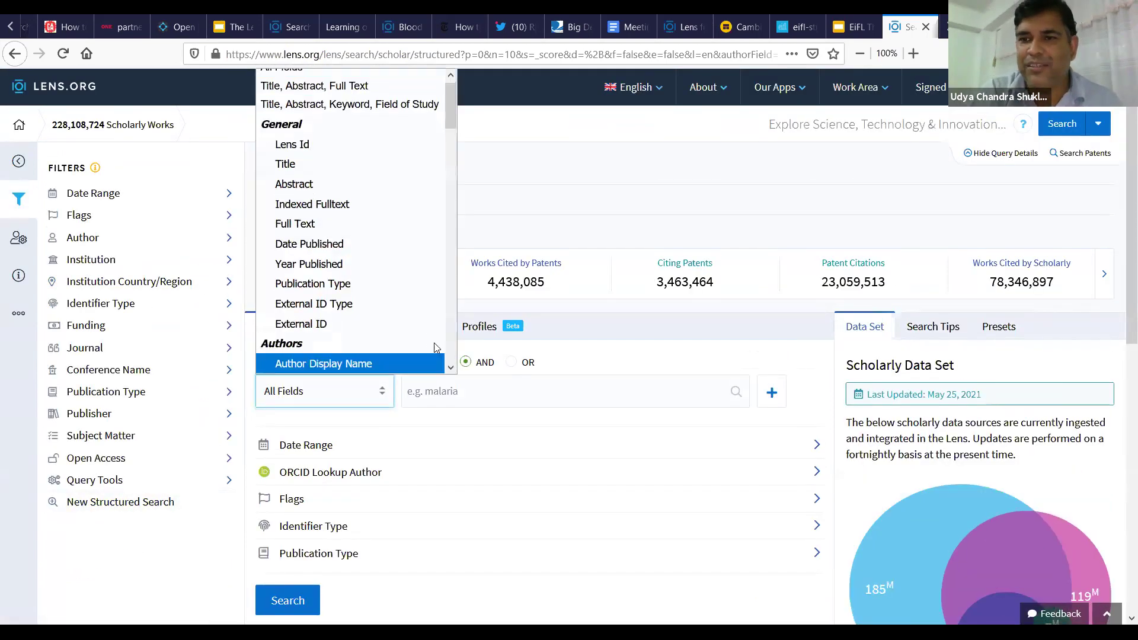
scroll(453, 342, "down", 5)
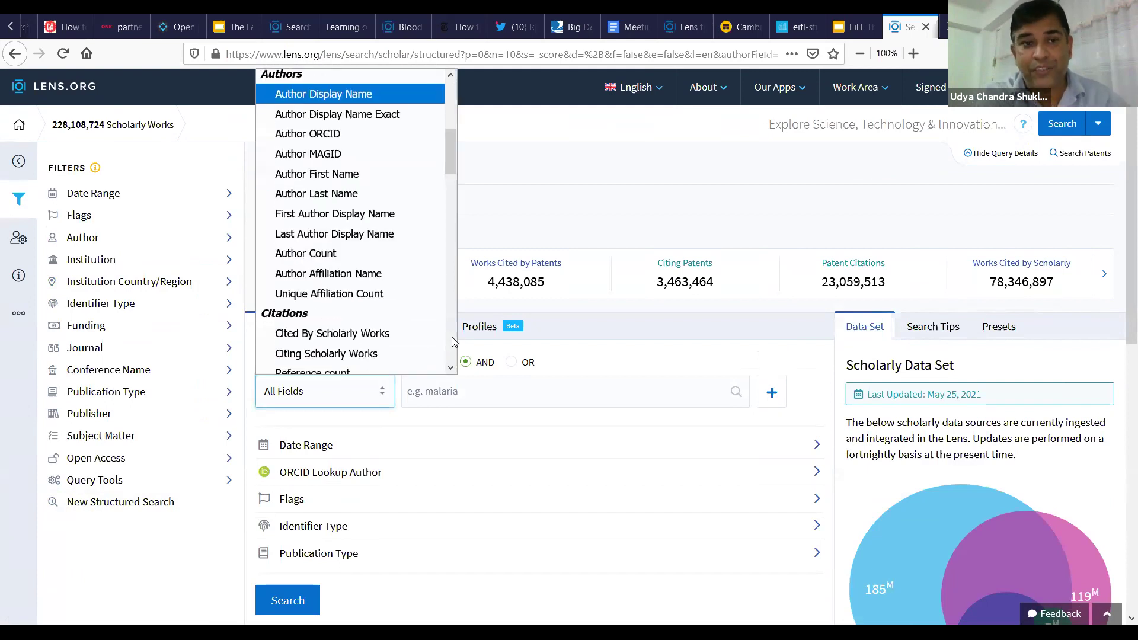
scroll(453, 342, "down", 5)
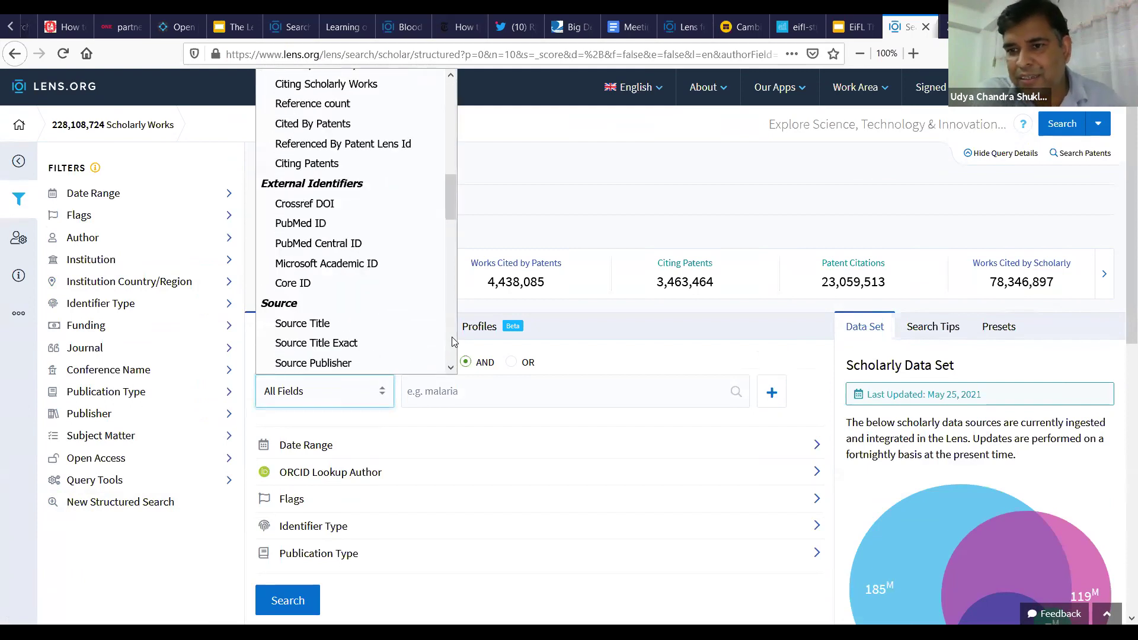
scroll(454, 342, "down", 4)
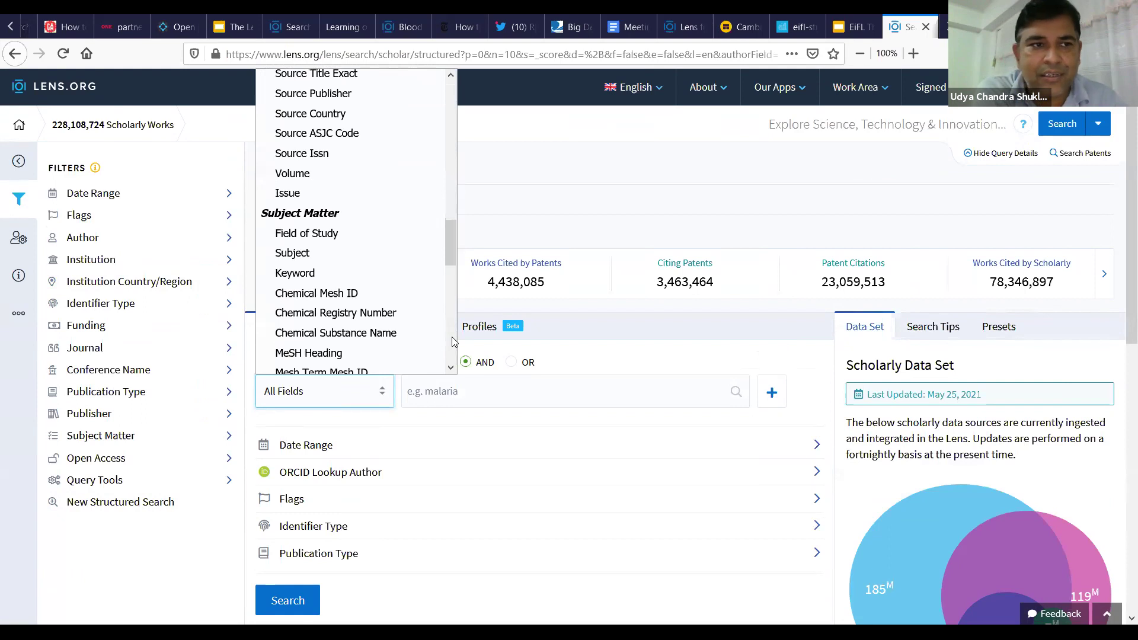
scroll(454, 342, "down", 5)
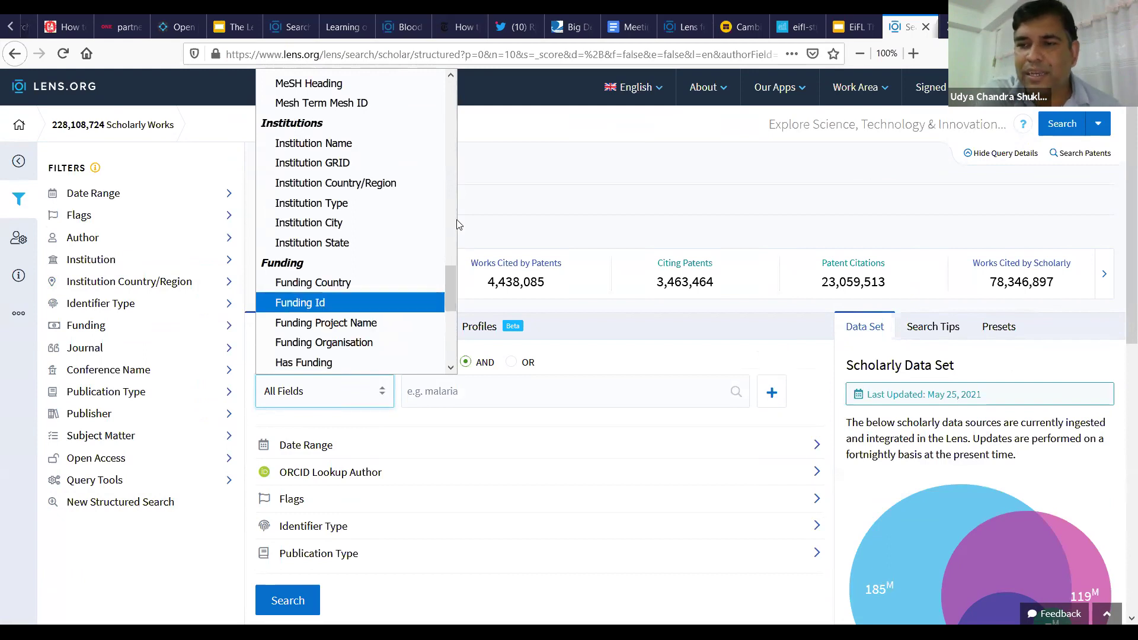
left_click(396, 184)
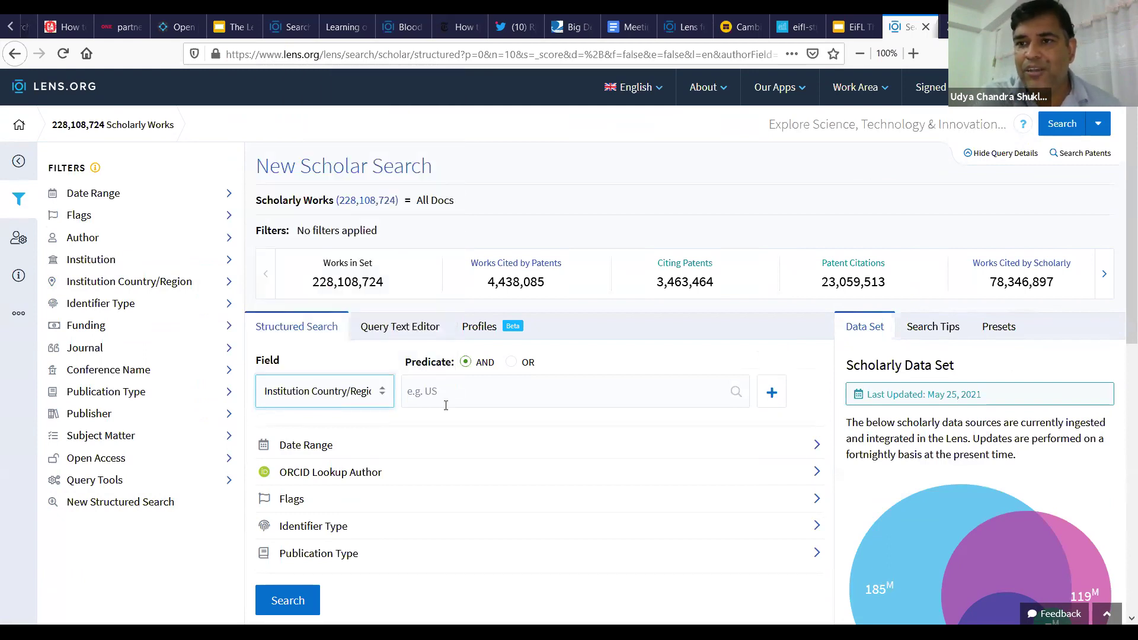
left_click(445, 392)
type("fiji")
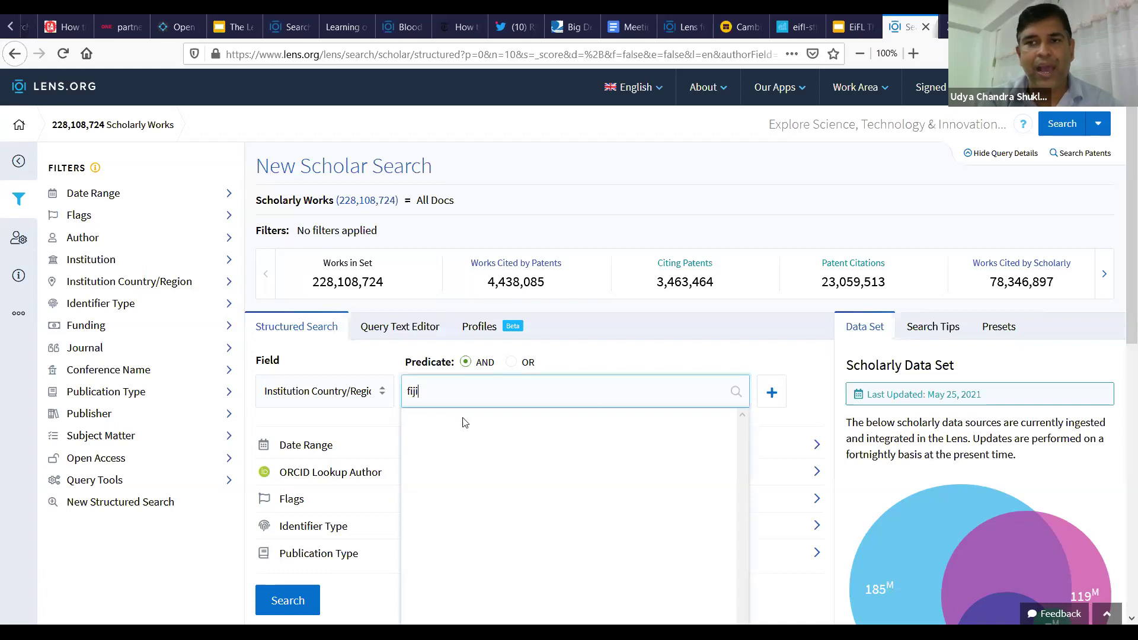
left_click(266, 596)
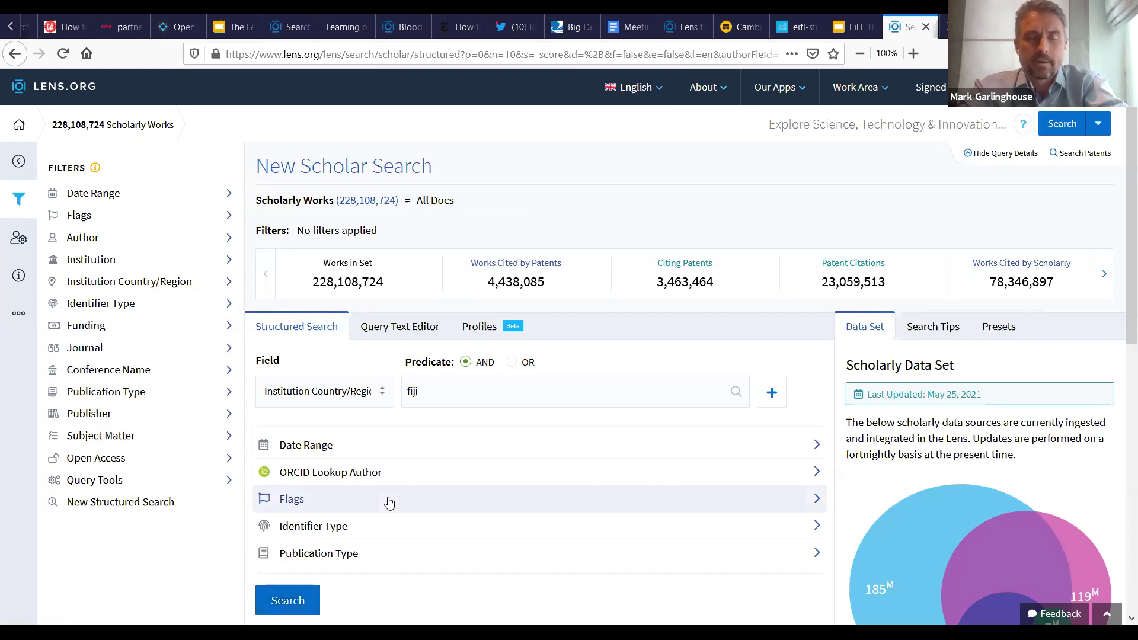
Clear the term "fiji" from the structured search
left_click(473, 395)
key("BackSpace")
key("BackSpace")
key("BackSpace")
key("BackSpace")
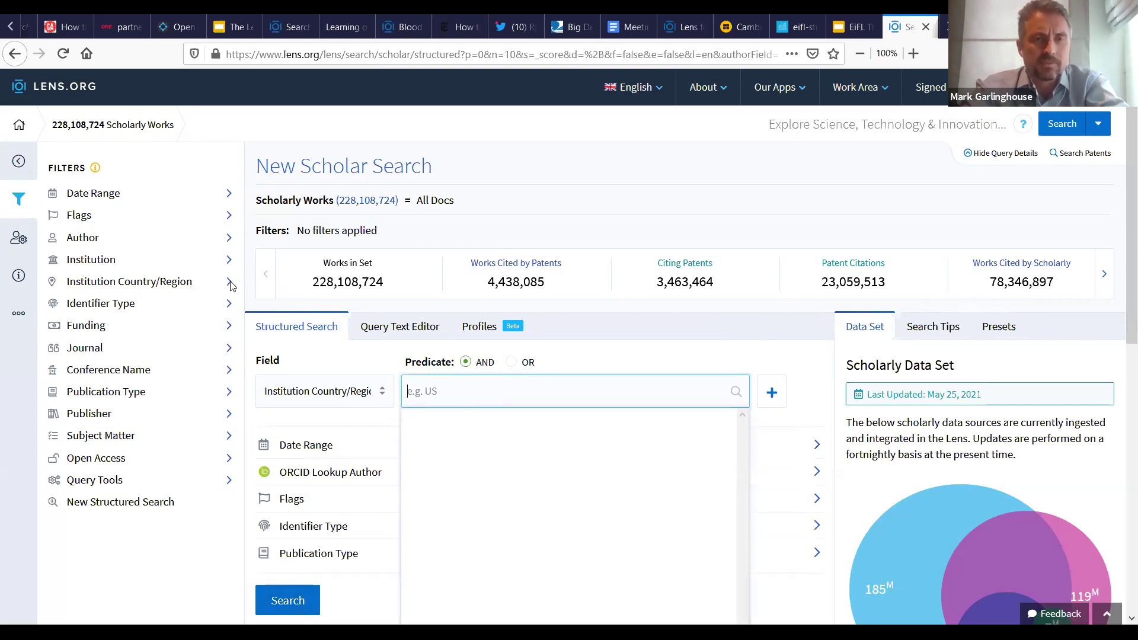
Filter the scholarly works to institutions in the United States using the Institution Country/Region filter
left_click(231, 286)
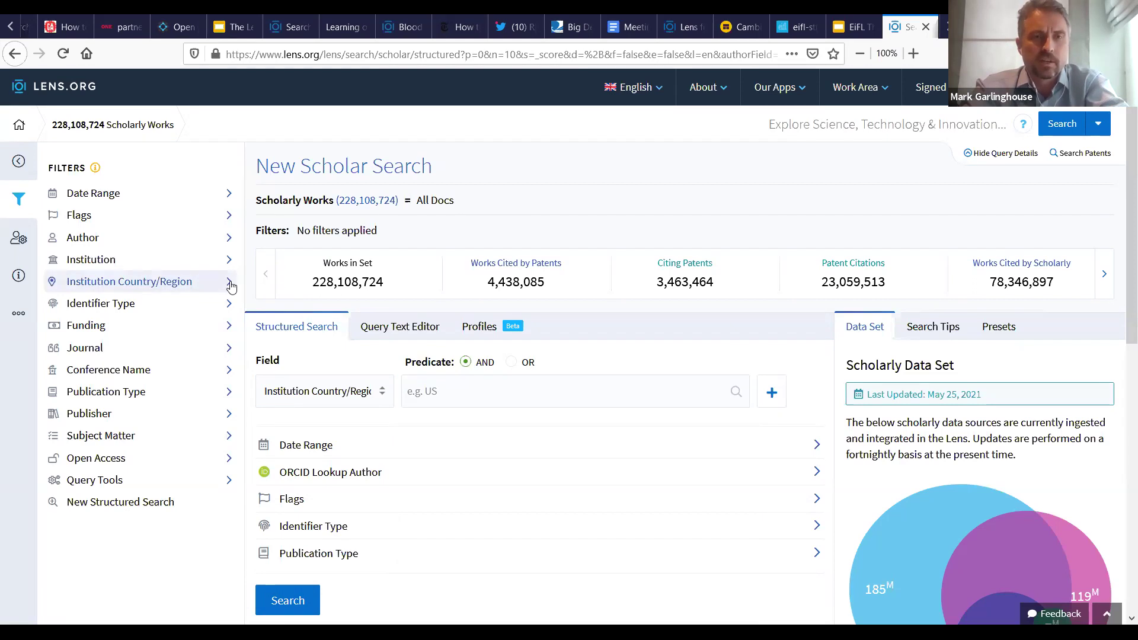
left_click(231, 286)
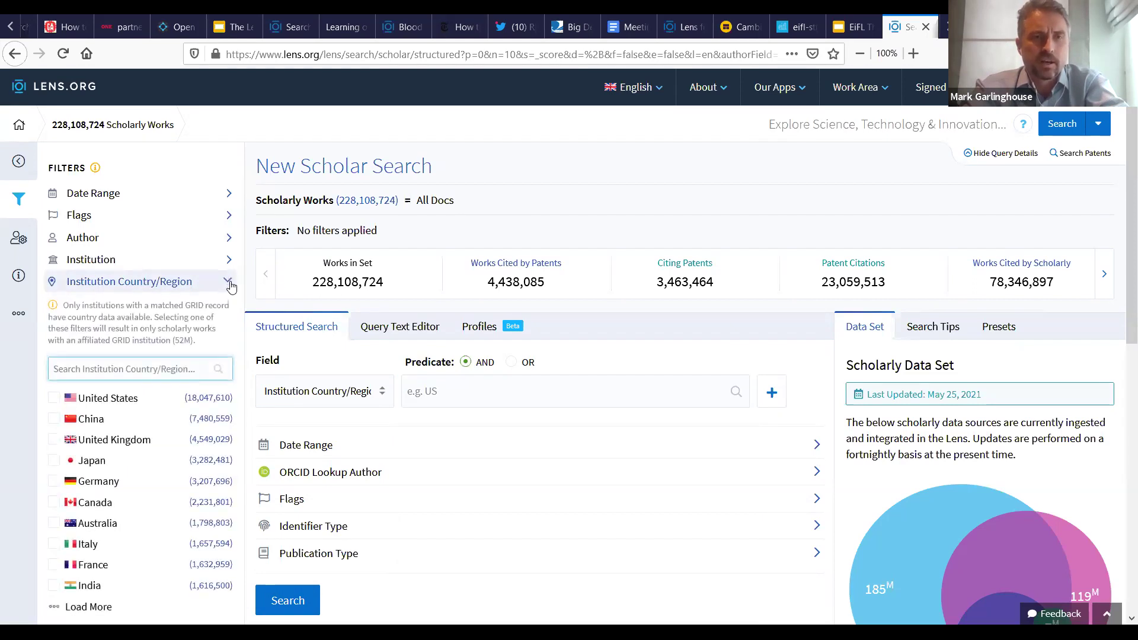
left_click(53, 398)
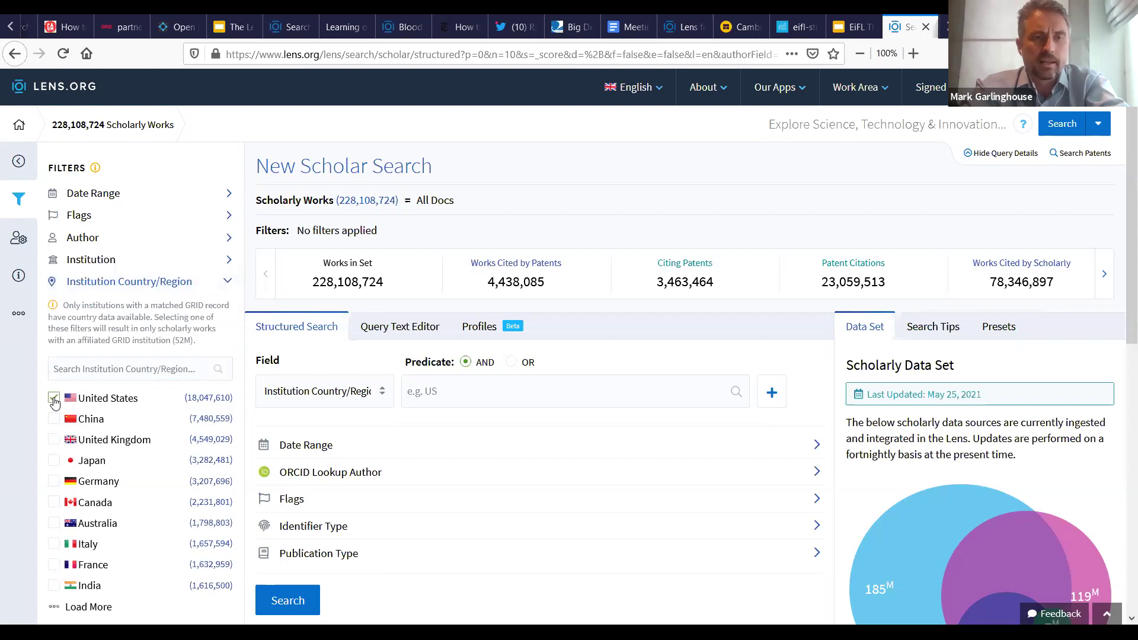
scroll(158, 431, "down", 3)
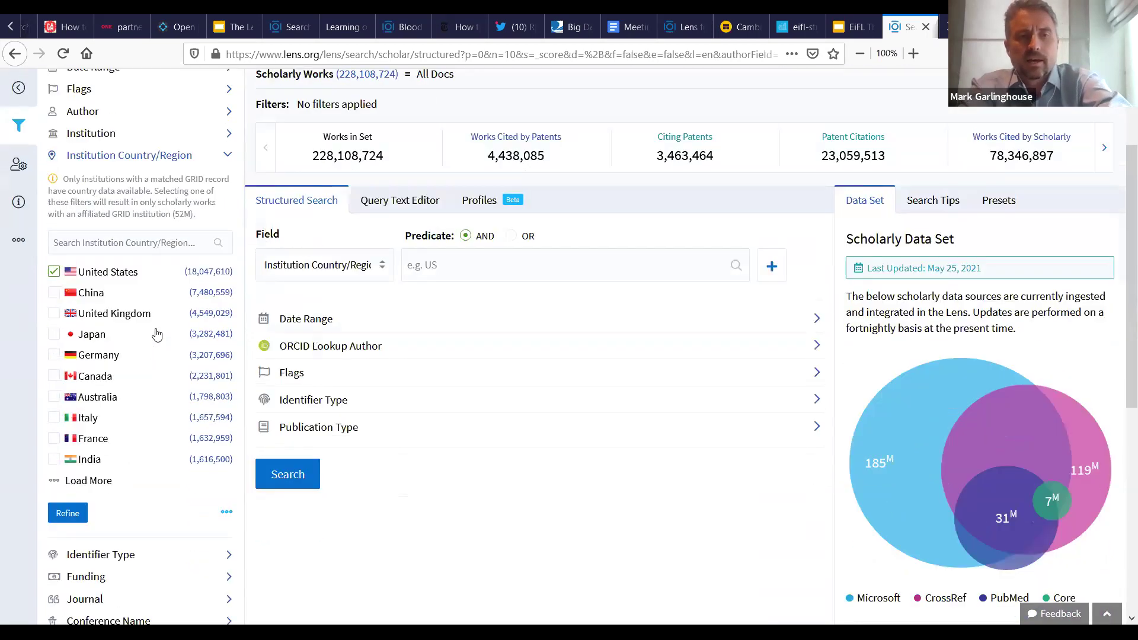
left_click(67, 492)
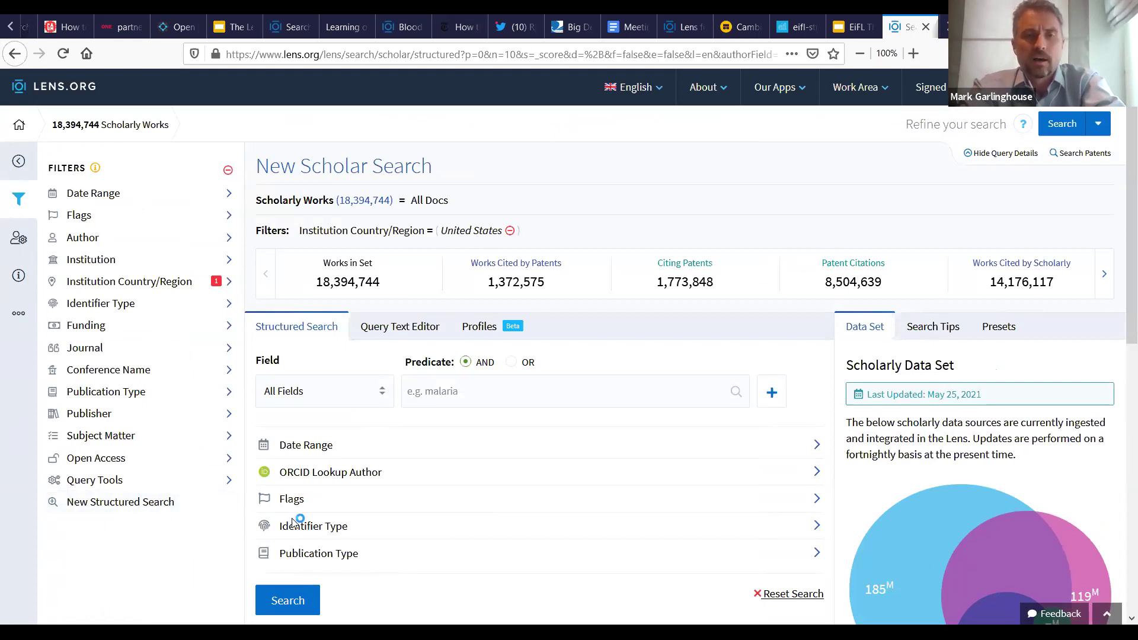
Try a structured search on the Institution Country/Region field with the term "fiji", and remove the United States filter
left_click(382, 401)
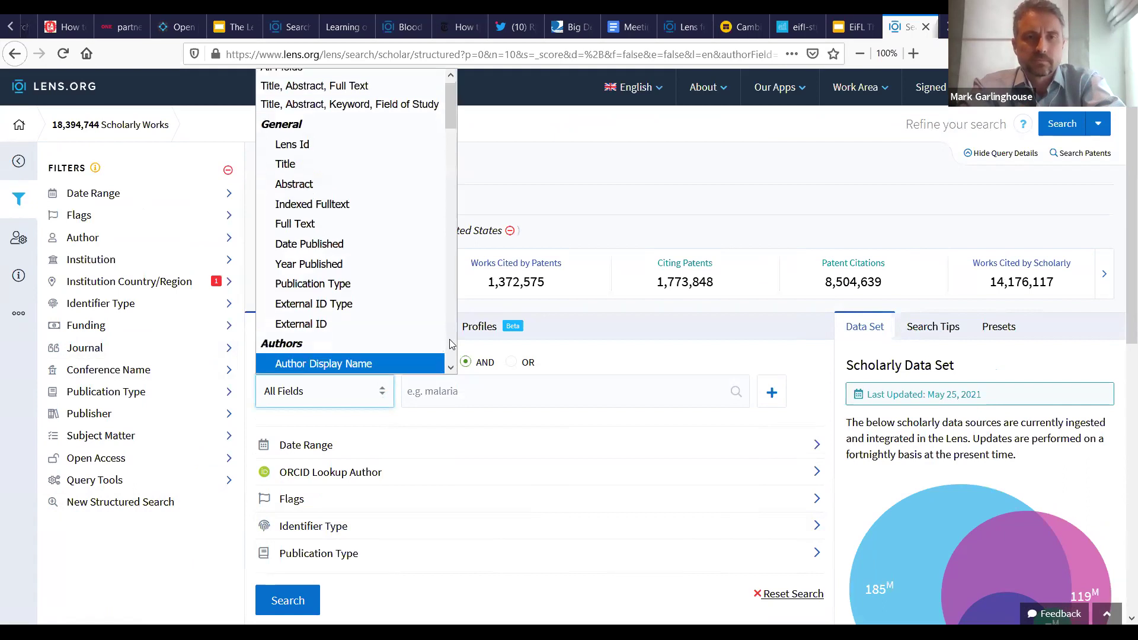
scroll(452, 345, "down", 4)
scroll(452, 345, "down", 4)
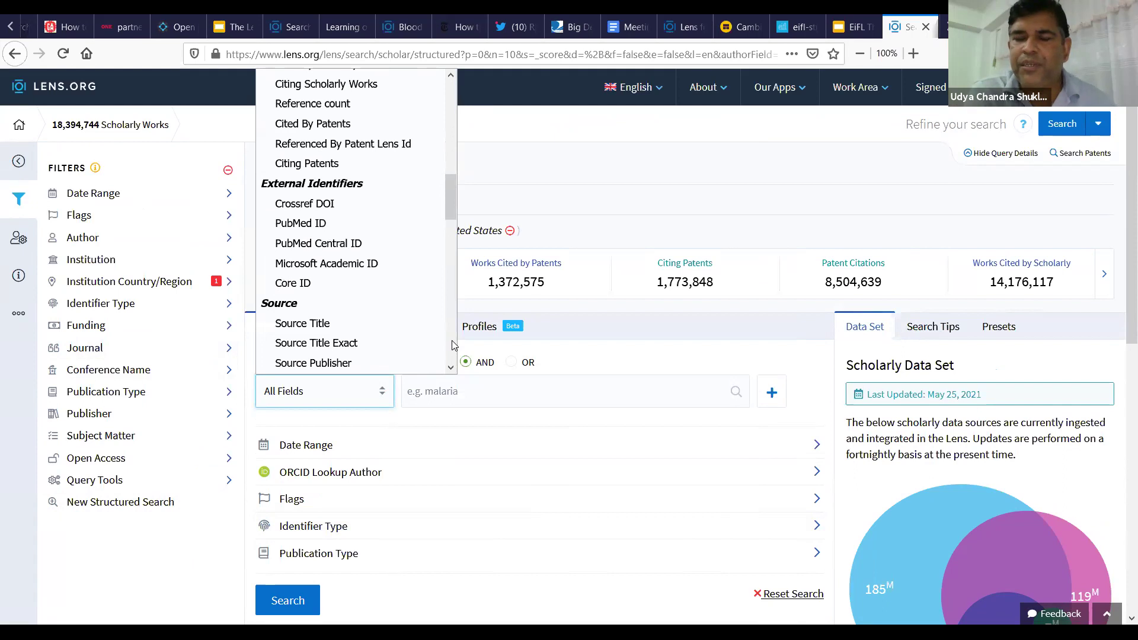
scroll(452, 344, "down", 4)
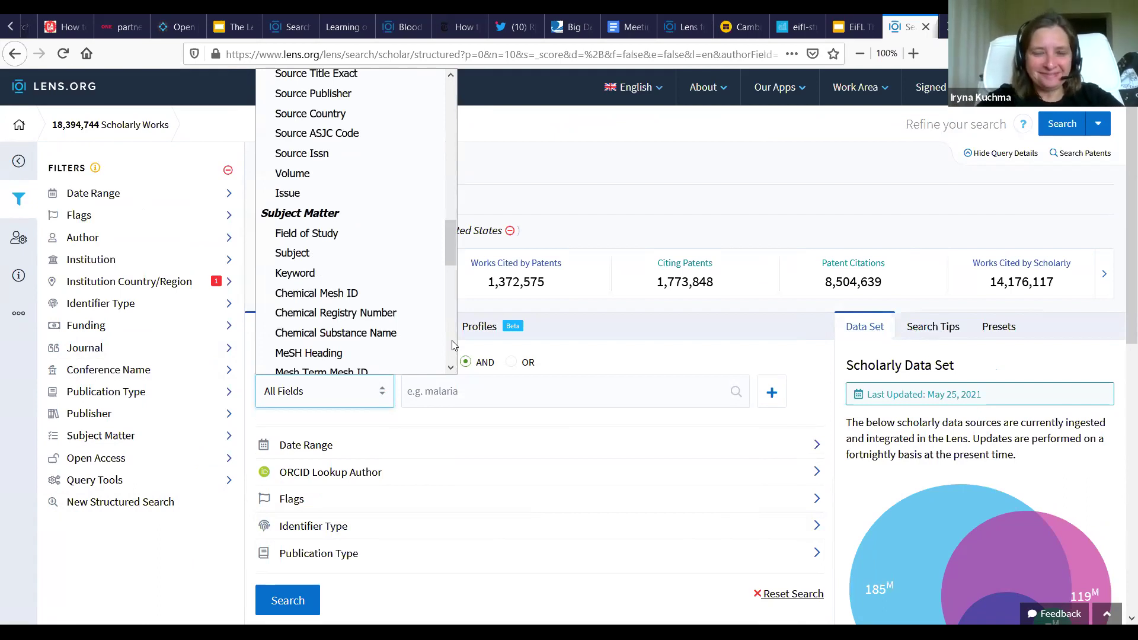
scroll(452, 340, "down", 5)
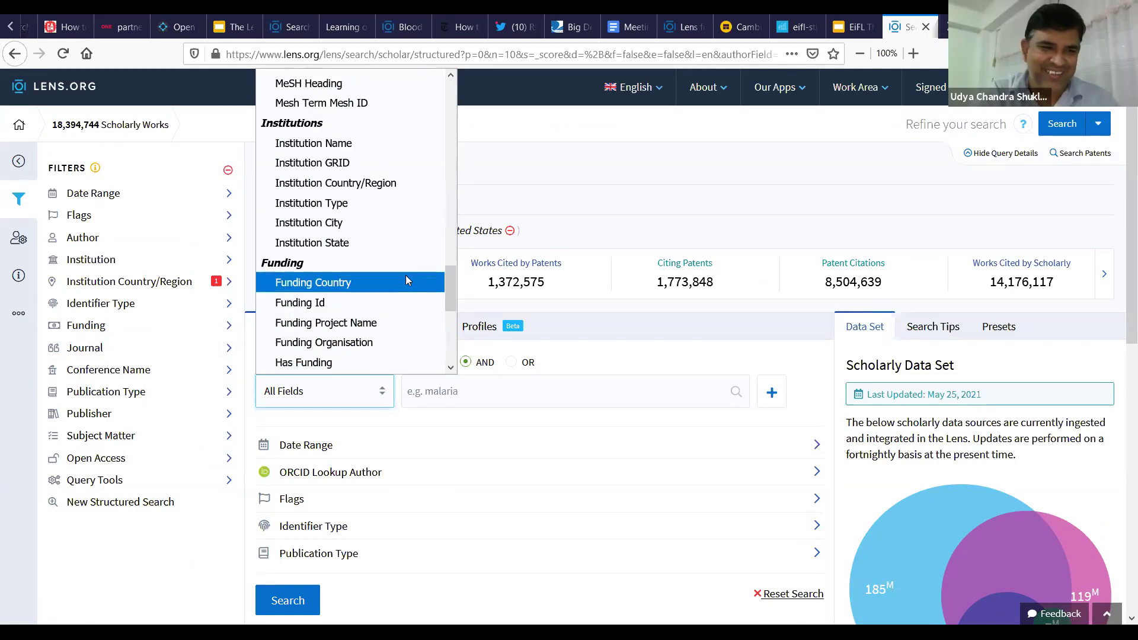
left_click(377, 183)
left_click(473, 398)
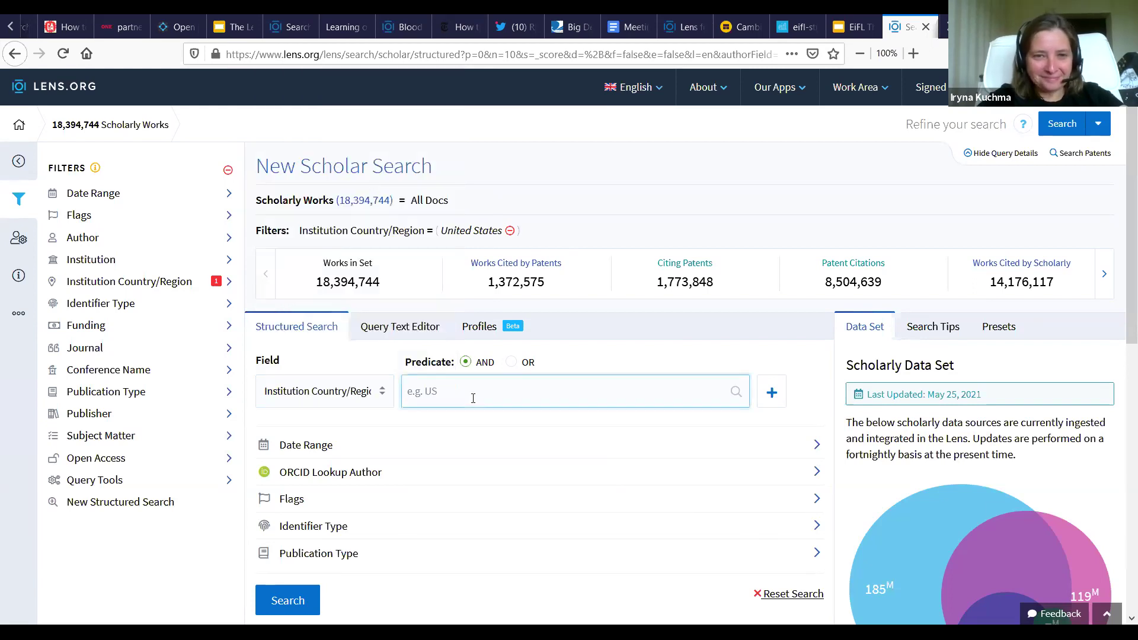
type("fiji")
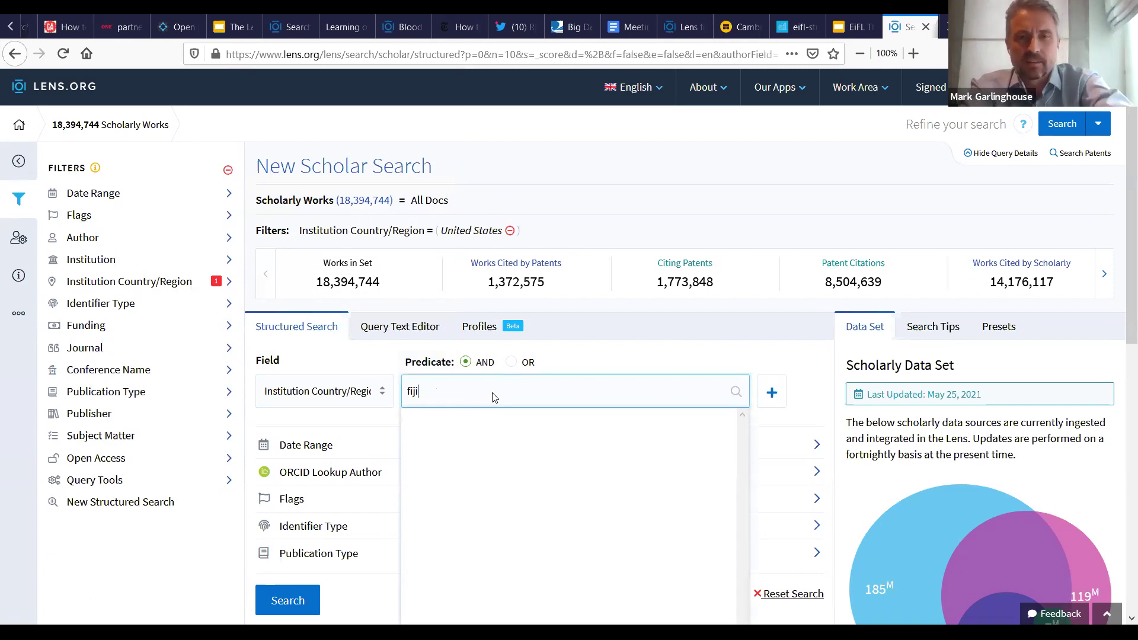
scroll(343, 356, "down", 2)
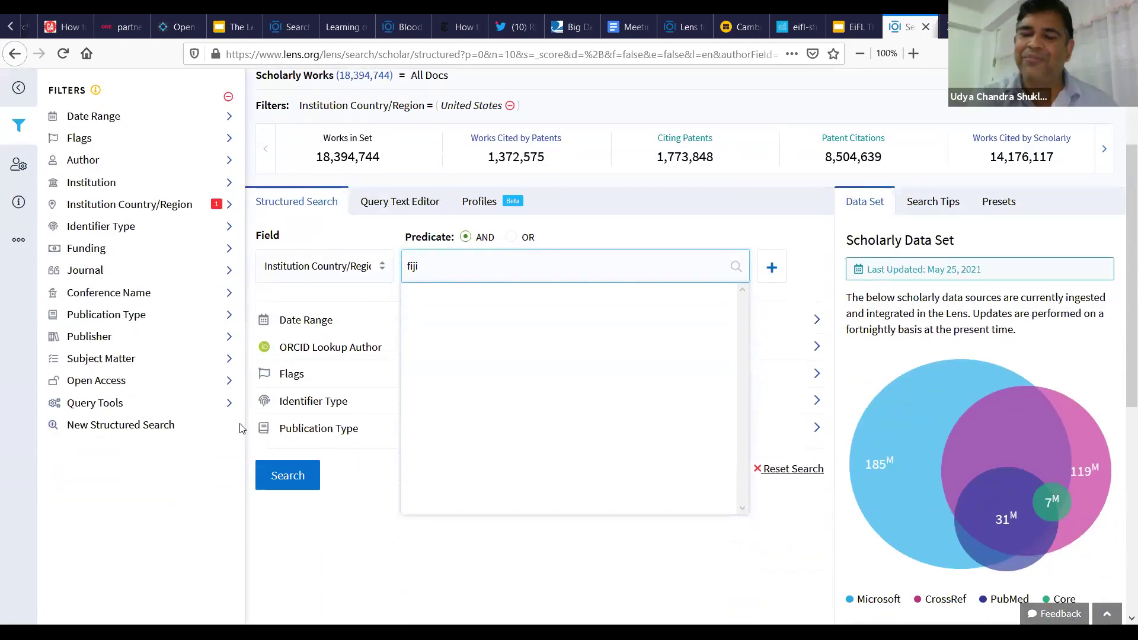
left_click(304, 477)
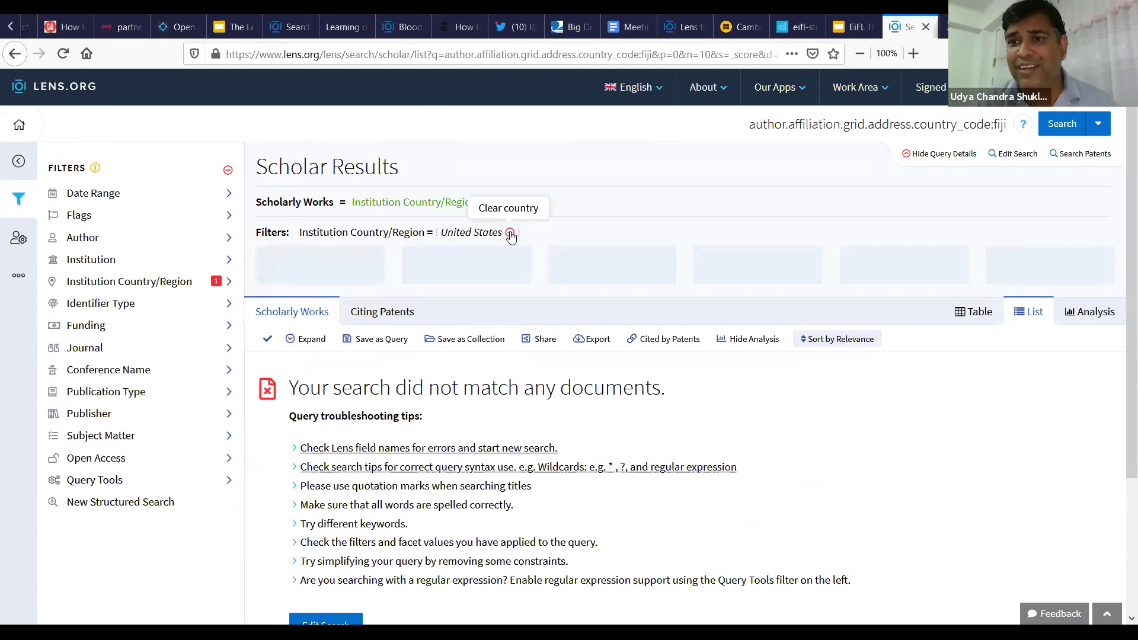
left_click(510, 233)
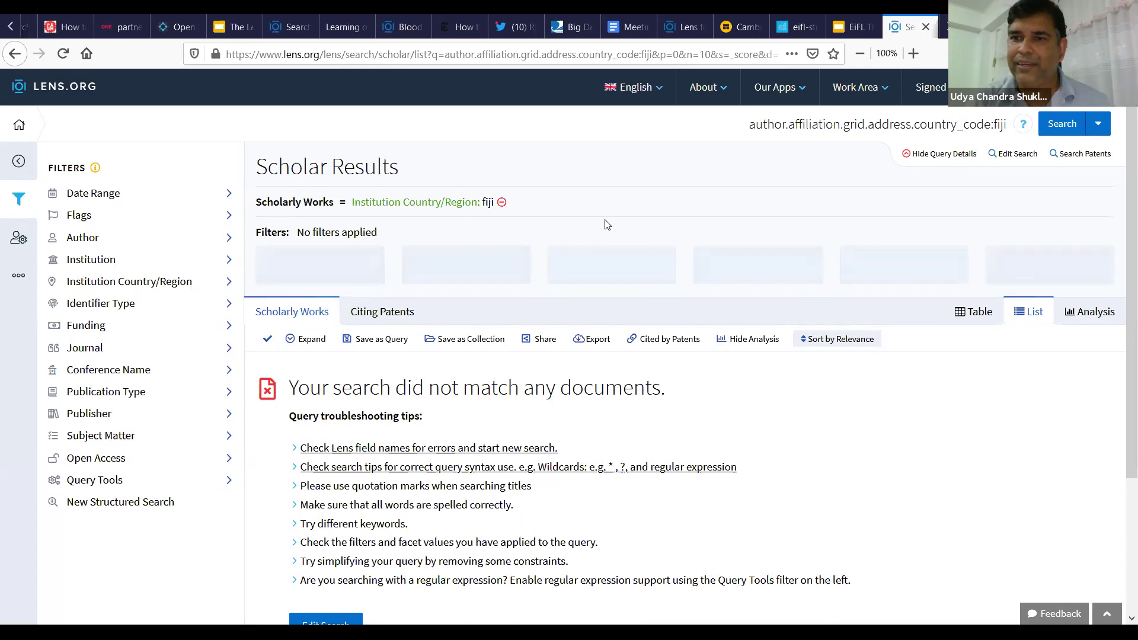
Start a new scholarly works search and filter it to institutions in Tunisia using the Institution Country/Region filter
mouse_move(773, 92)
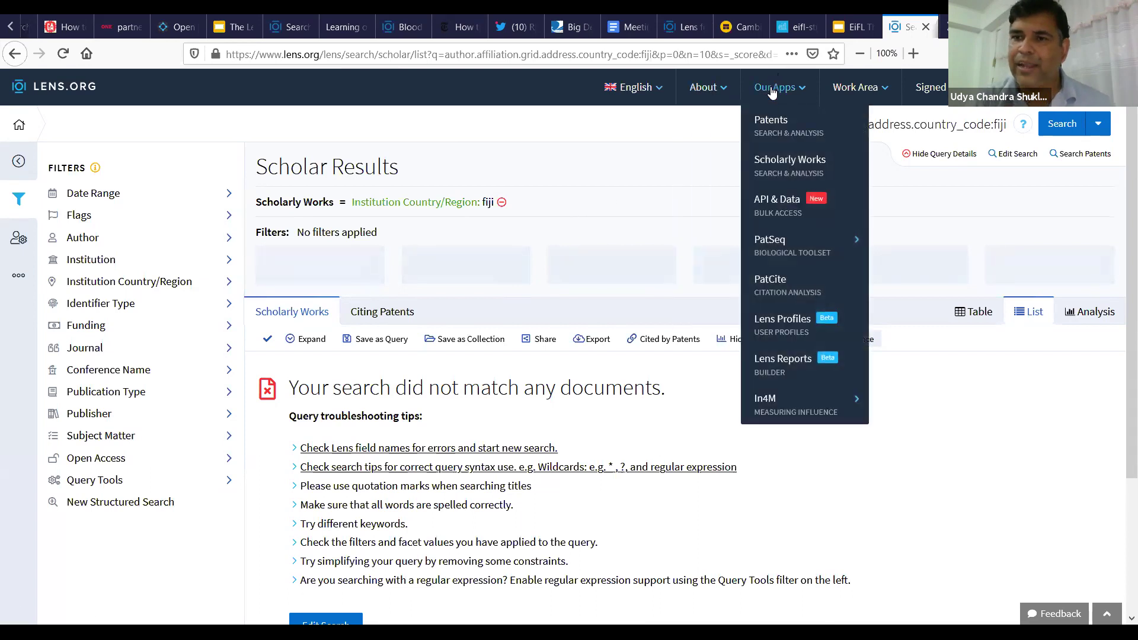
left_click(769, 165)
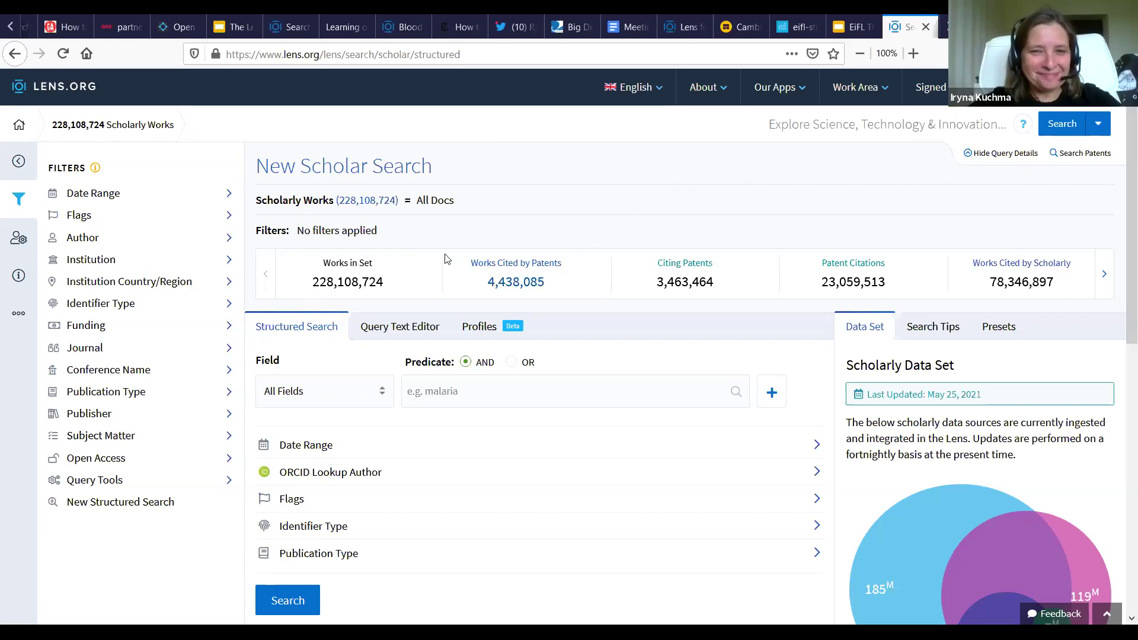
left_click(228, 283)
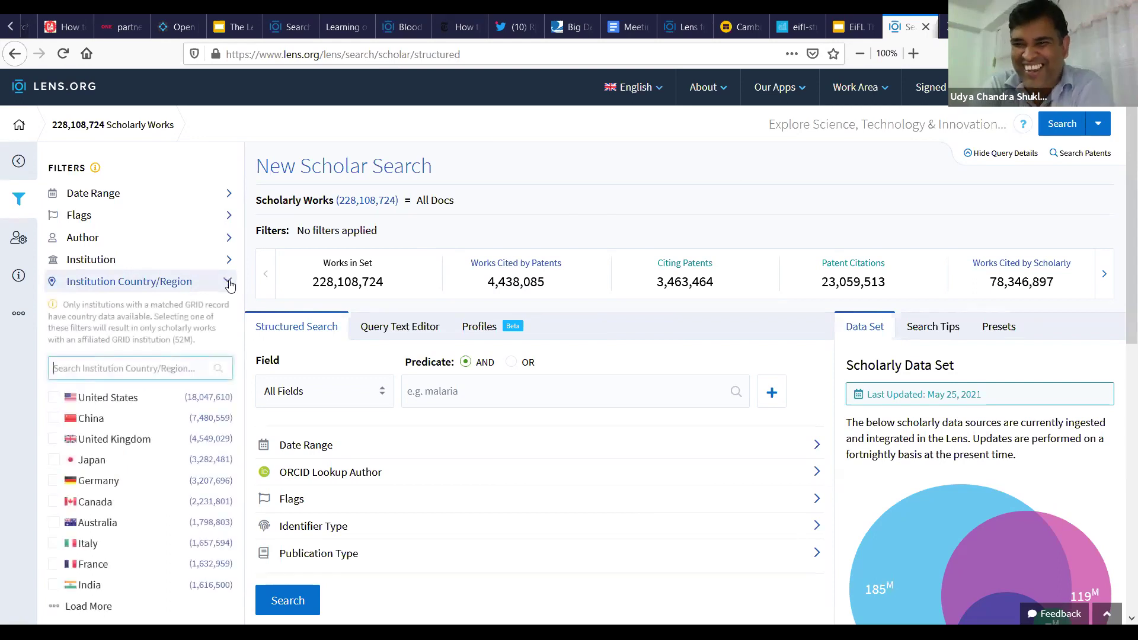
left_click(151, 370)
type("tunisia")
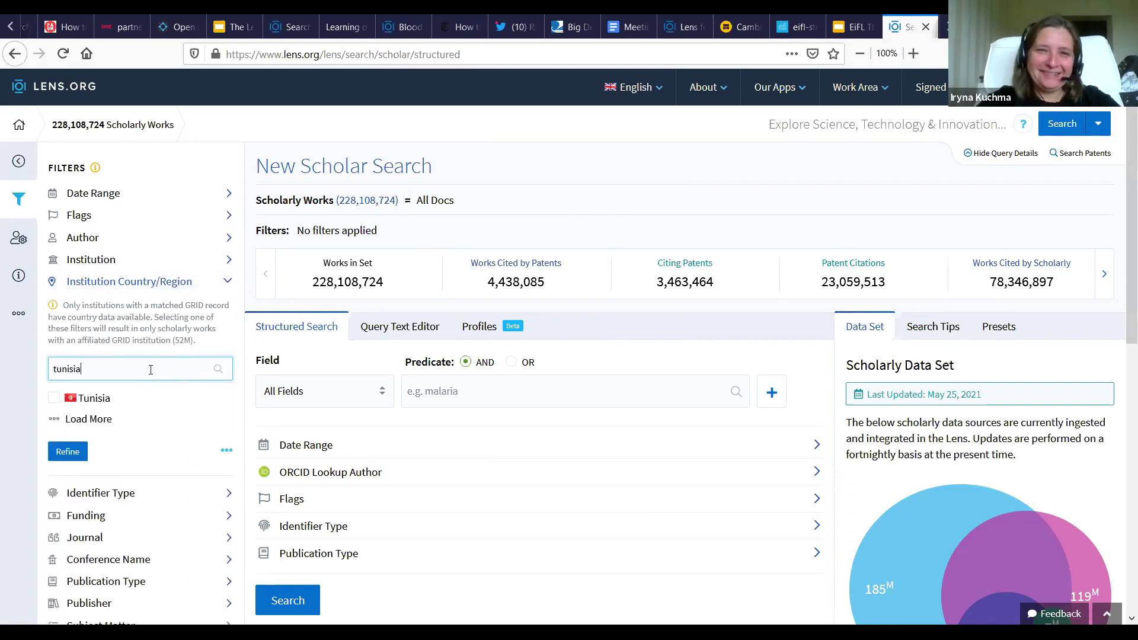
left_click(54, 399)
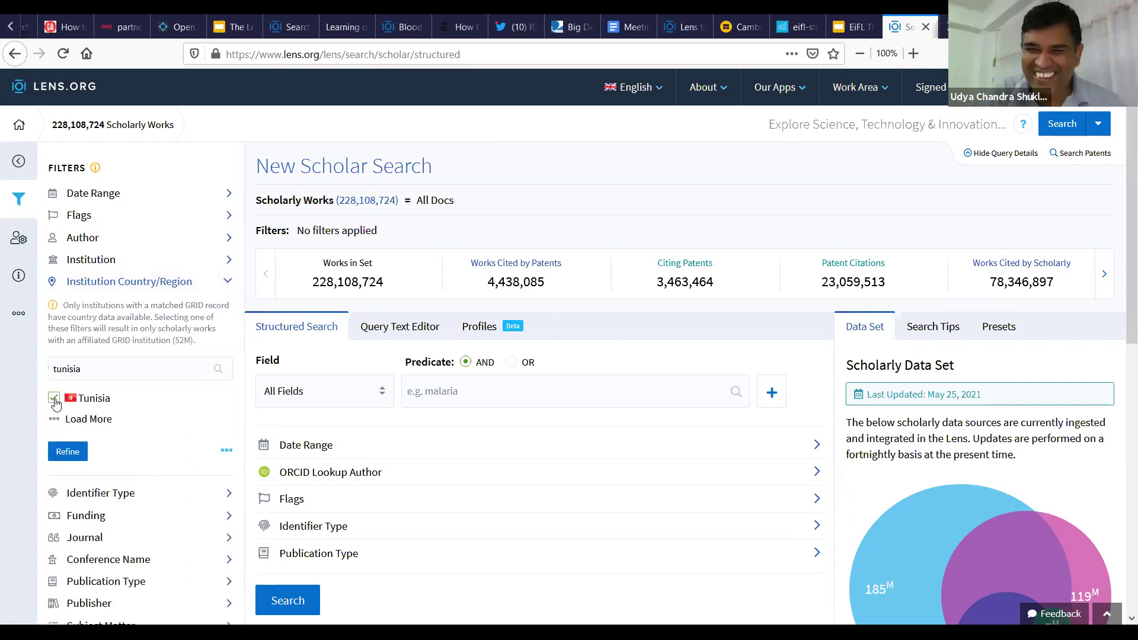
left_click(65, 453)
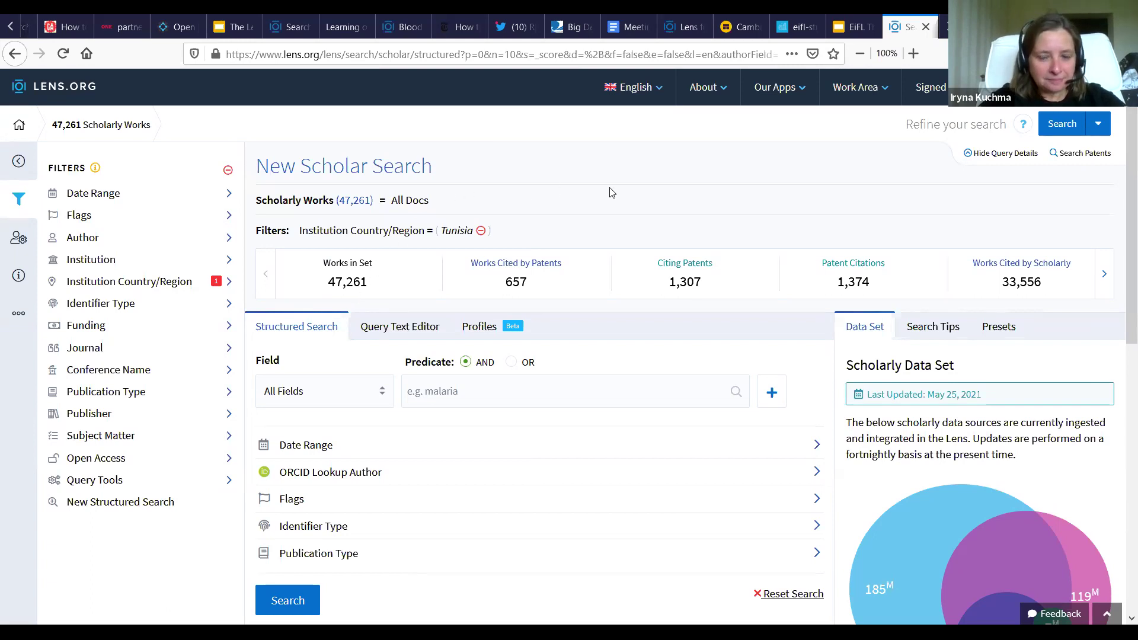
Open the Scholarly API & Data information and review the access options and the free trial API plan
left_click(772, 92)
left_click(759, 207)
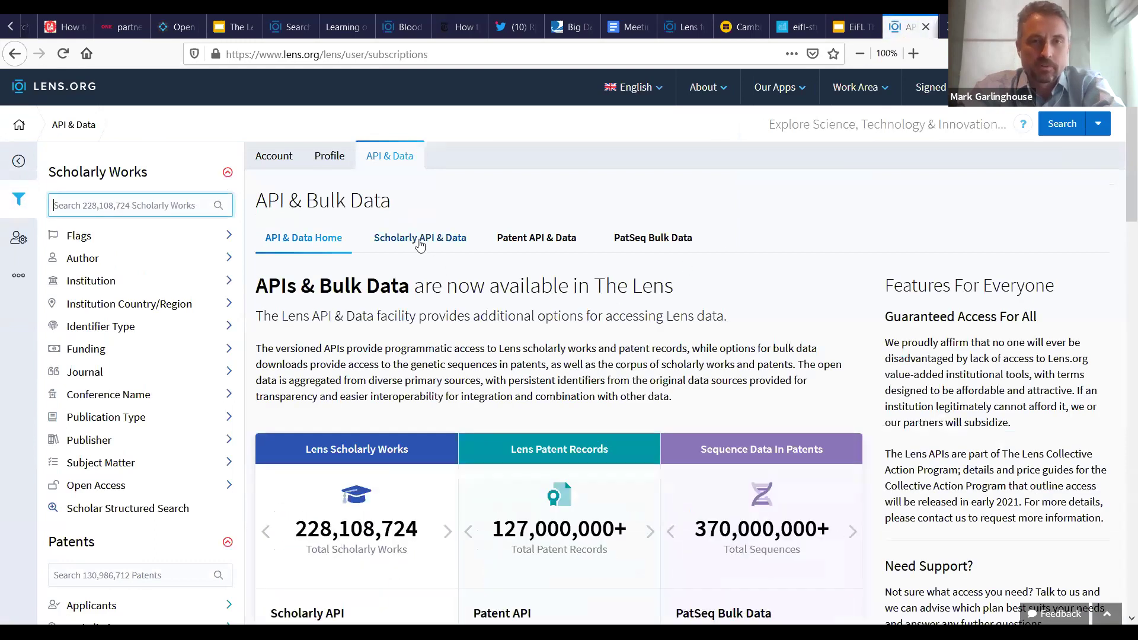
left_click(420, 239)
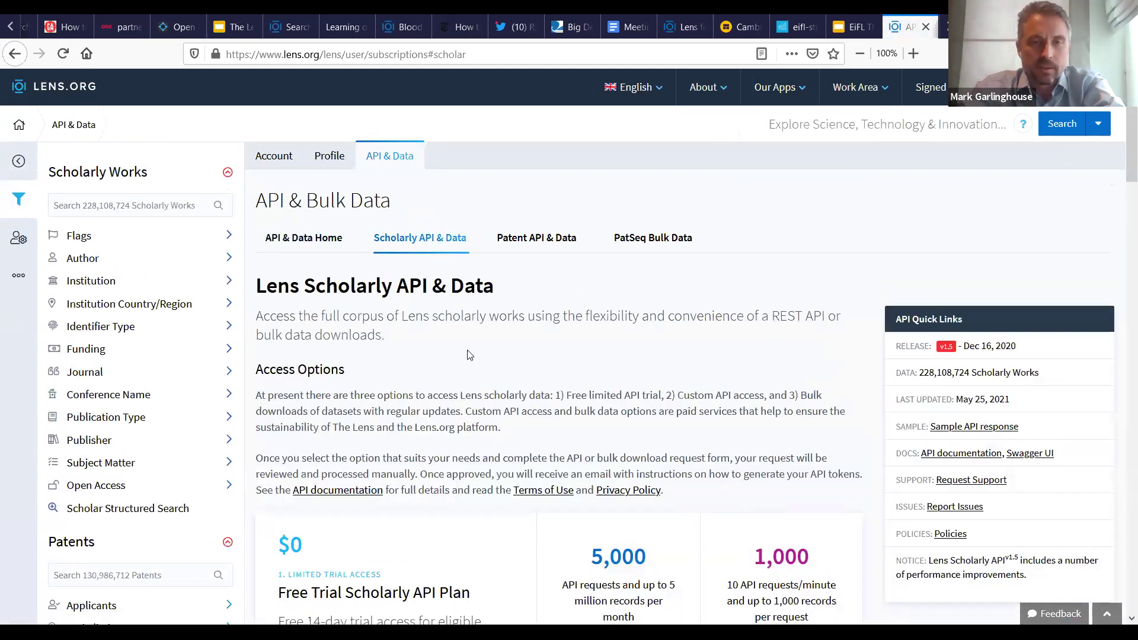
scroll(468, 354, "down", 2)
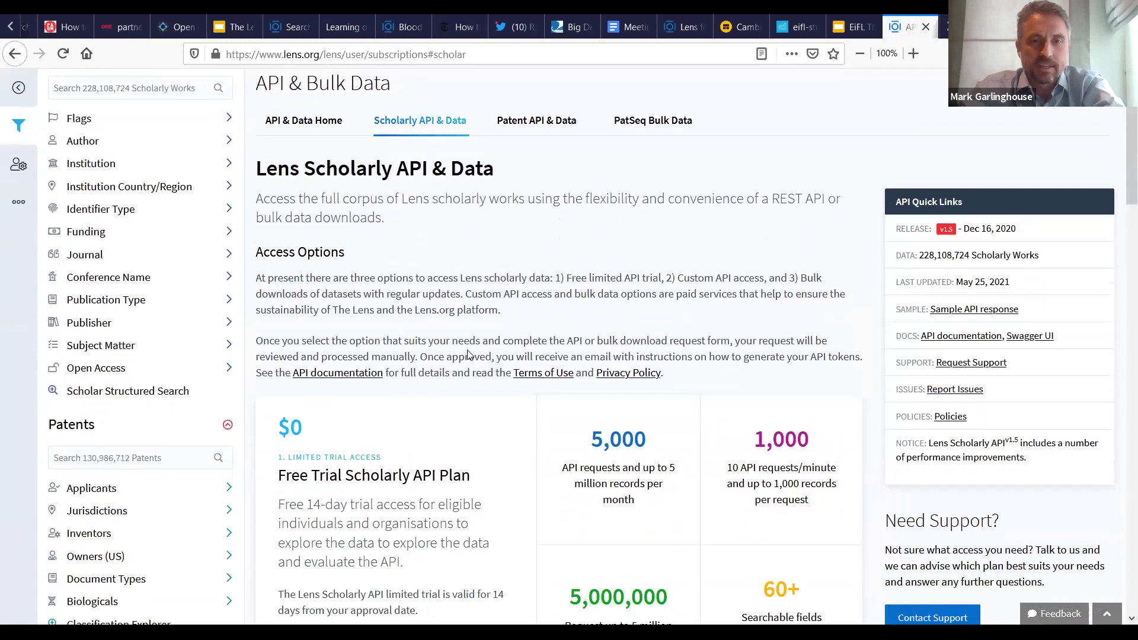
scroll(469, 350, "down", 3)
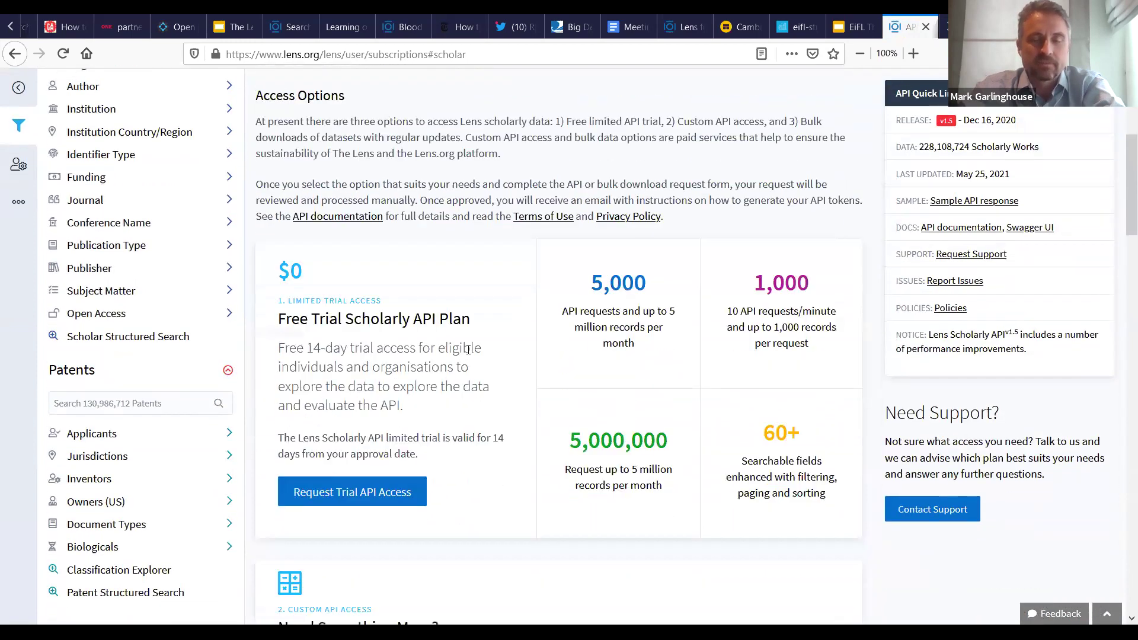
scroll(469, 350, "down", 1)
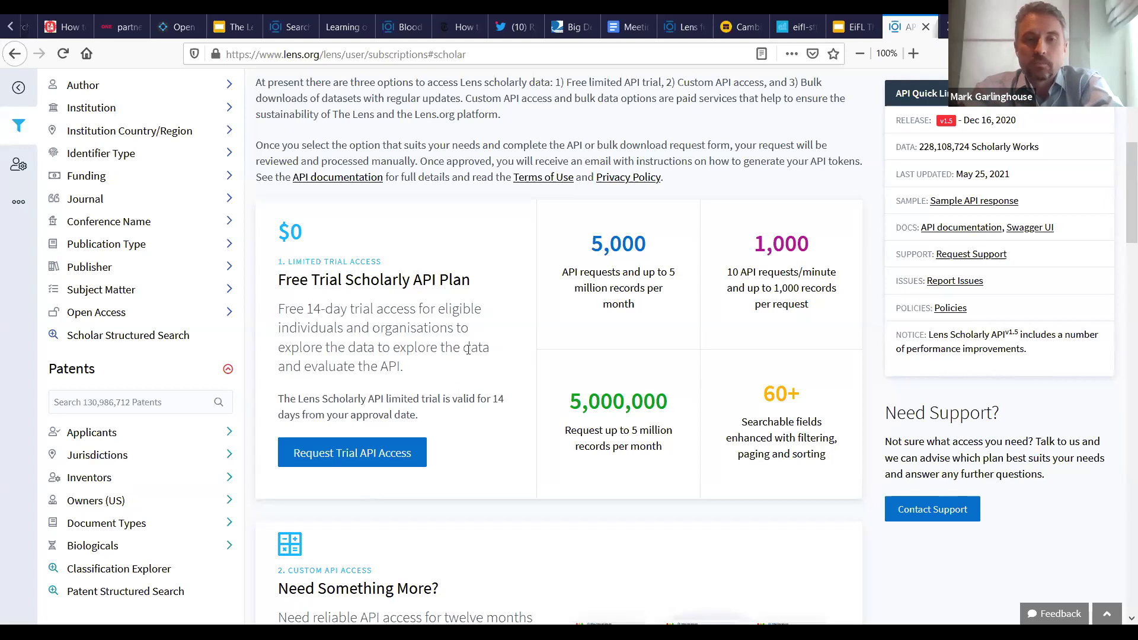
scroll(468, 349, "up", 4)
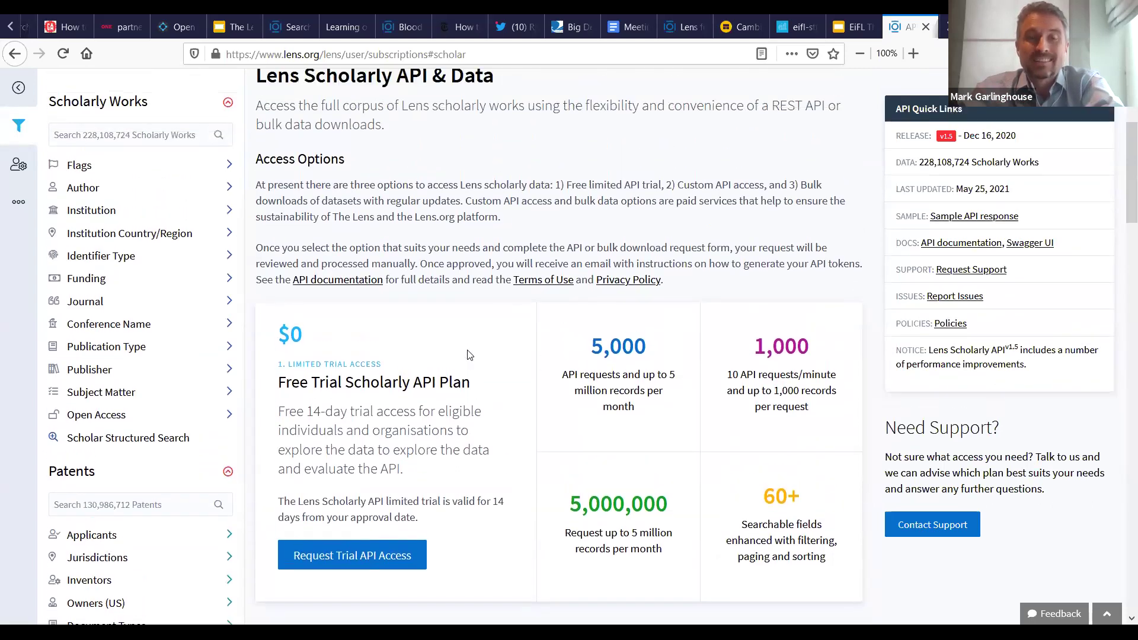
scroll(468, 353, "up", 2)
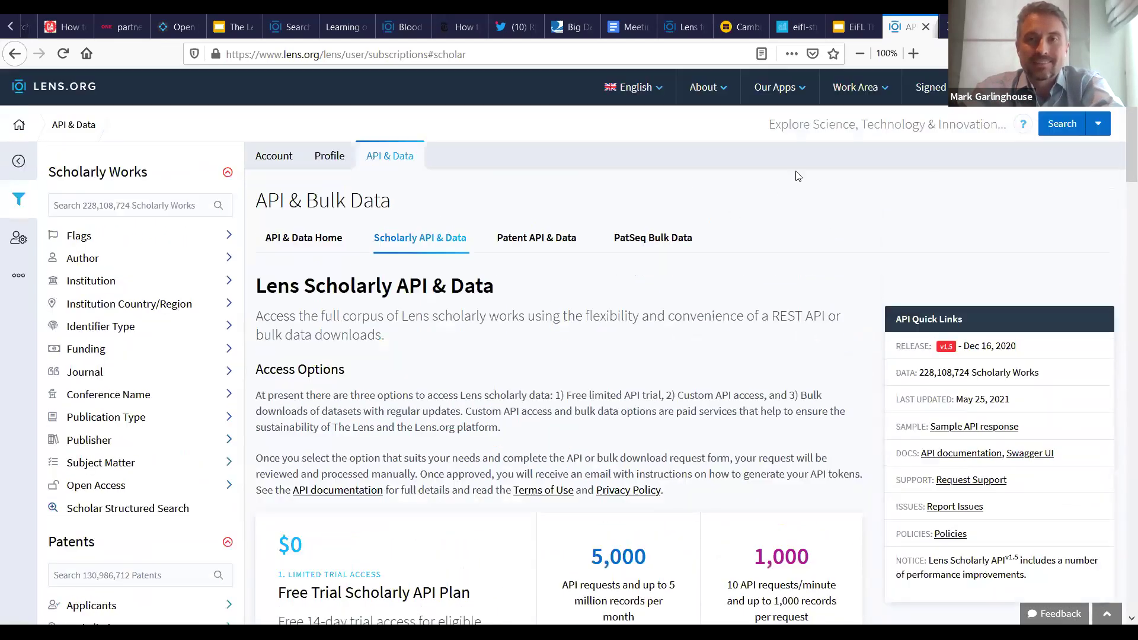
Run a new scholarly works search across all fields for "malaria"
left_click(771, 89)
left_click(770, 169)
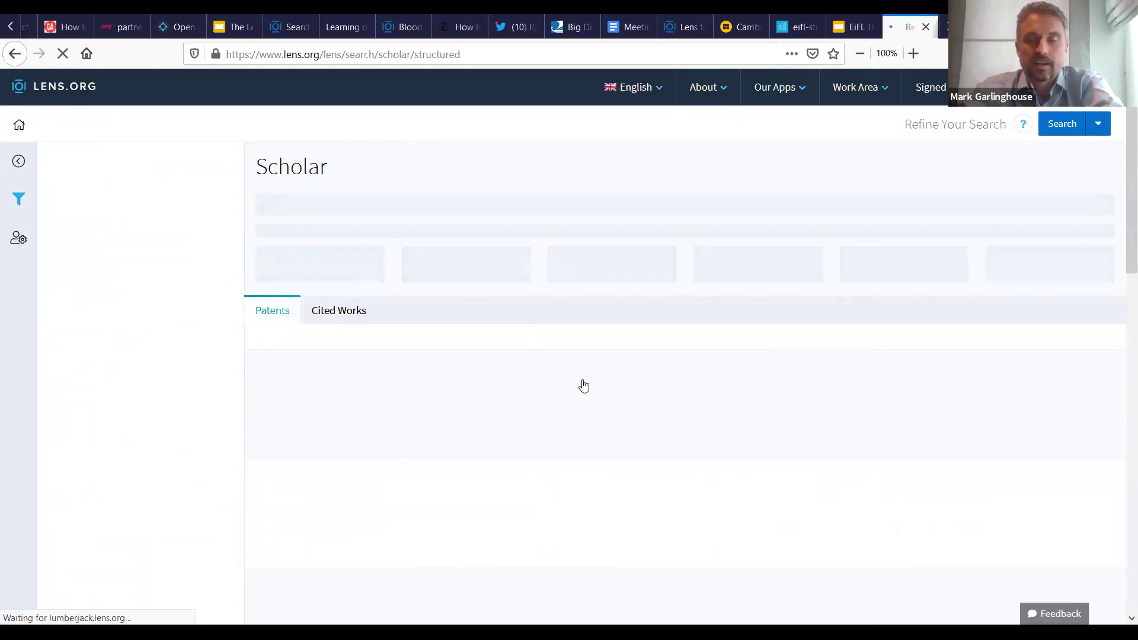
left_click(498, 386)
type("malaria")
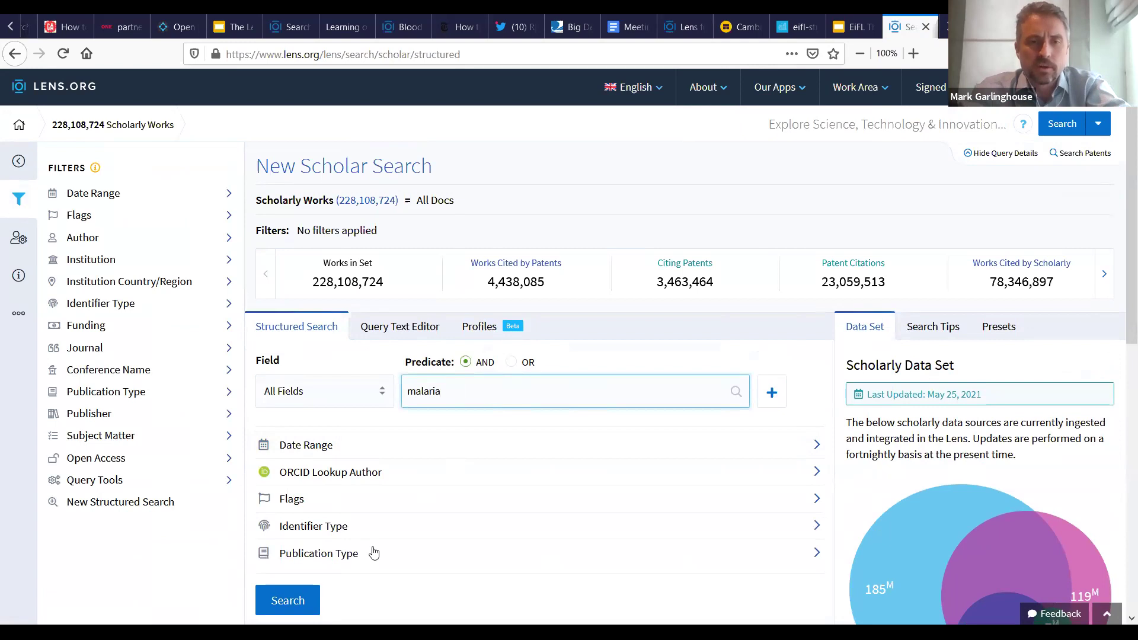
left_click(287, 600)
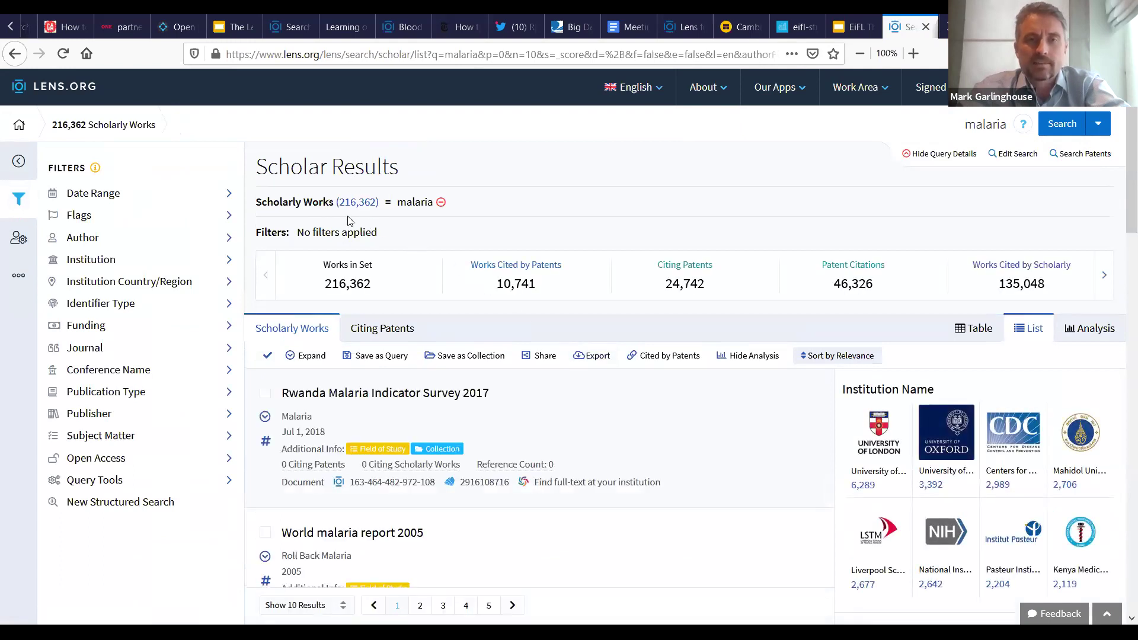
Limit the malaria results to works published from 2018 onwards using the Date Range filter
left_click(228, 197)
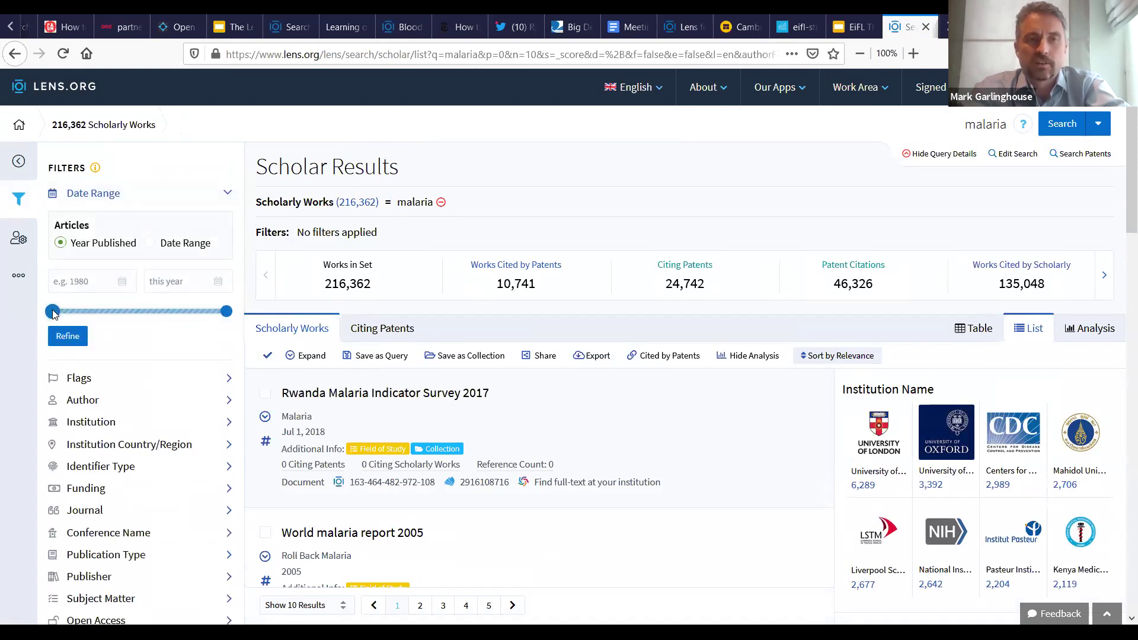
left_click(84, 282)
type("2018")
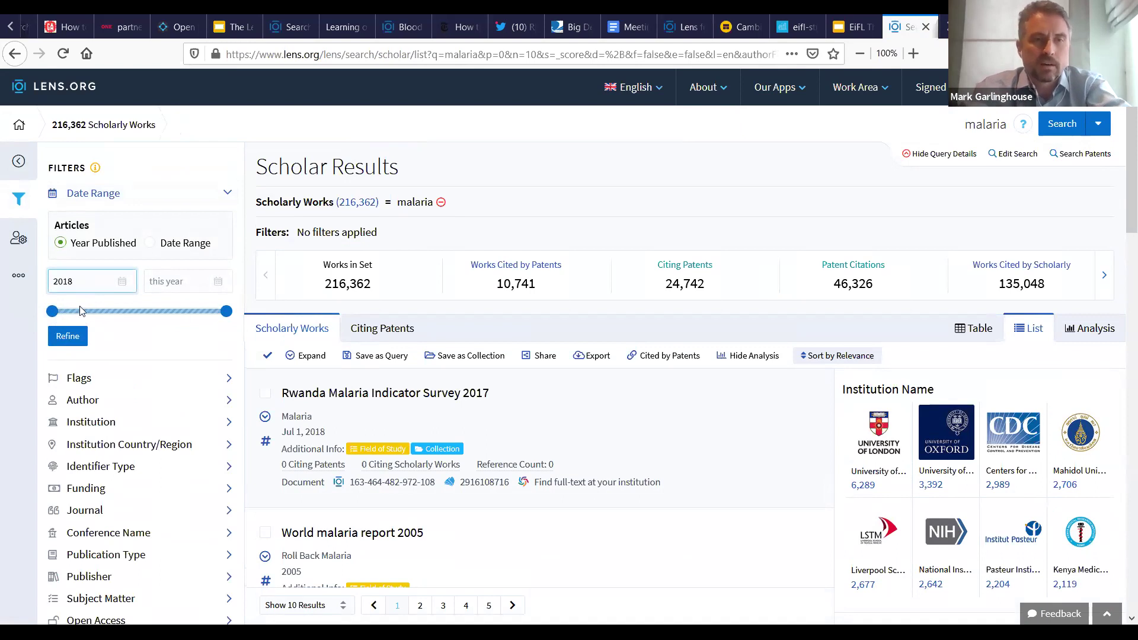
left_click(68, 336)
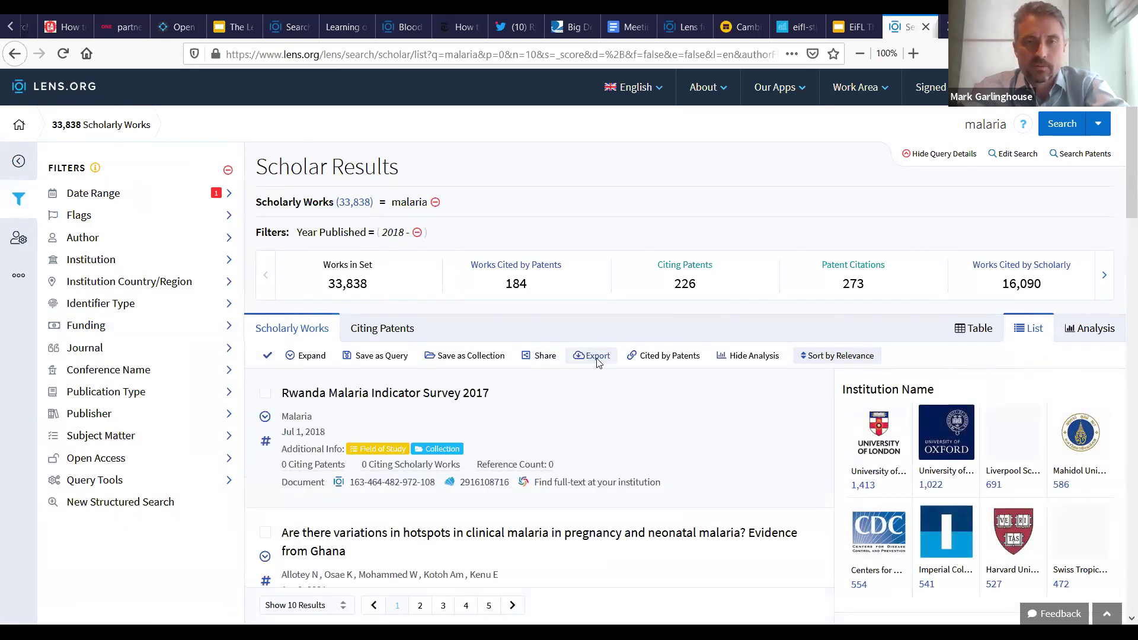
Review the export options for the malaria results, choosing 50,000 documents and checking the available export fields, and close without exporting
left_click(594, 355)
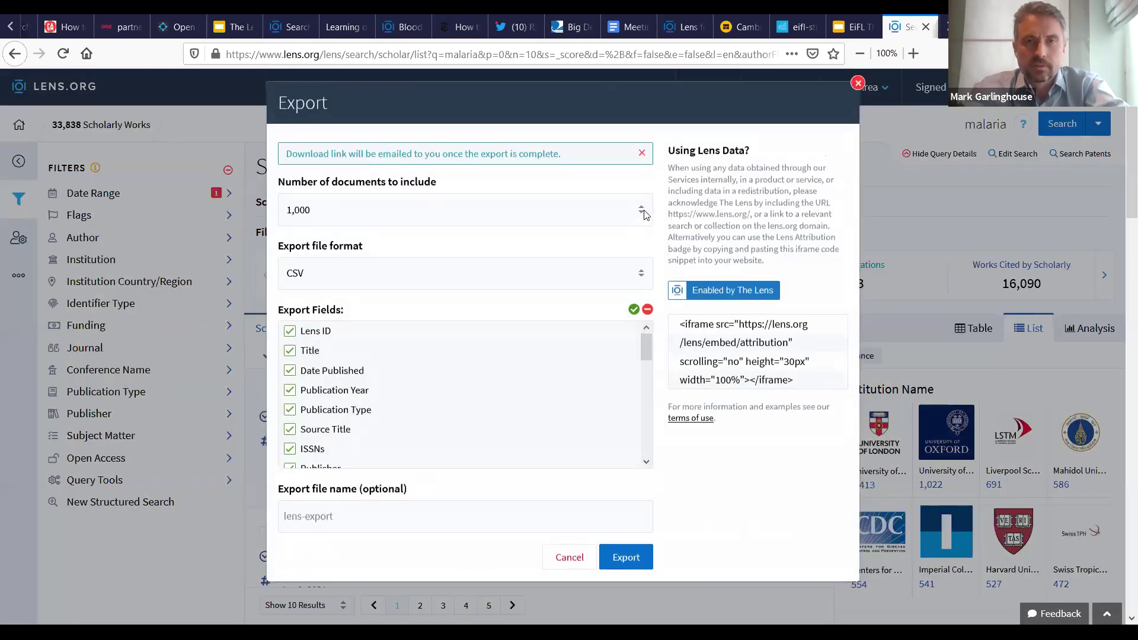
left_click(643, 212)
left_click(612, 305)
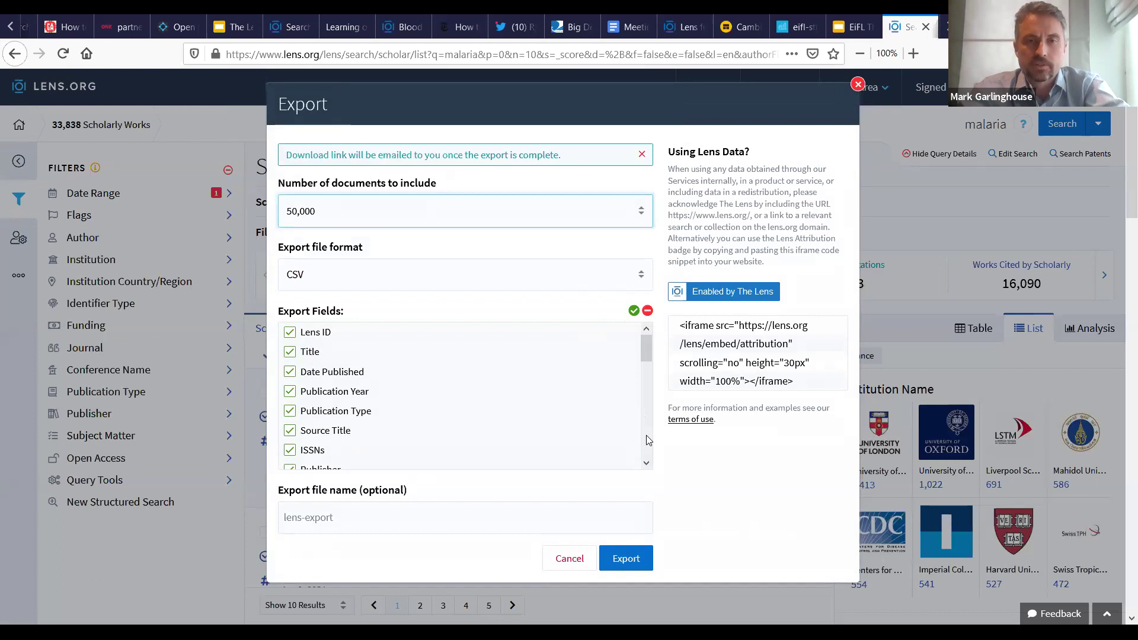
scroll(649, 440, "down", 5)
scroll(649, 440, "down", 3)
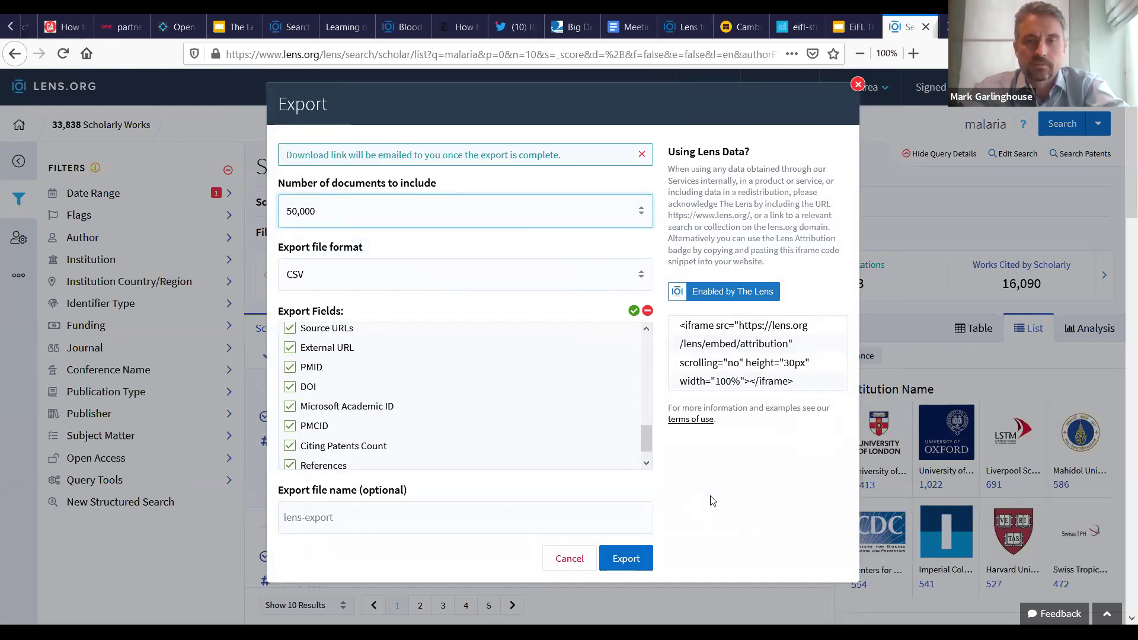
left_click(857, 84)
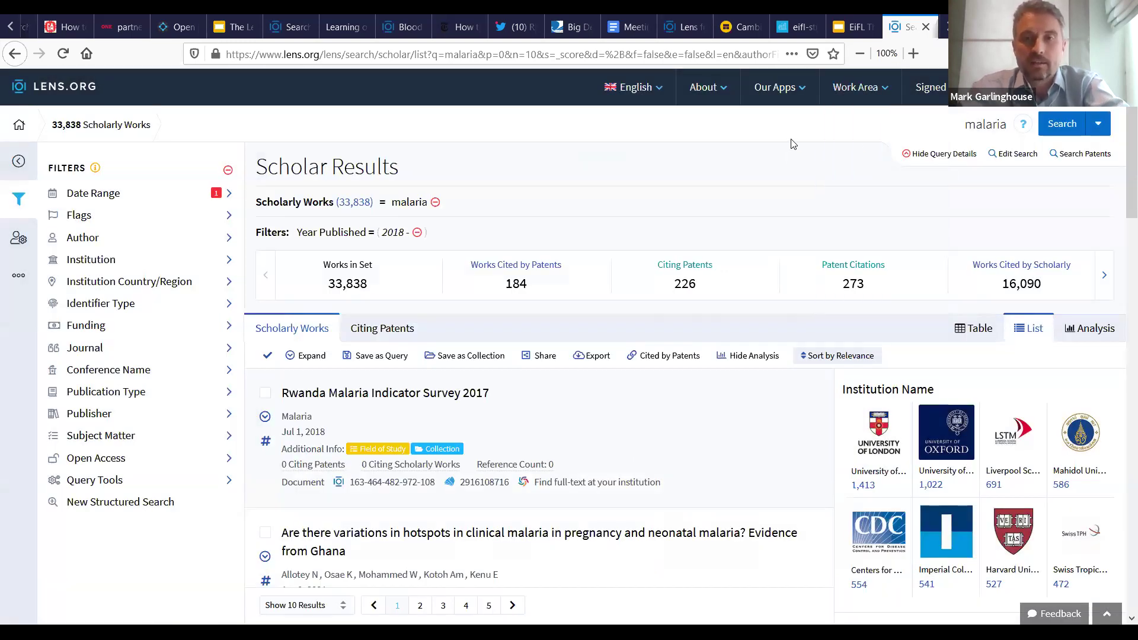
Return to the Scholarly API & Data information and examine the options for API access and bulk downloads
mouse_move(787, 92)
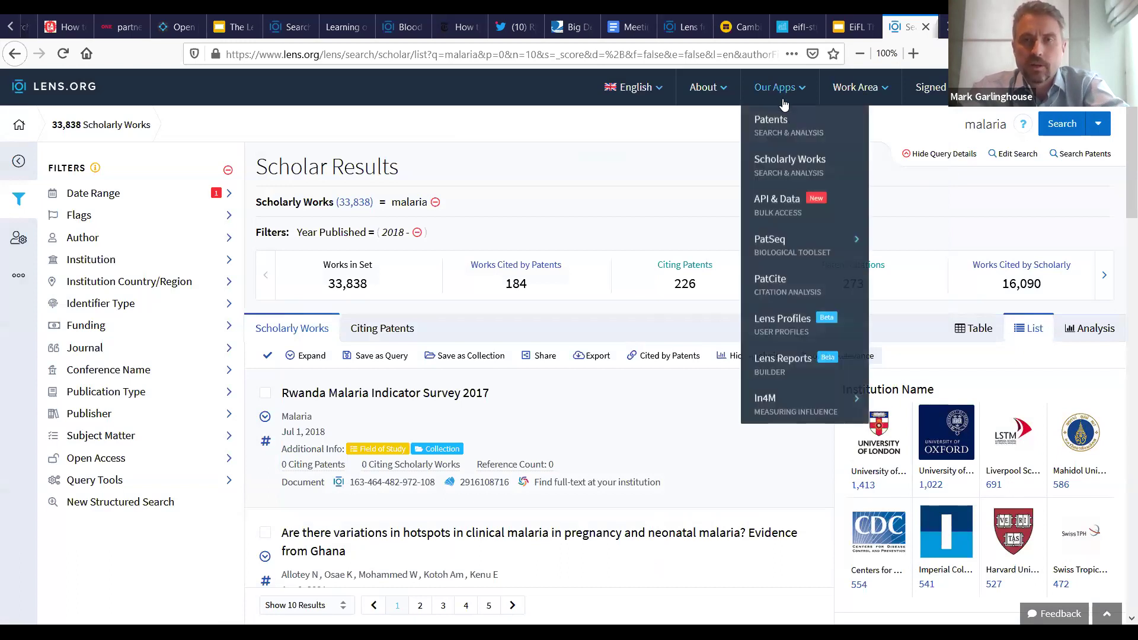
left_click(775, 204)
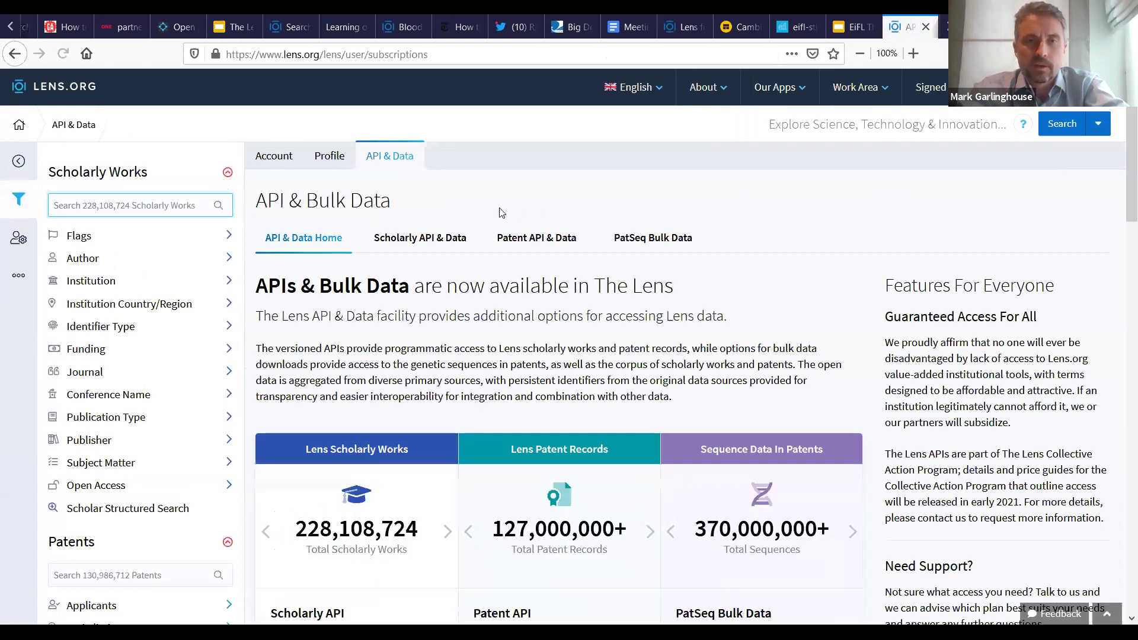
left_click(437, 240)
scroll(379, 143, "down", 3)
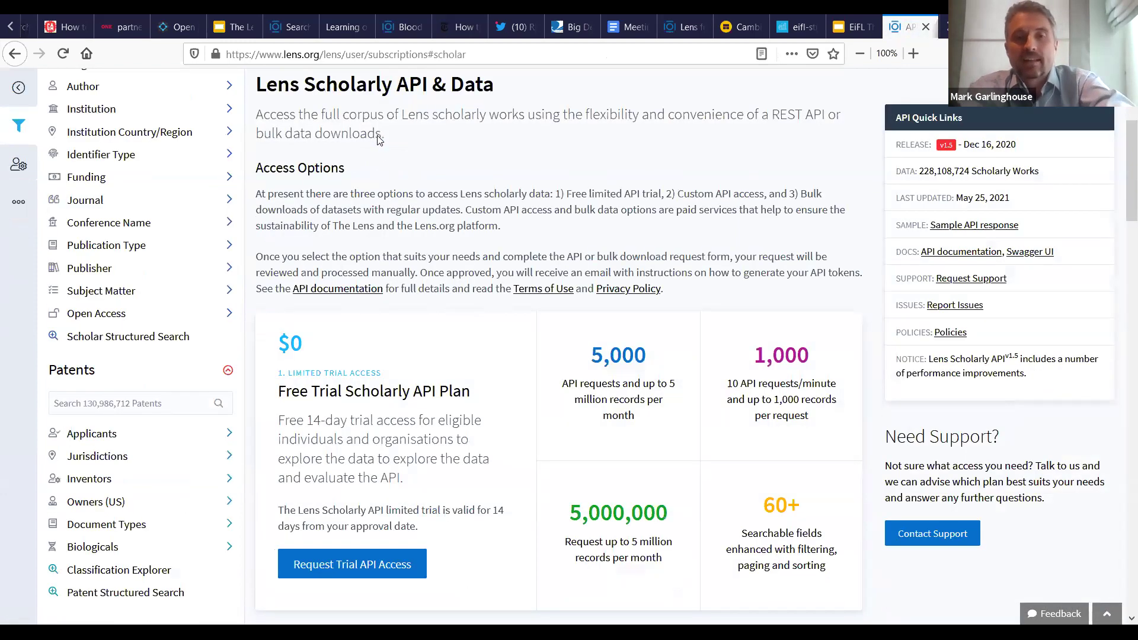
Leave the Scholarly API & Data information and open the What is The Lens page
scroll(379, 140, "down", 2)
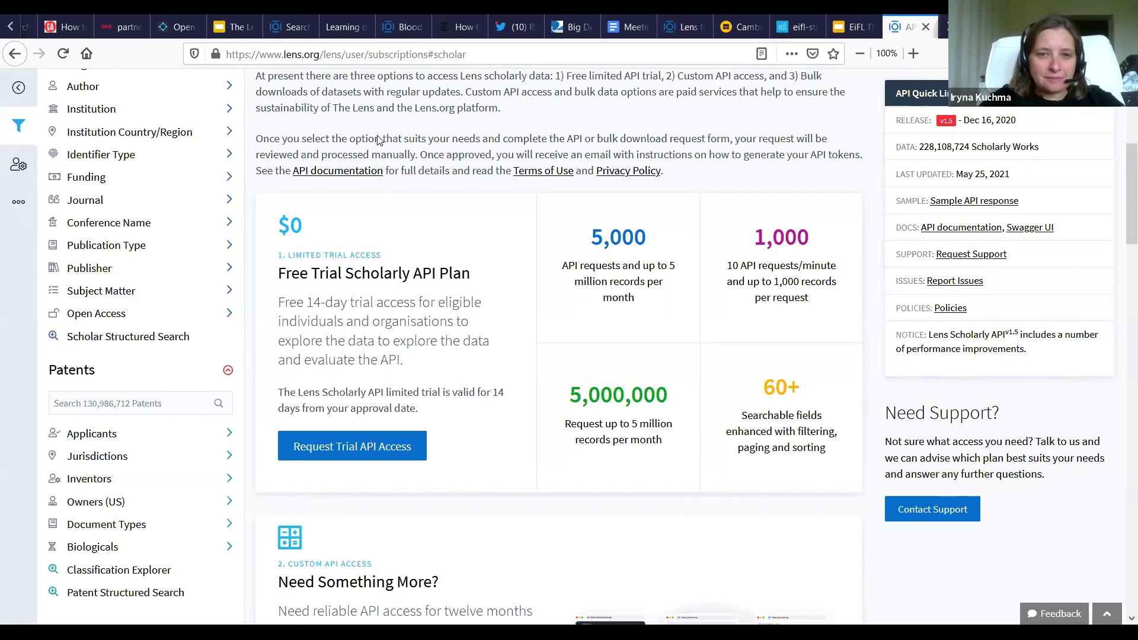
scroll(379, 139, "up", 5)
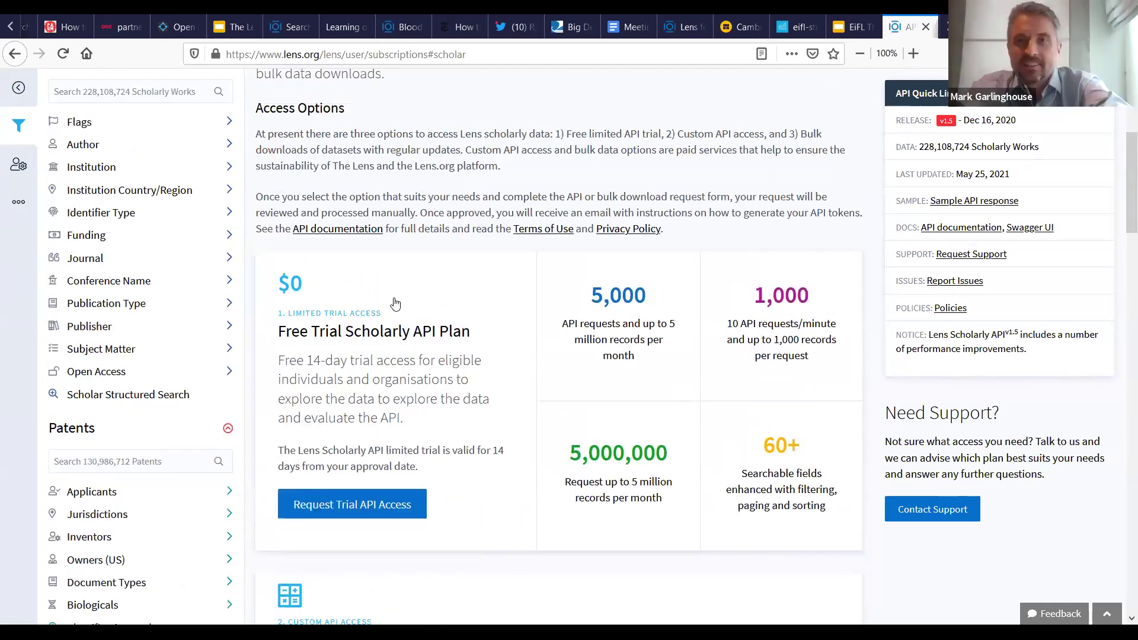
mouse_move(700, 97)
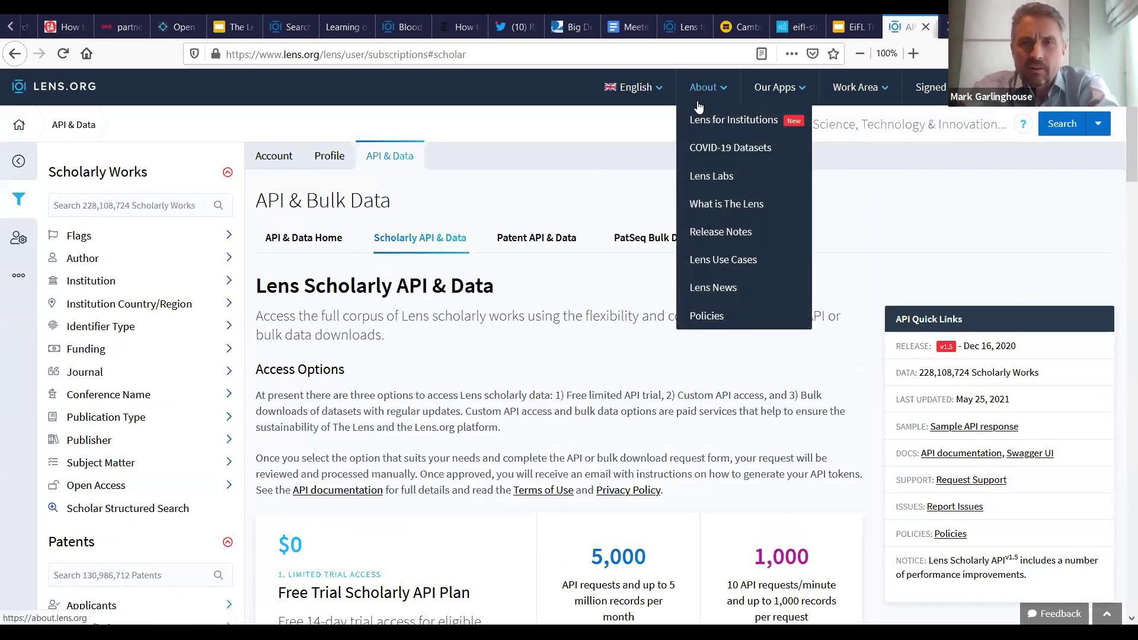
left_click(711, 205)
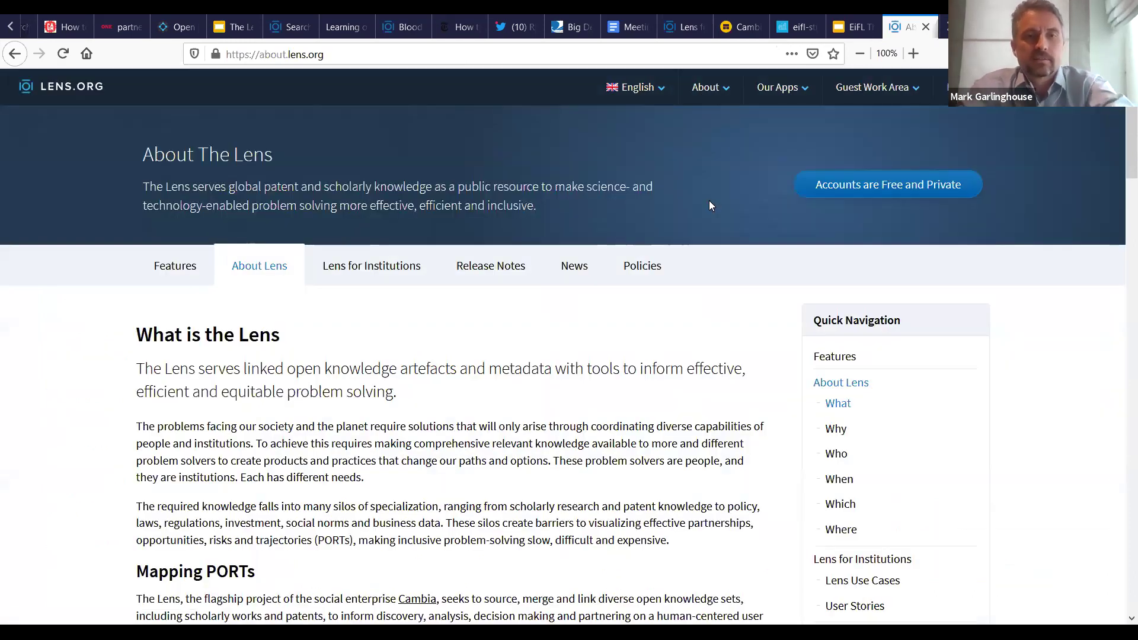
Read through the What is The Lens page, covering how its capabilities are organized, the software it uses and its data partners
scroll(81, 274, "down", 1)
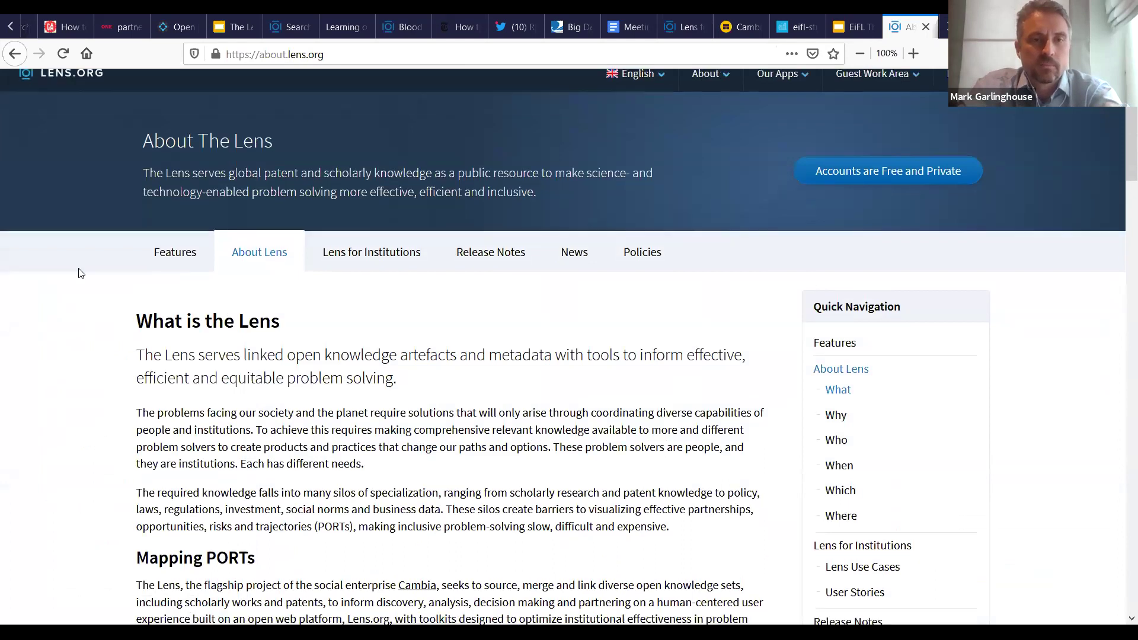
scroll(81, 273, "down", 2)
scroll(84, 303, "down", 5)
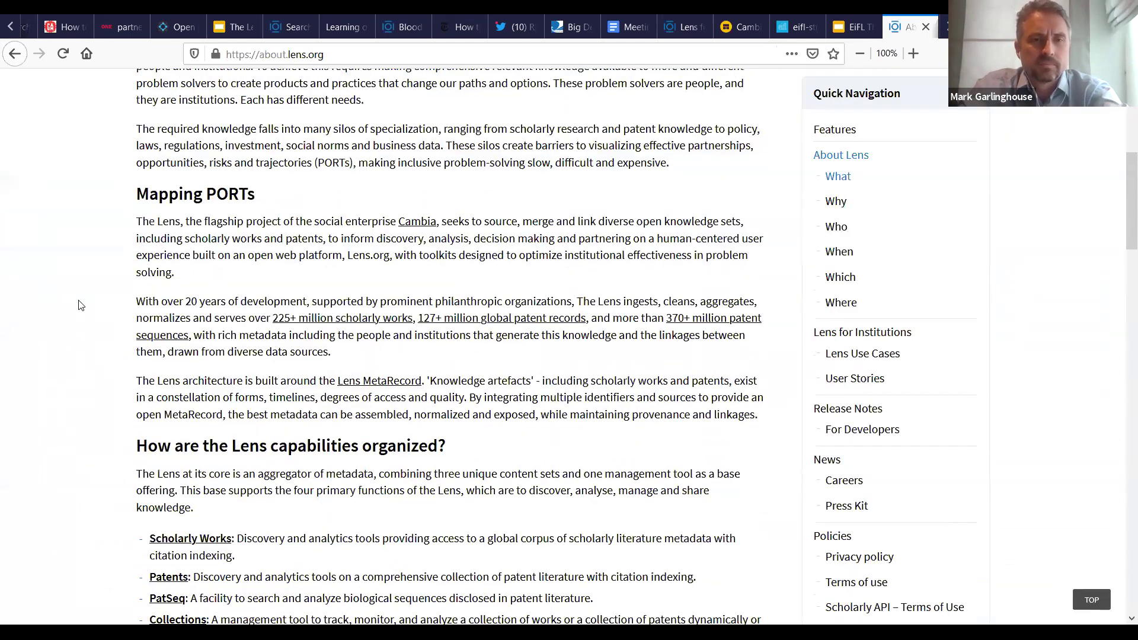
scroll(82, 312, "down", 4)
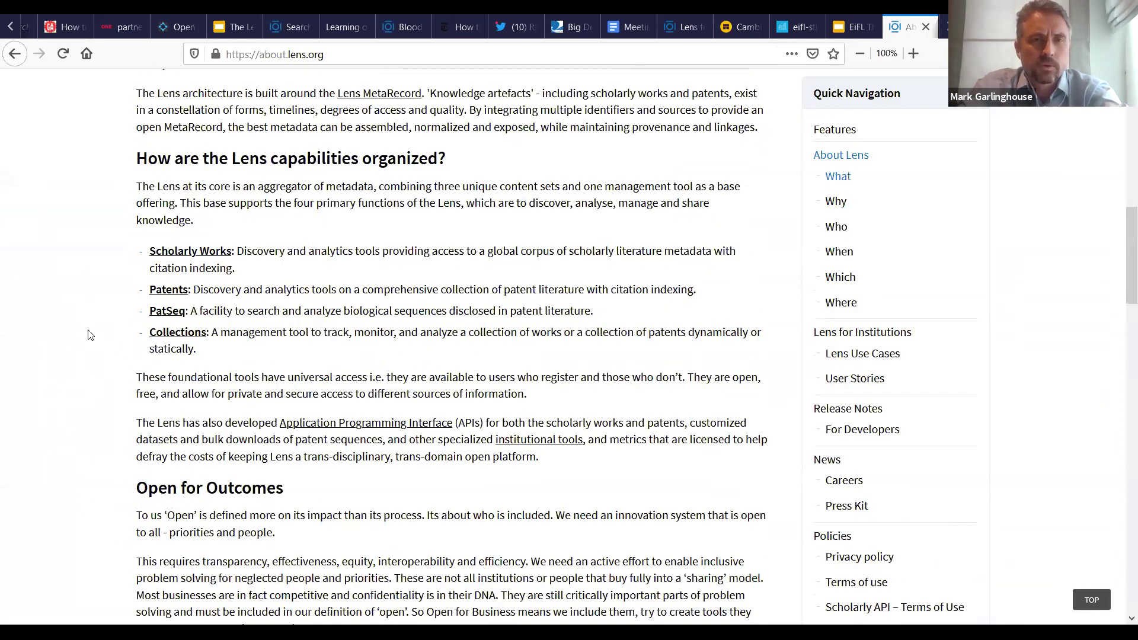
scroll(87, 302, "down", 9)
scroll(87, 299, "down", 7)
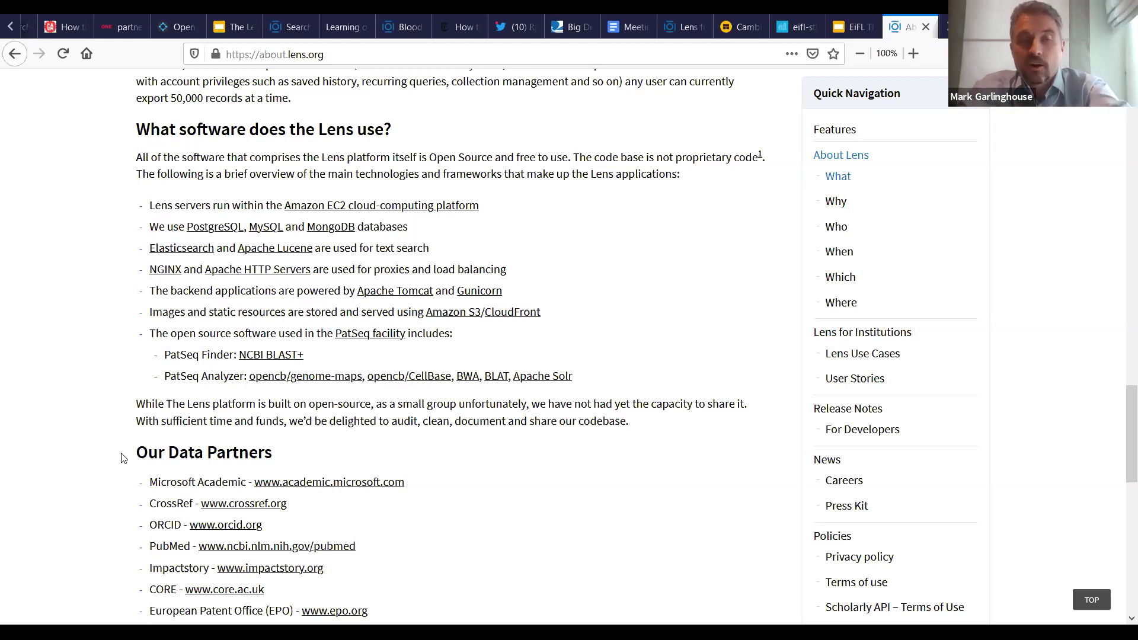
scroll(65, 381, "up", 2)
scroll(47, 373, "up", 3)
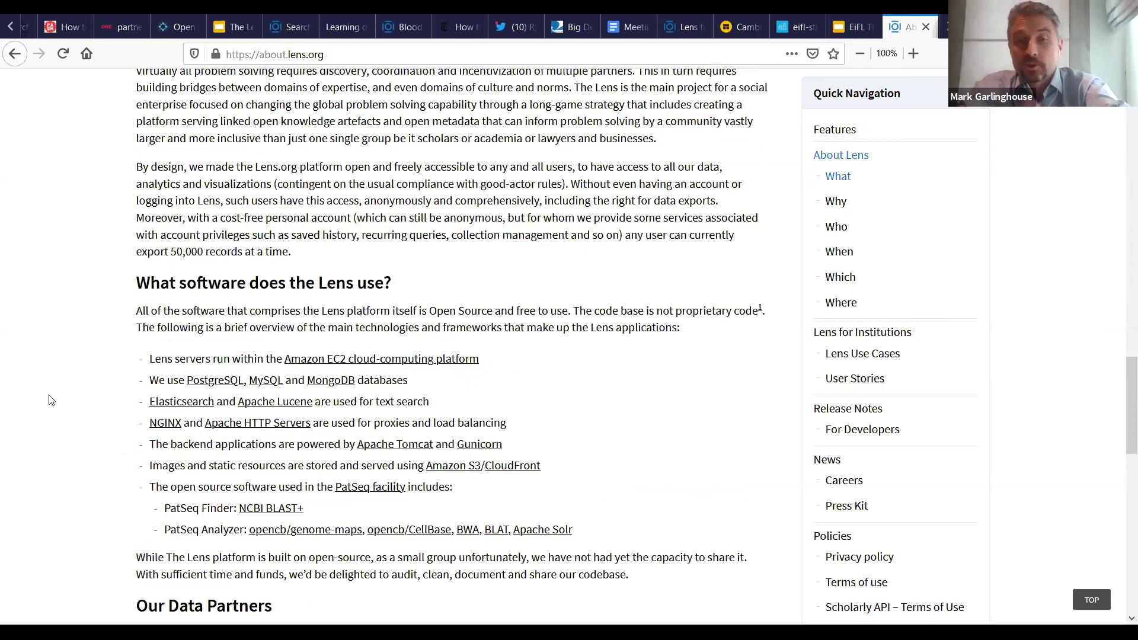
scroll(41, 421, "up", 1)
scroll(39, 436, "up", 10)
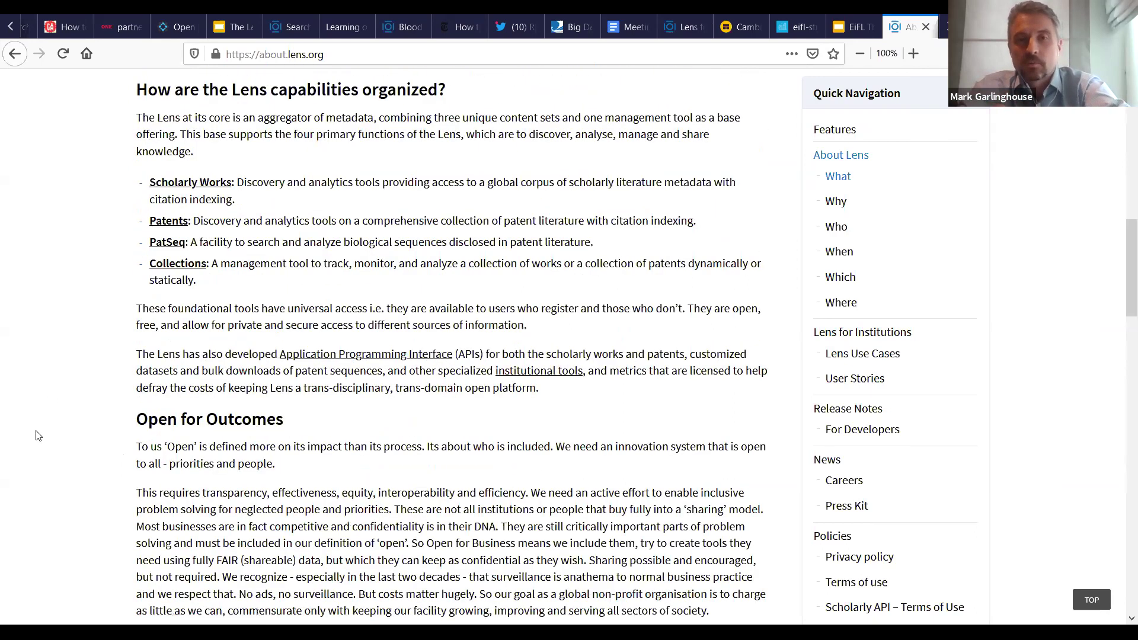
scroll(36, 435, "up", 10)
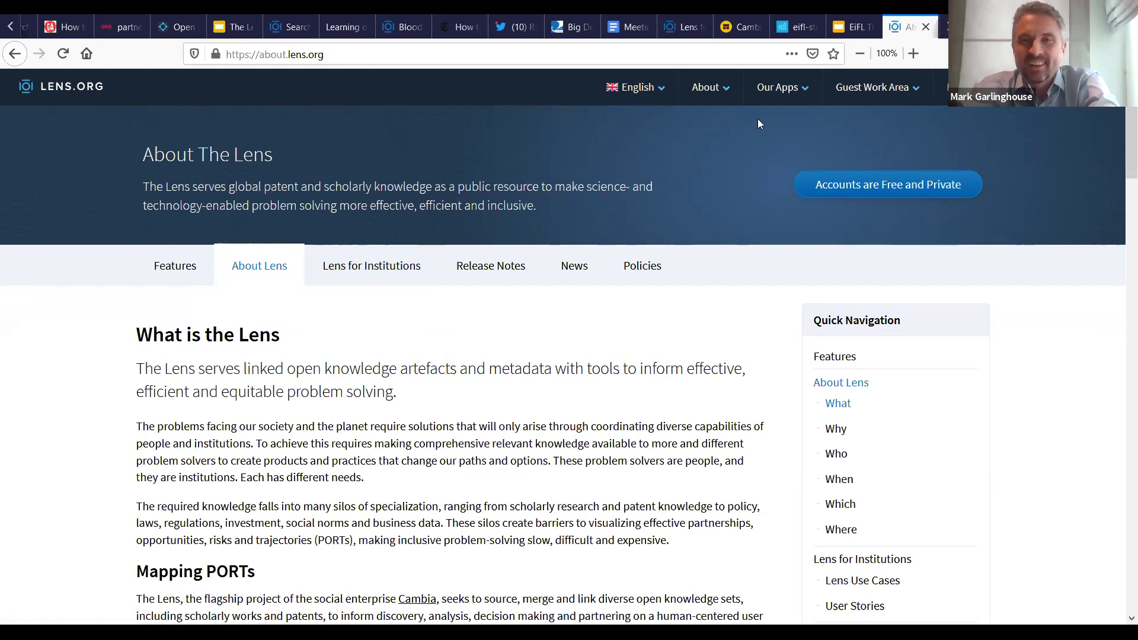
Open the Lens for Institutions page and go to The Lens Institutional Toolkit section
mouse_move(774, 99)
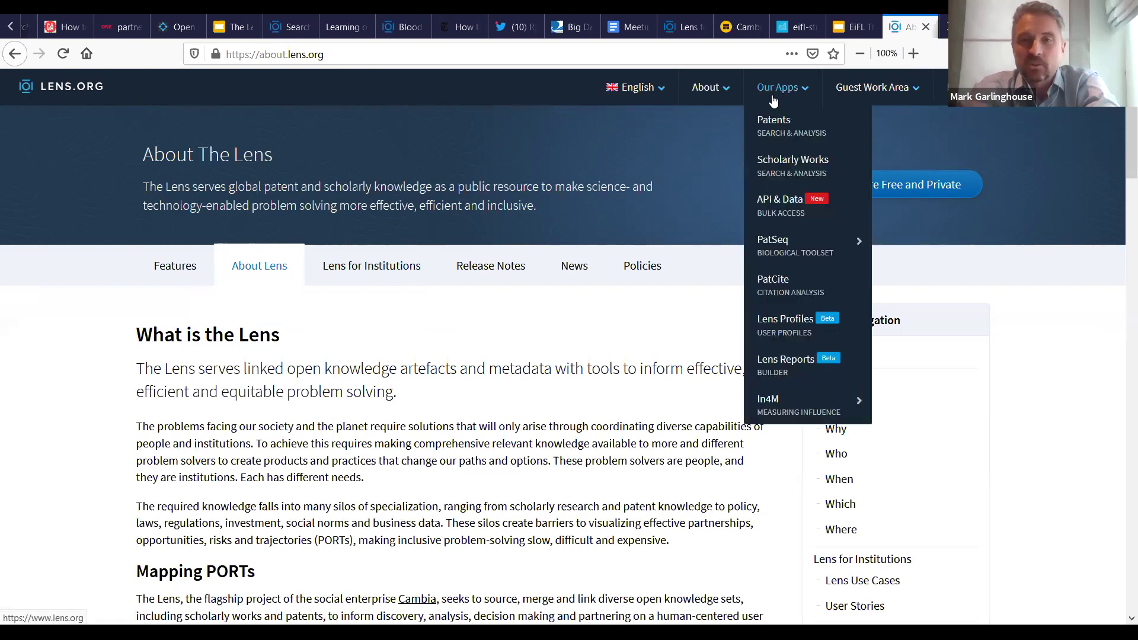
mouse_move(710, 92)
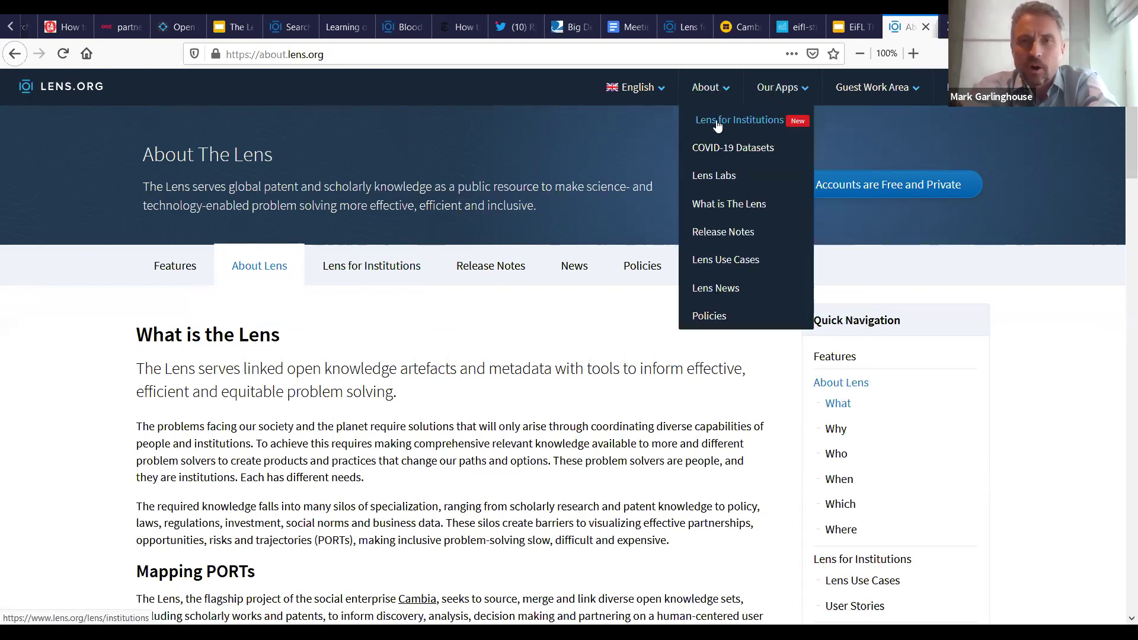
left_click(717, 125)
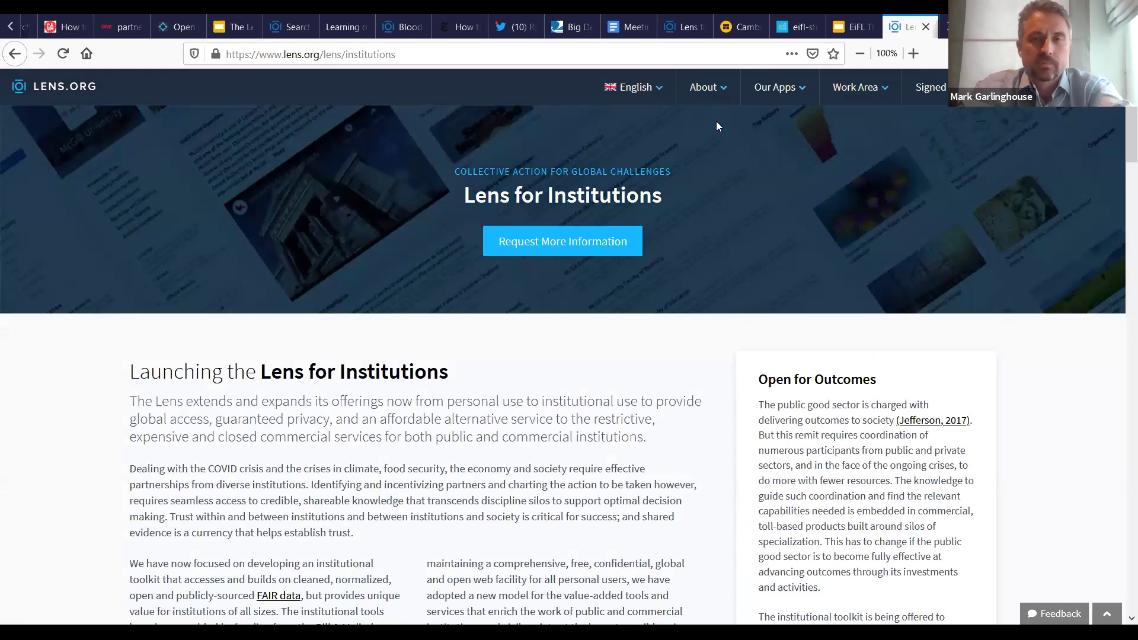
scroll(83, 379, "down", 2)
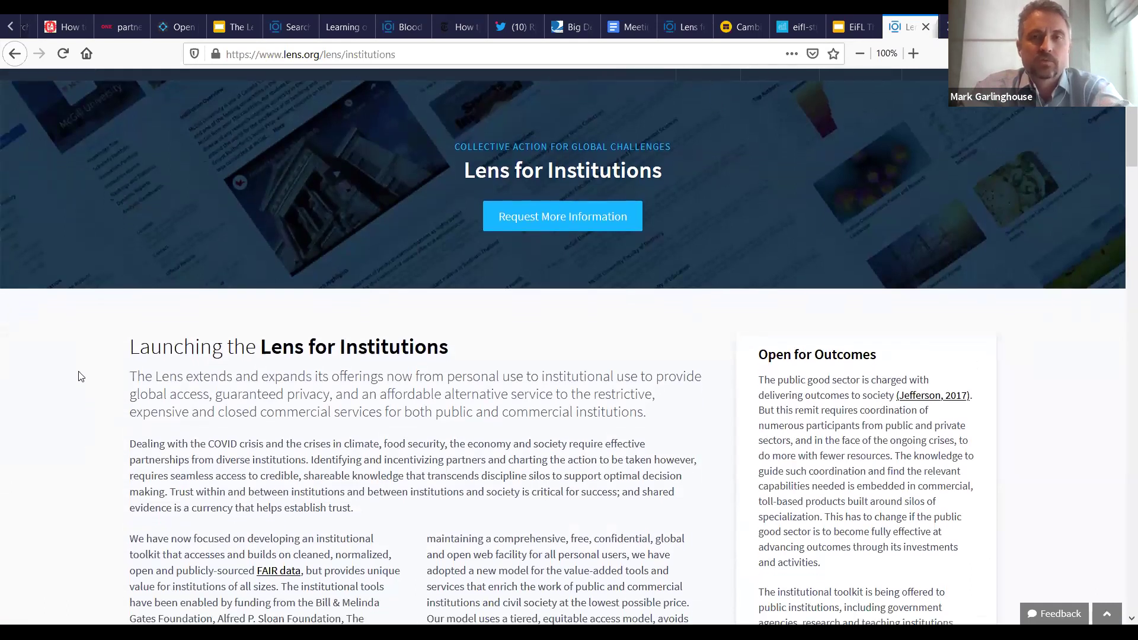
scroll(83, 328, "down", 4)
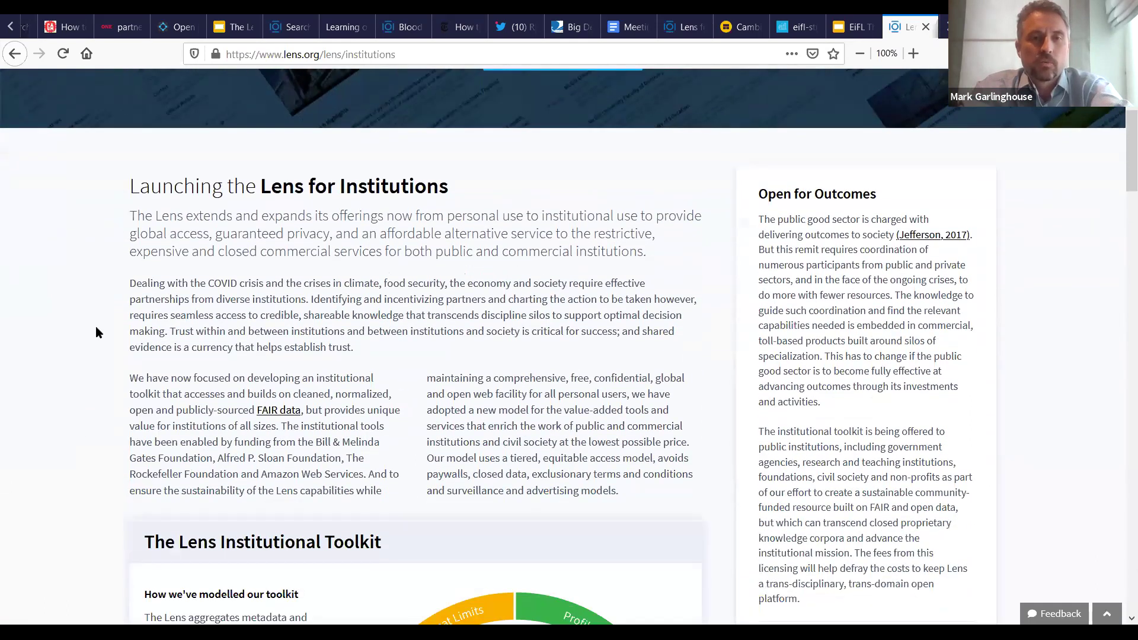
scroll(83, 287, "down", 5)
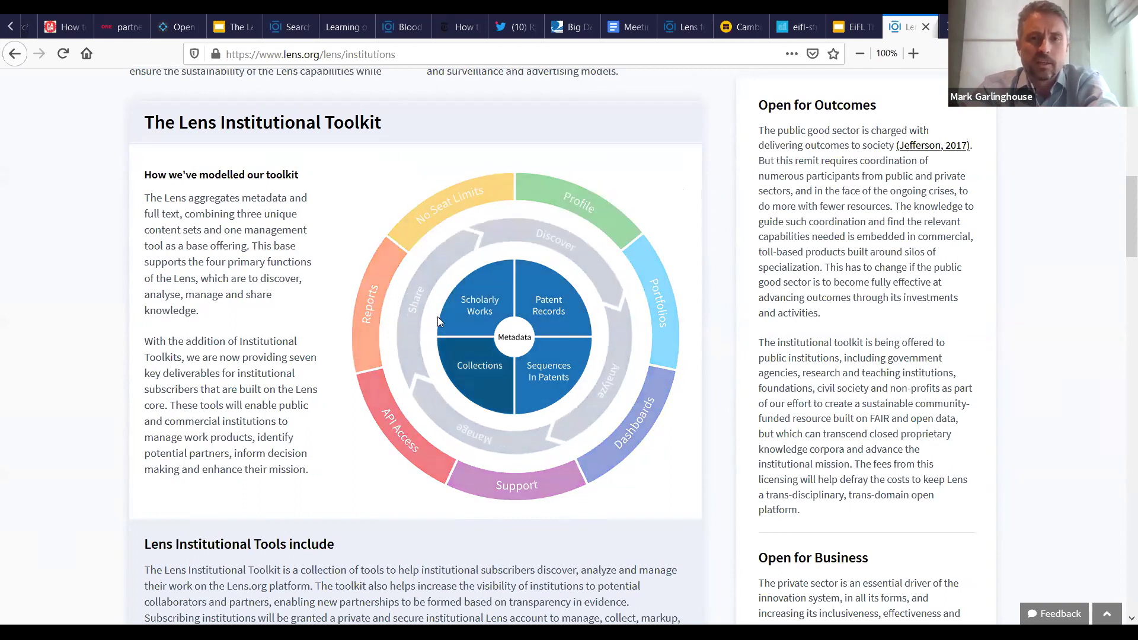
Examine the Profile, Portfolios and Dashboards descriptions in the institutional toolkit diagram
mouse_move(530, 382)
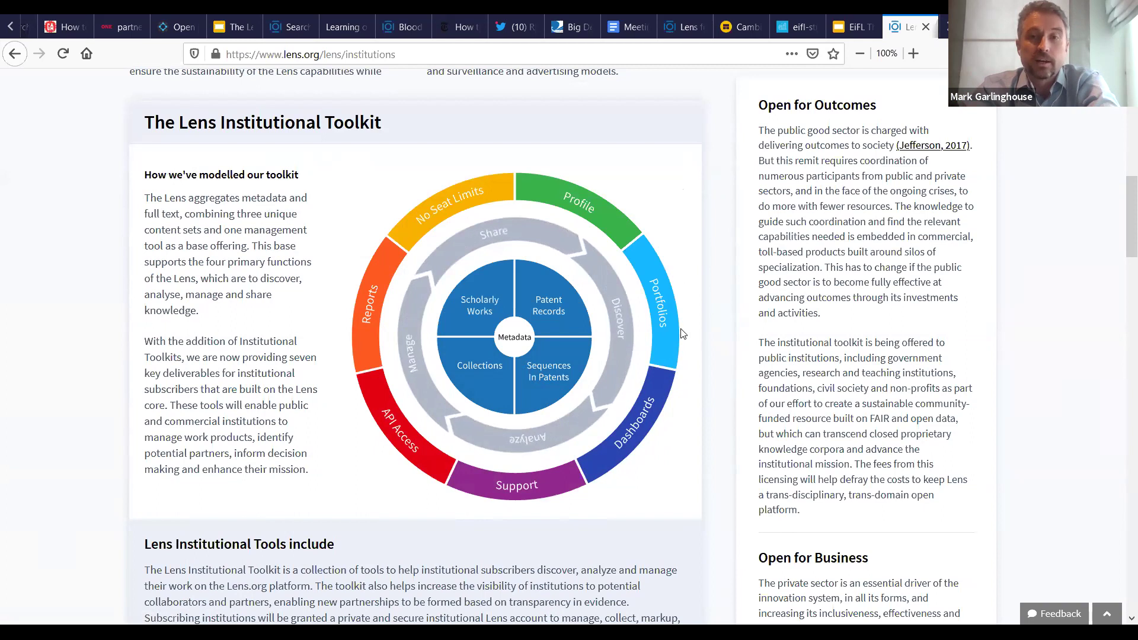
mouse_move(617, 228)
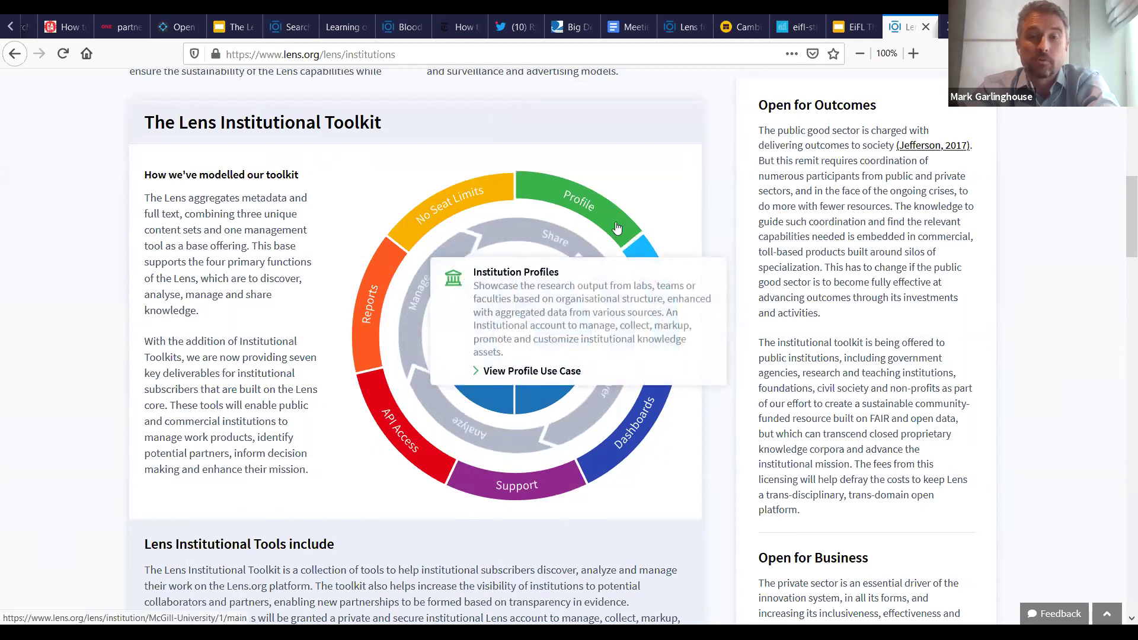
mouse_move(652, 268)
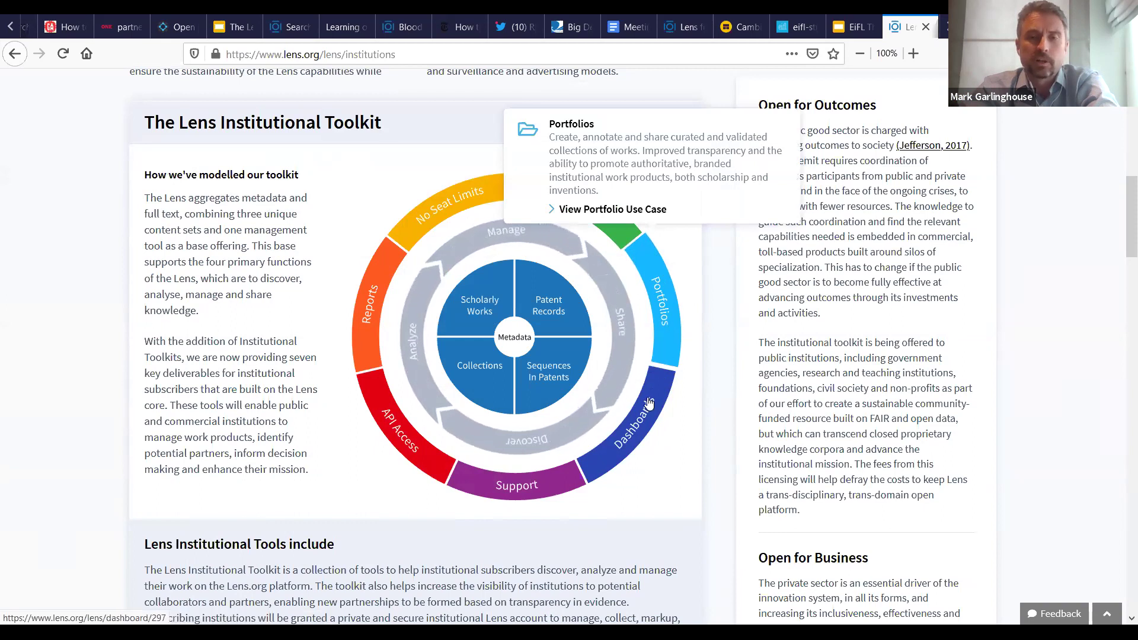
mouse_move(642, 422)
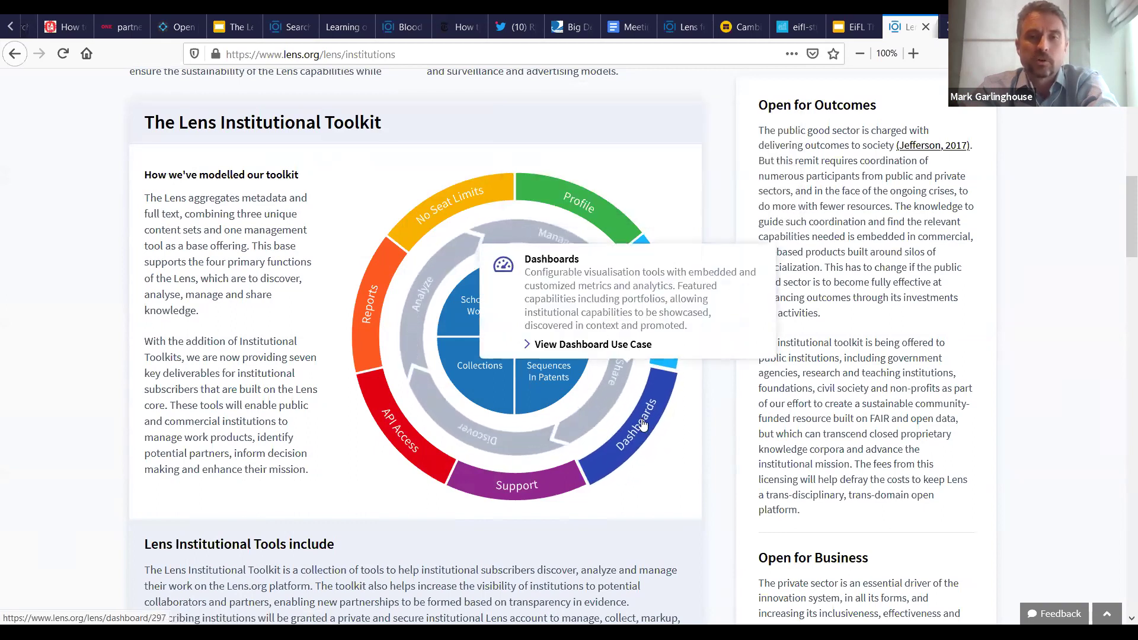
mouse_move(363, 323)
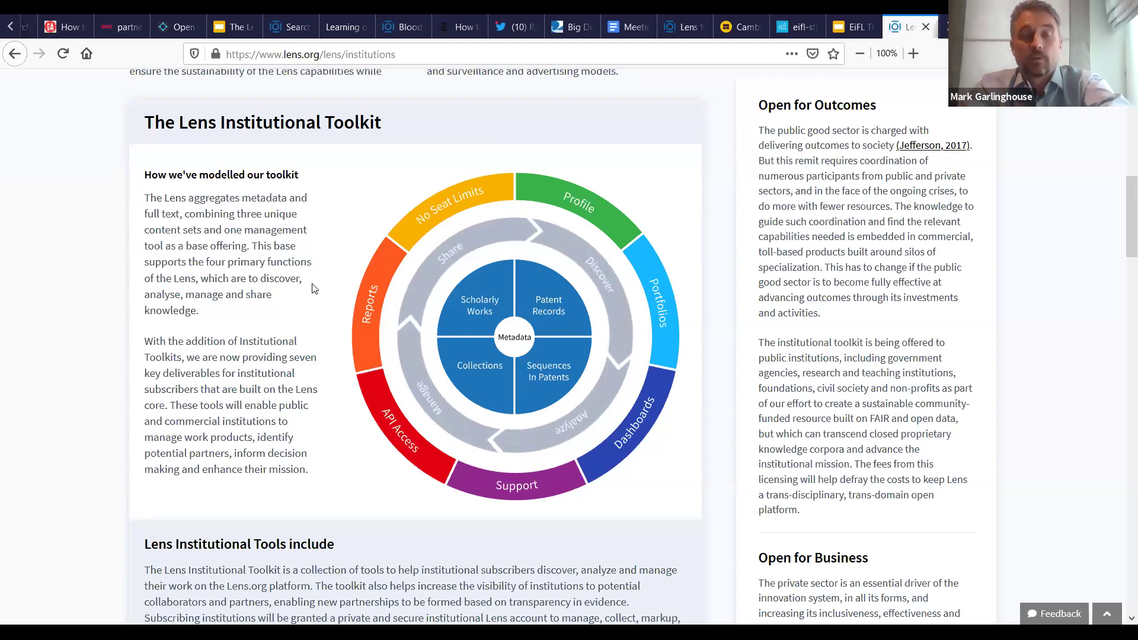
Review what the institutional tools include and what access anonymous, personal and institutional users get
scroll(176, 414, "down", 1)
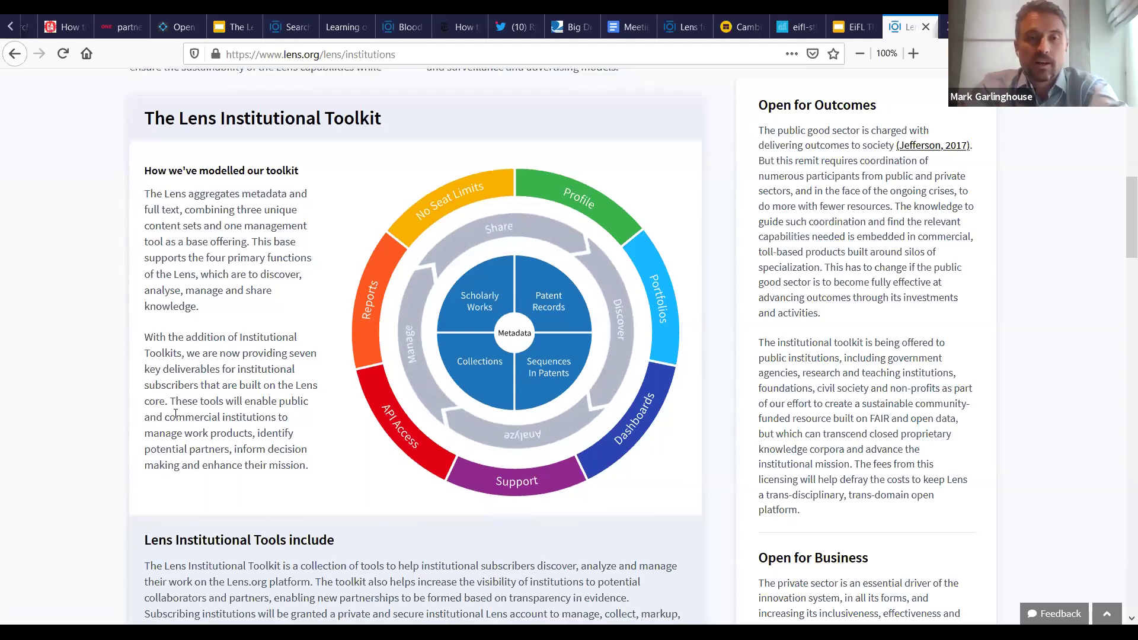
scroll(176, 414, "down", 1)
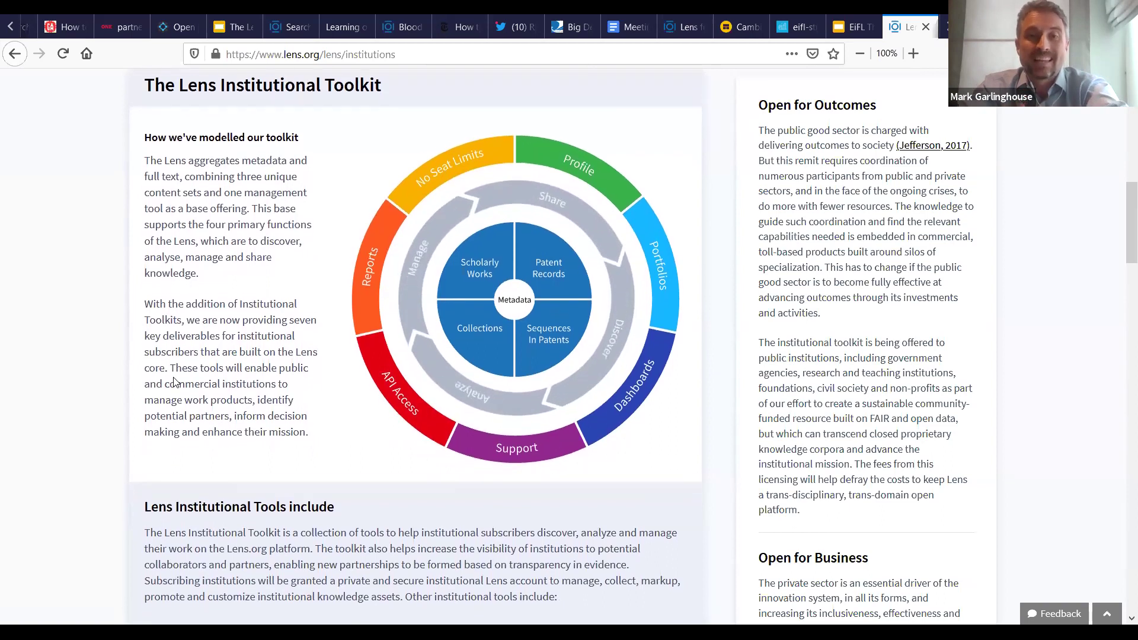
scroll(173, 381, "down", 3)
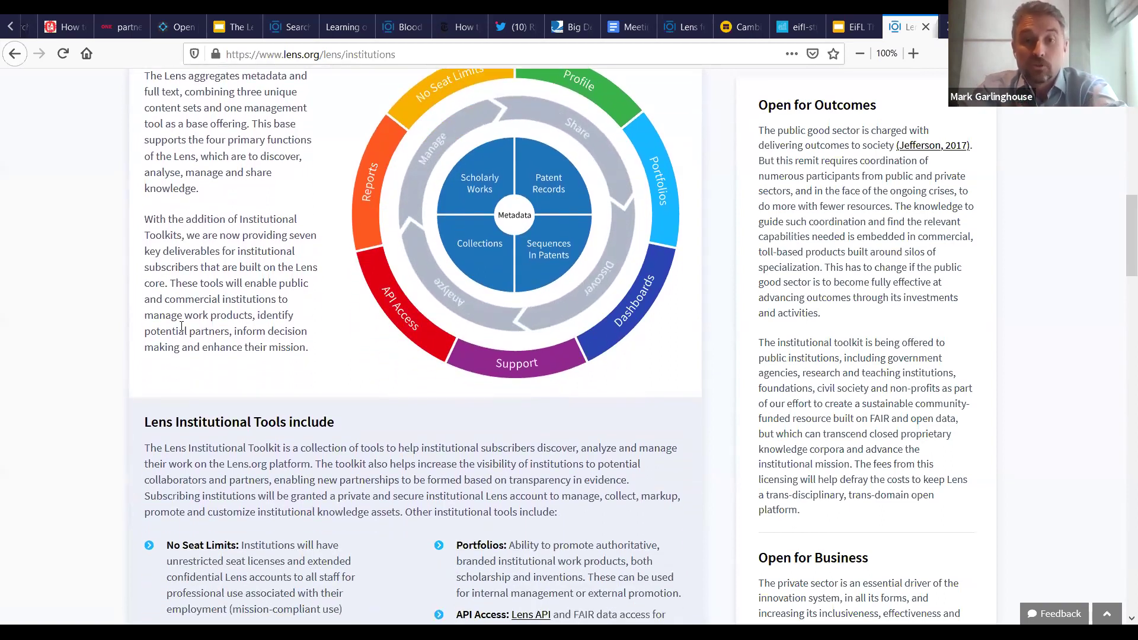
scroll(208, 349, "down", 5)
scroll(206, 340, "down", 10)
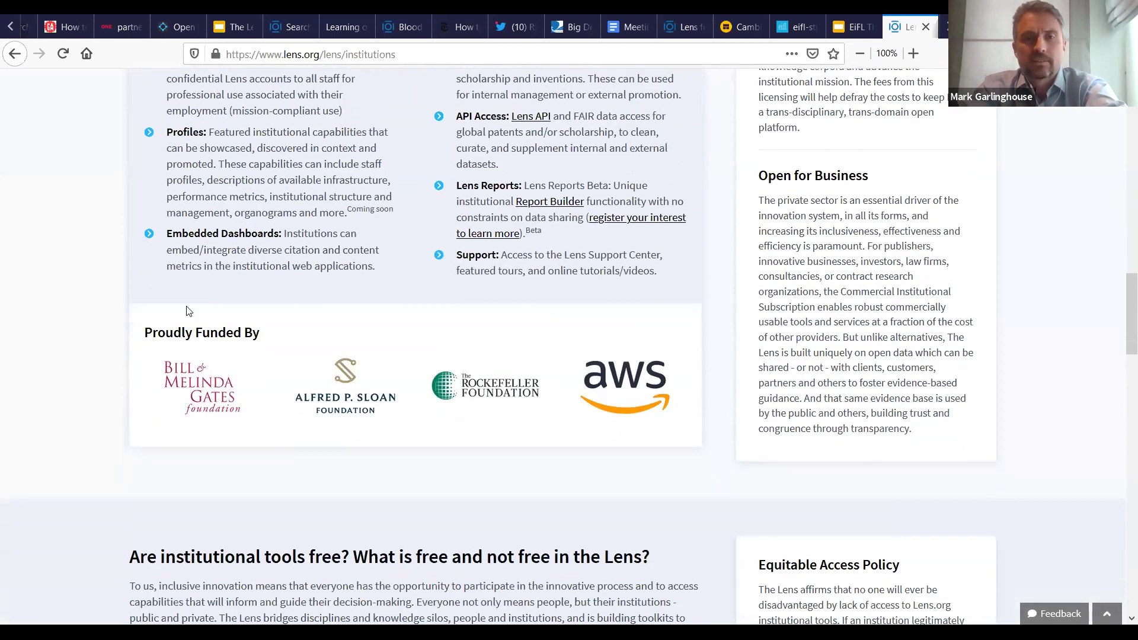
scroll(192, 329, "down", 6)
scroll(187, 305, "down", 2)
scroll(188, 304, "down", 3)
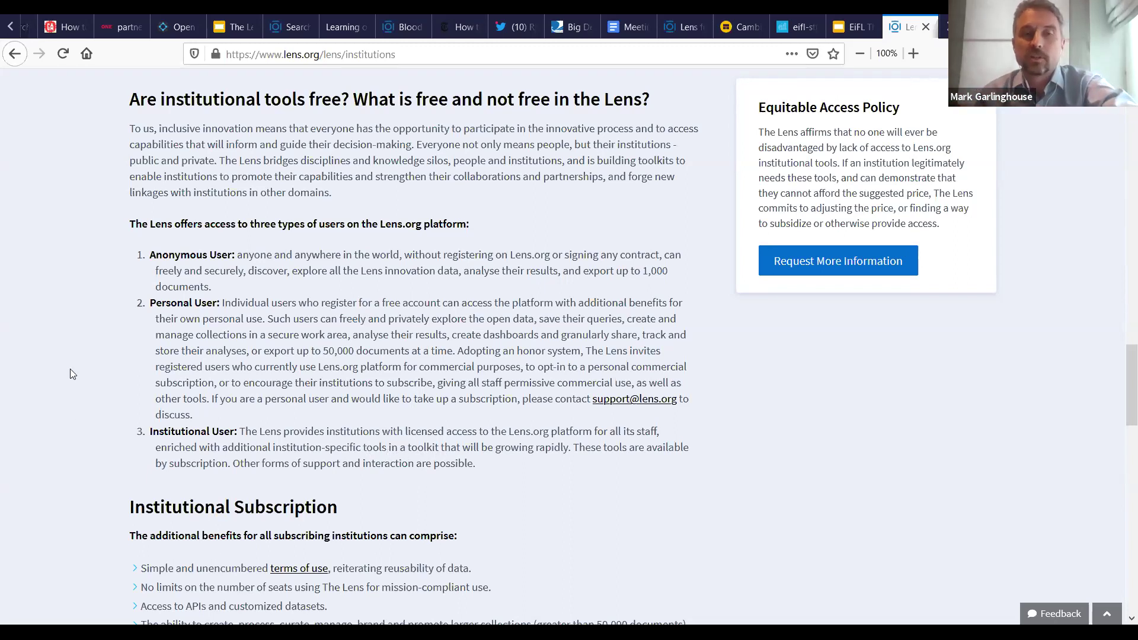
Review the Institutional Subscription benefits, the Equitable Access Policy and the price guide for public institutions
scroll(70, 374, "down", 1)
scroll(70, 234, "down", 2)
scroll(79, 330, "down", 4)
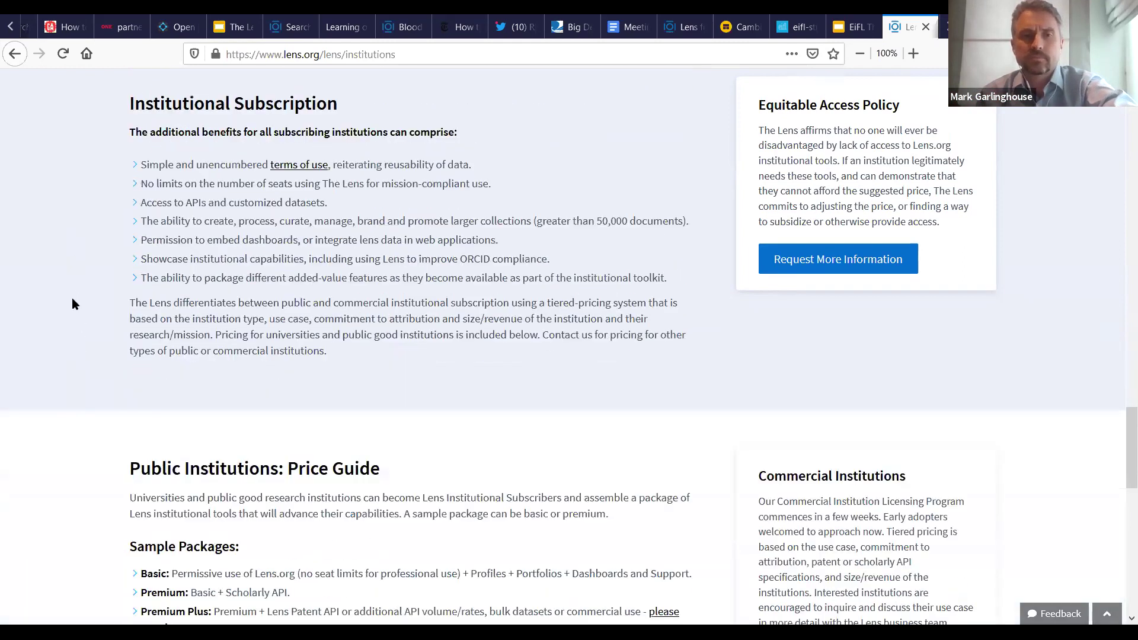
scroll(72, 279, "down", 4)
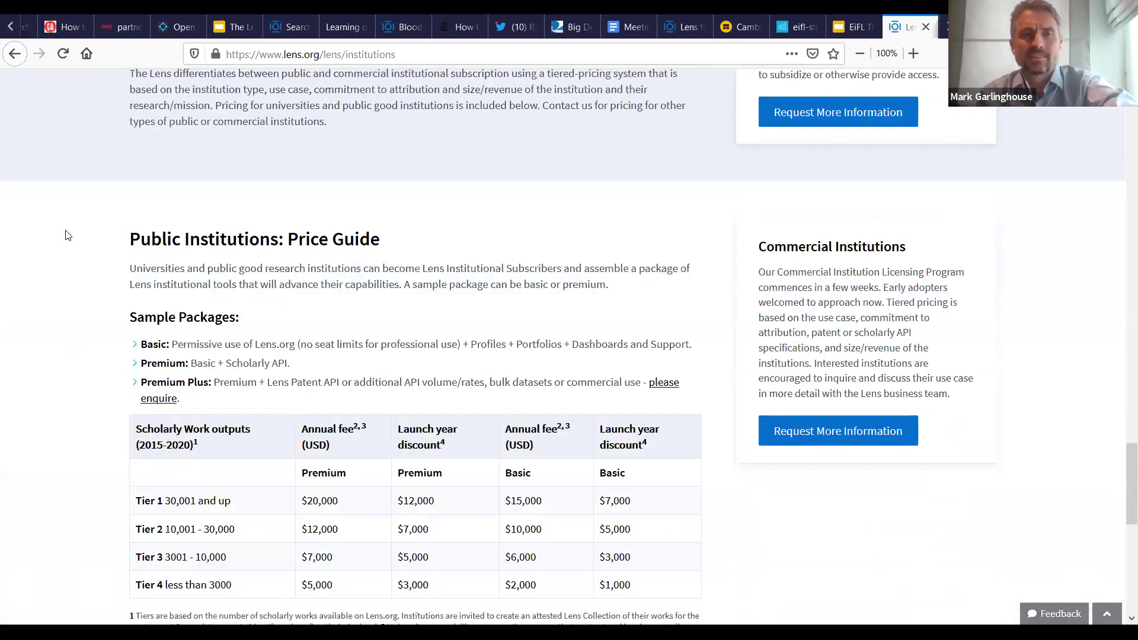
scroll(67, 235, "down", 2)
scroll(67, 235, "down", 1)
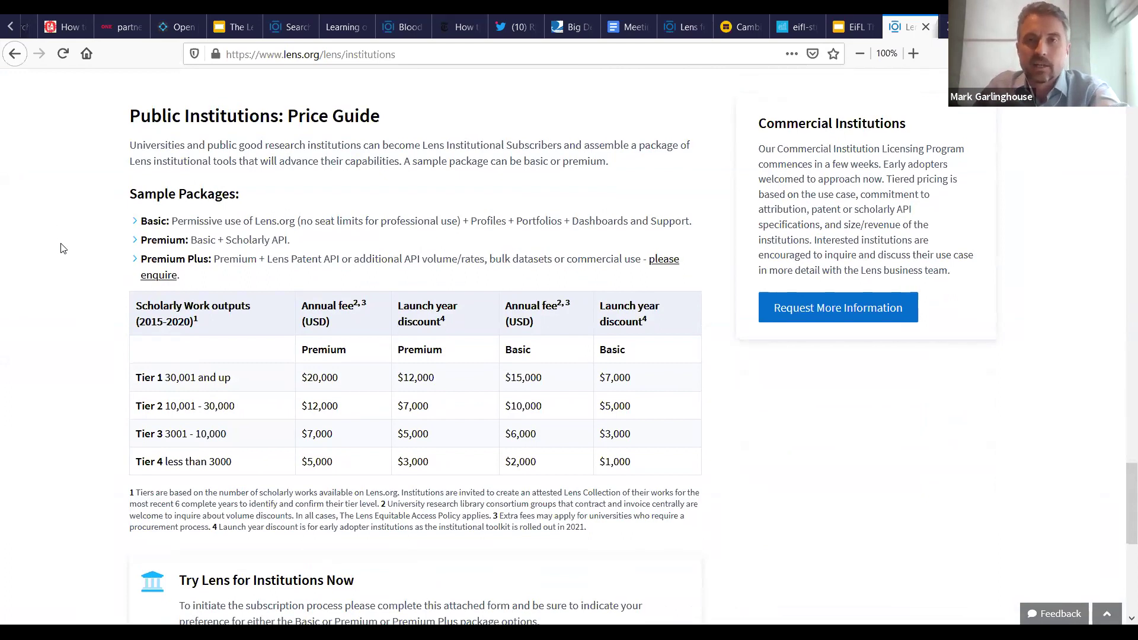
scroll(58, 346, "up", 3)
scroll(59, 415, "up", 2)
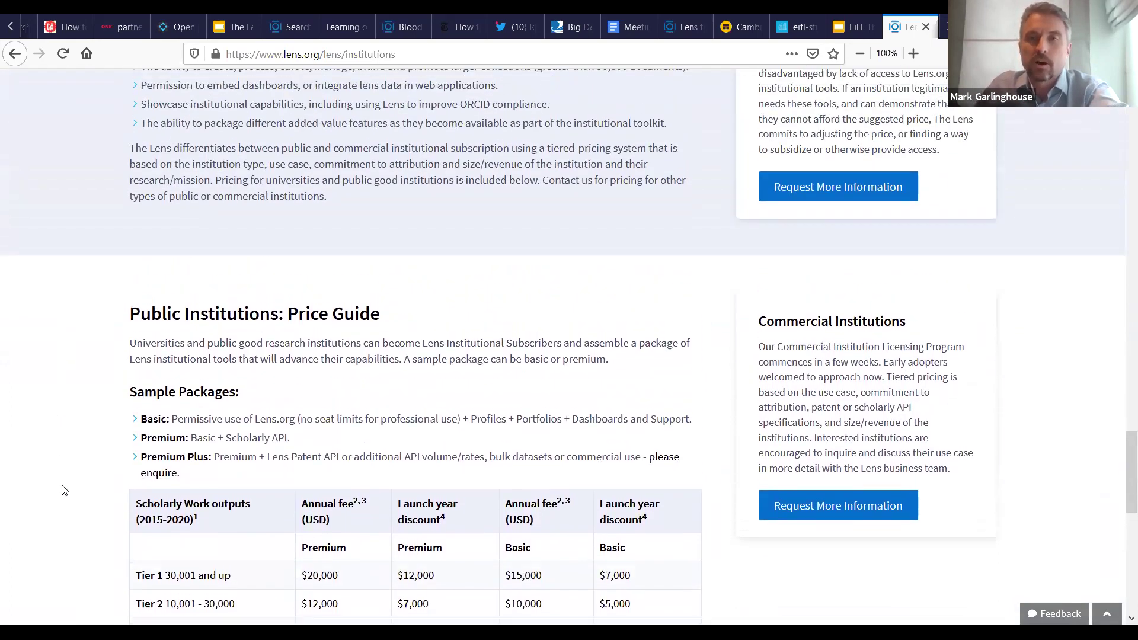
scroll(64, 496, "up", 1)
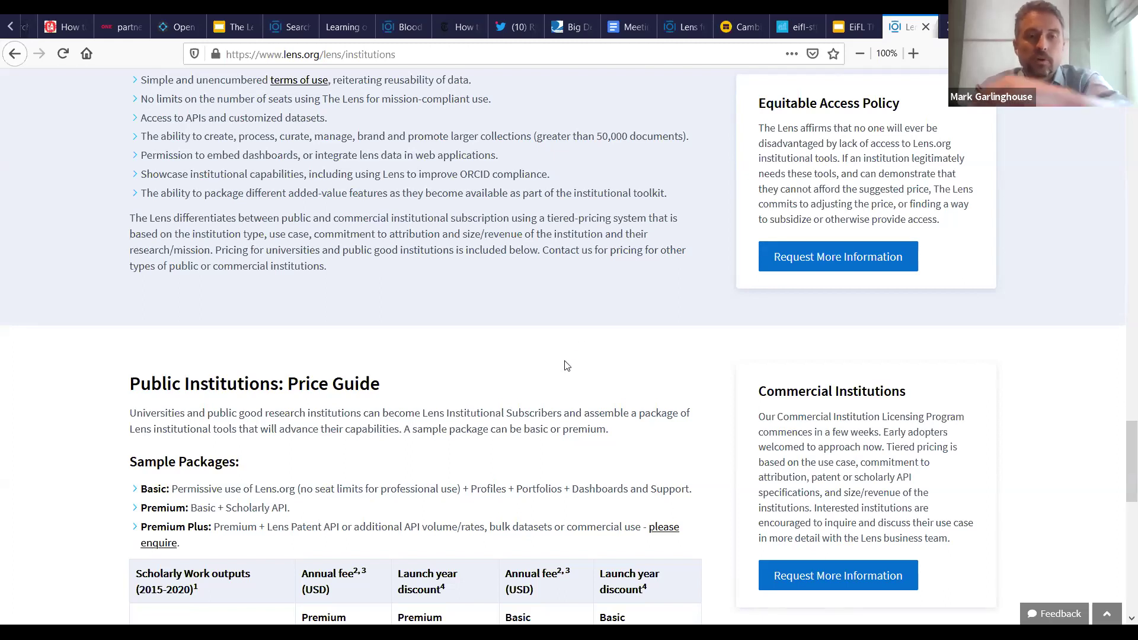
scroll(69, 323, "down", 1)
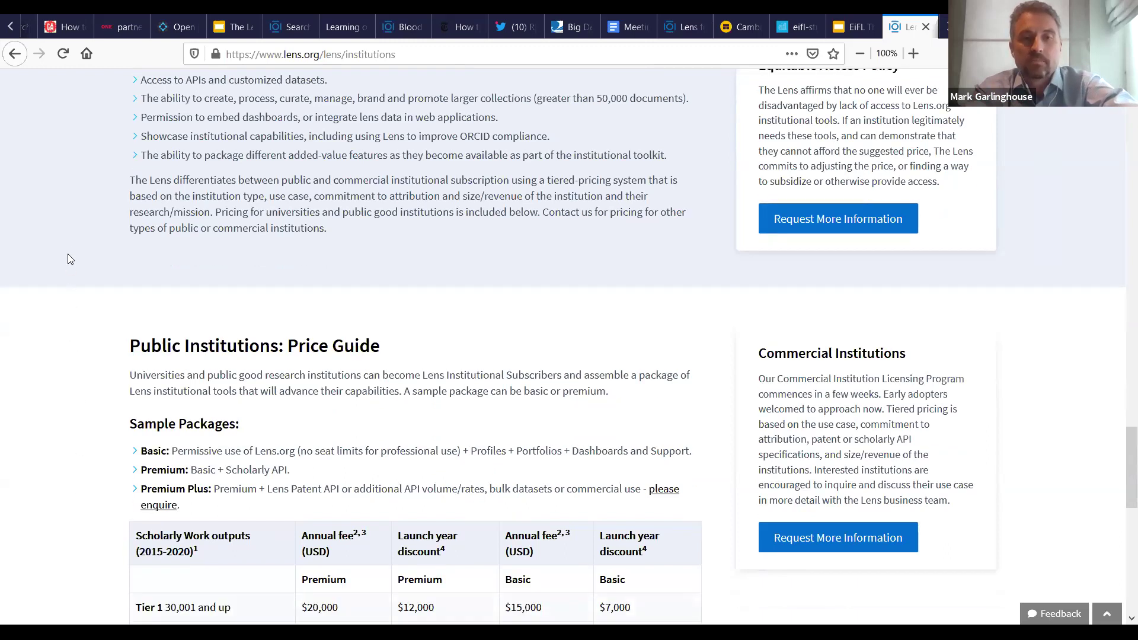
scroll(68, 249, "down", 4)
scroll(76, 464, "up", 4)
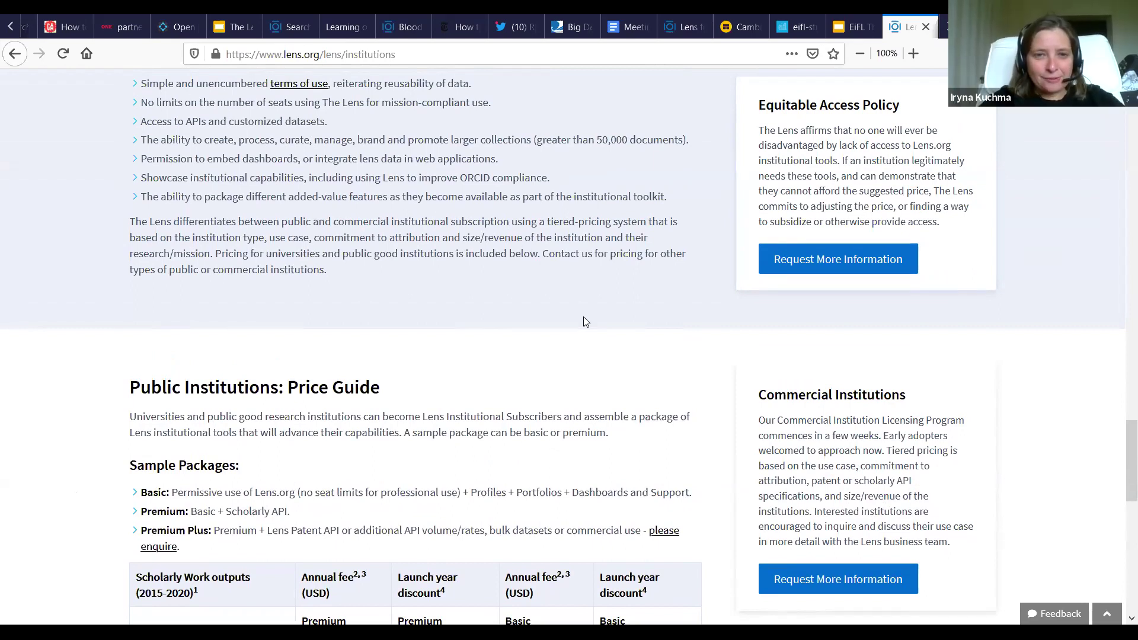
Go back to the list of what the Lens institutional tools include
scroll(144, 307, "up", 1)
scroll(77, 373, "up", 5)
scroll(65, 427, "up", 8)
scroll(81, 367, "up", 7)
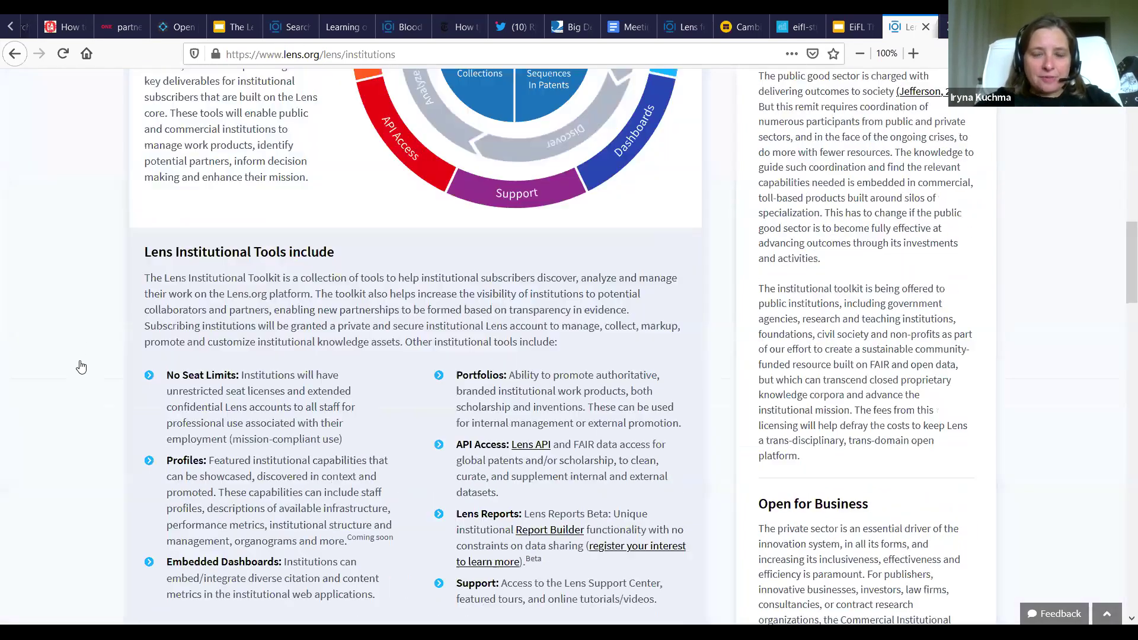
Return to the top of the Lens for Institutions page and open a new scholarly works search
scroll(81, 366, "up", 1)
scroll(81, 367, "up", 4)
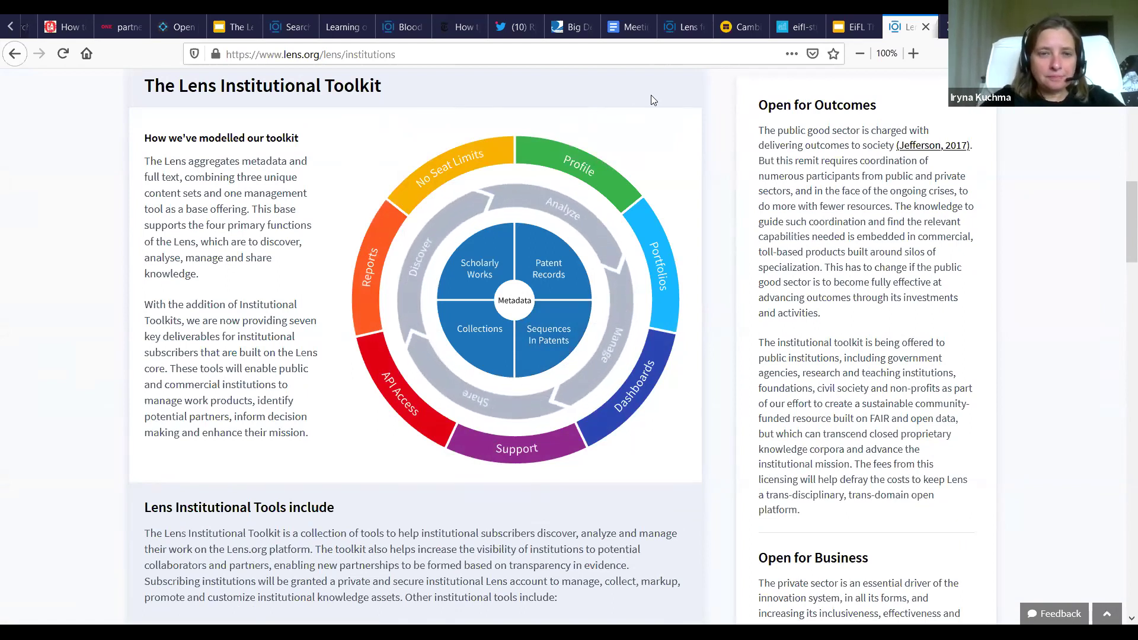
left_click(688, 31)
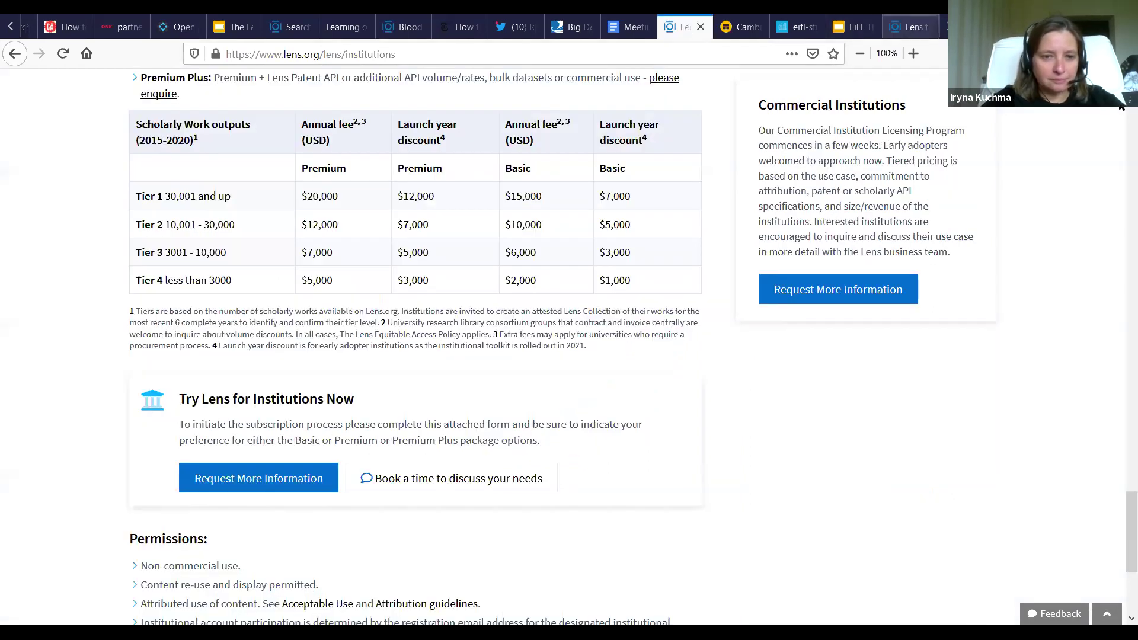
key("ctrl+Tab")
scroll(1122, 121, "up", 3)
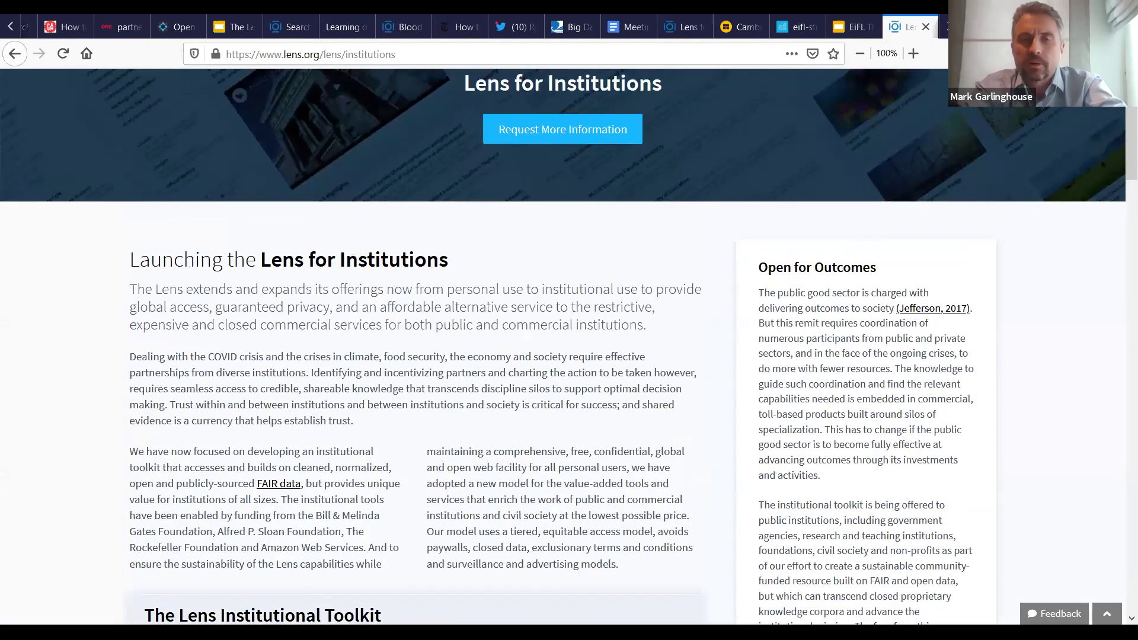
scroll(774, 97, "up", 2)
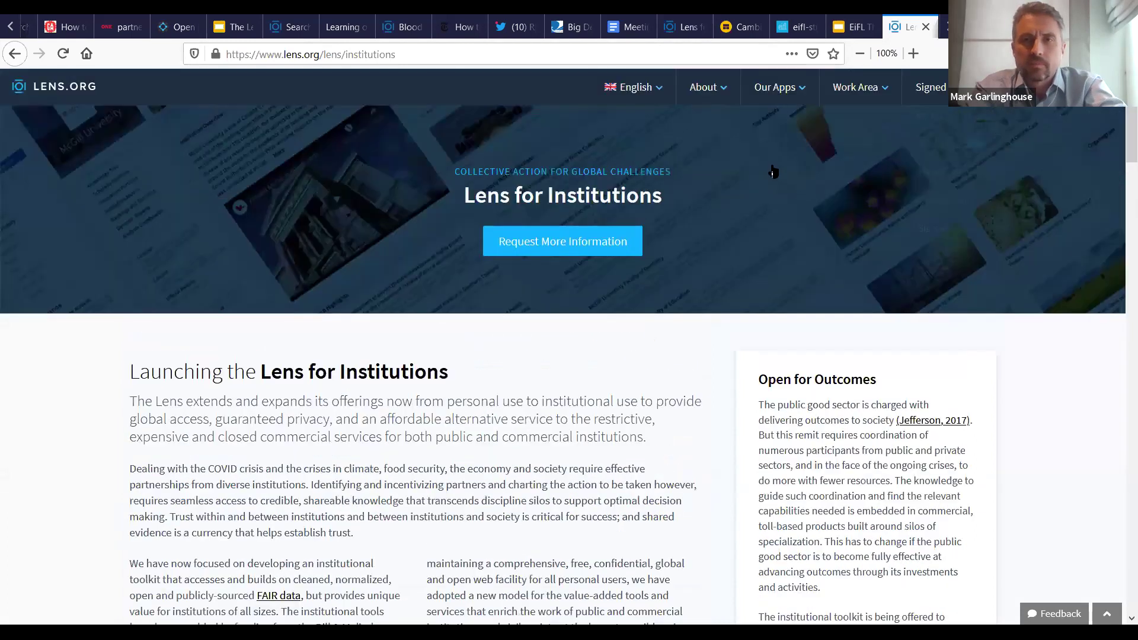
left_click(772, 171)
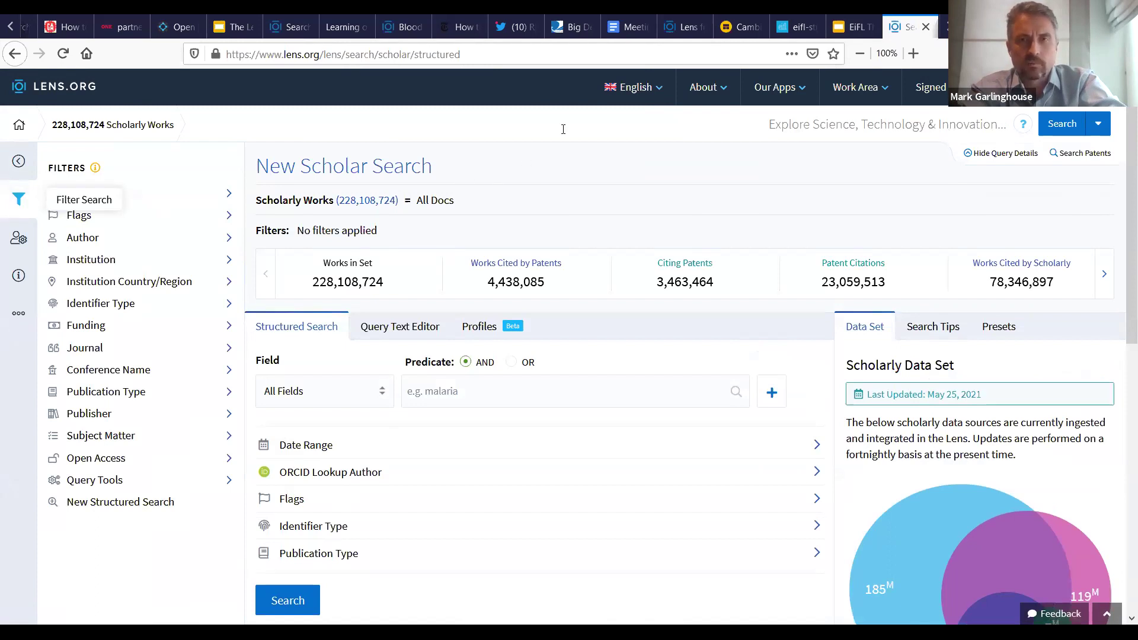
left_click(628, 92)
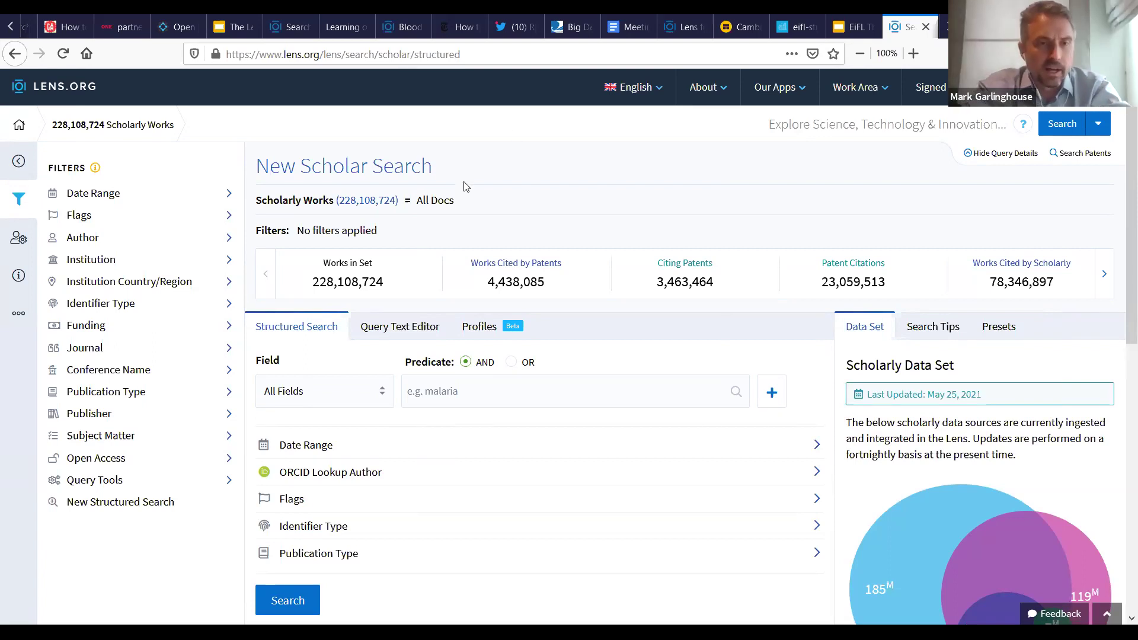
Look through the Subject Matter filter's subcategories and reopen a blank scholarly works search
left_click(231, 437)
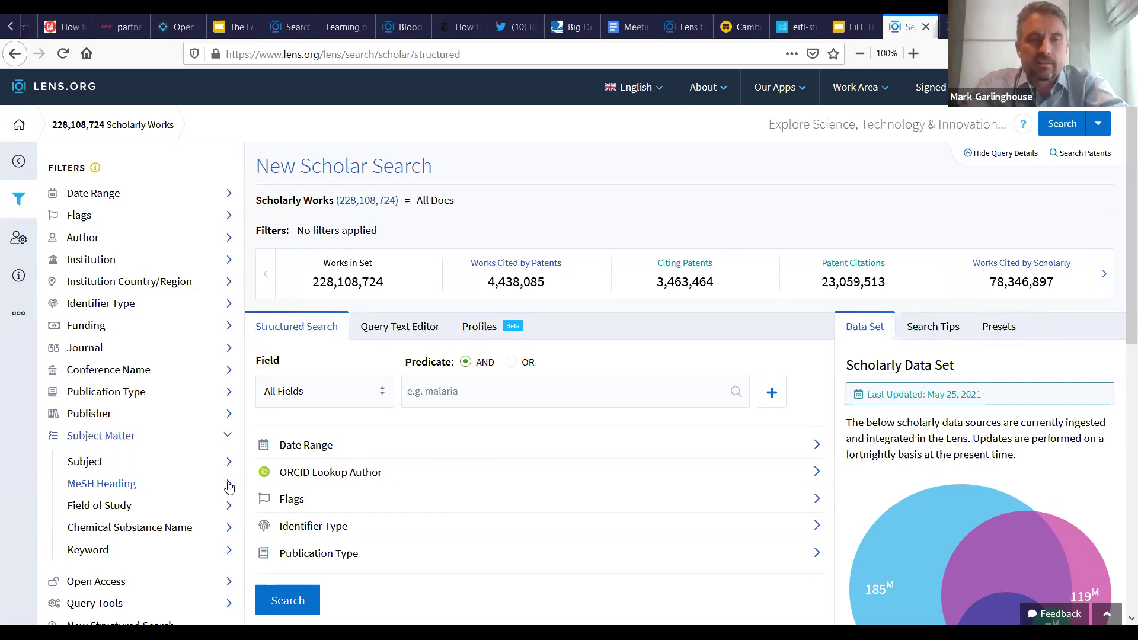
mouse_move(771, 104)
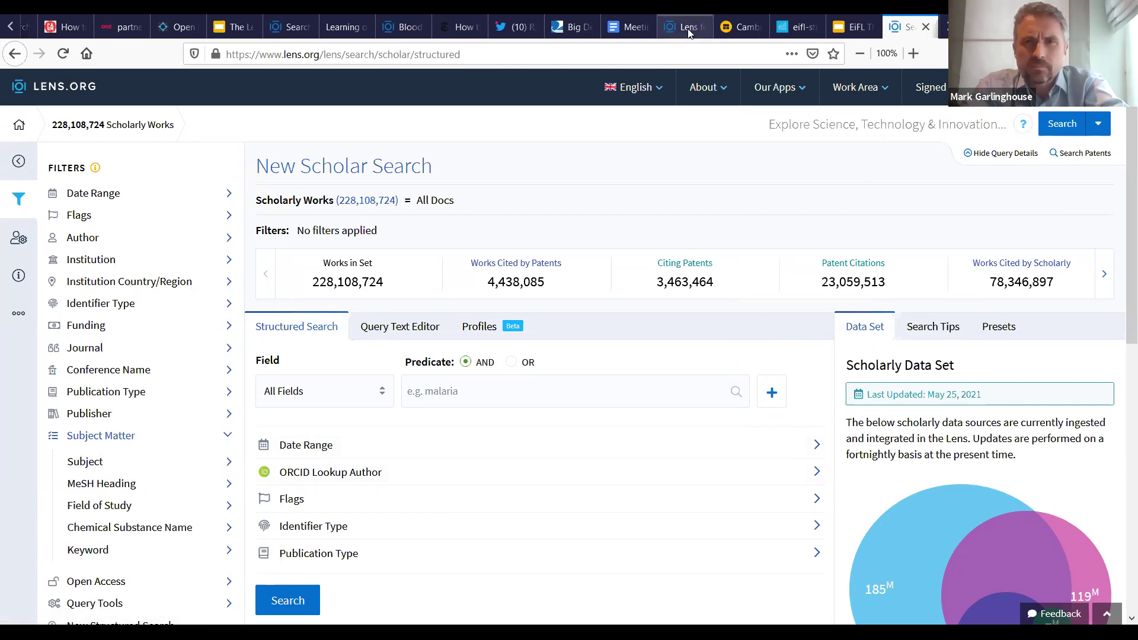
left_click(766, 167)
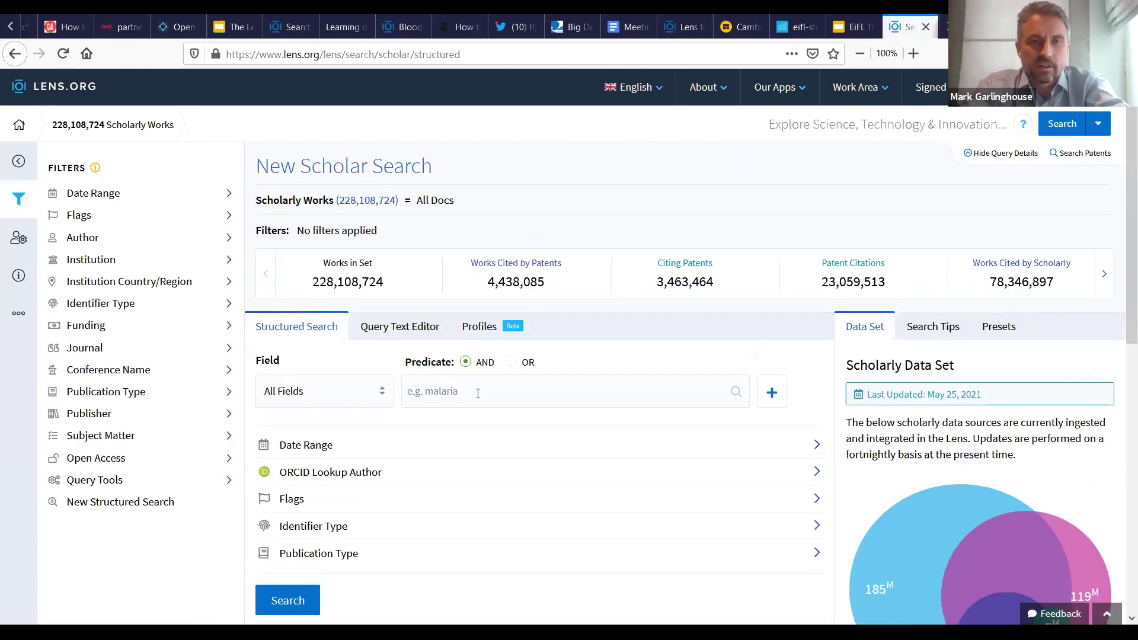
Search all fields for malaria and sort the results by Scholarly Citations (highest)
left_click(476, 397)
type("mala")
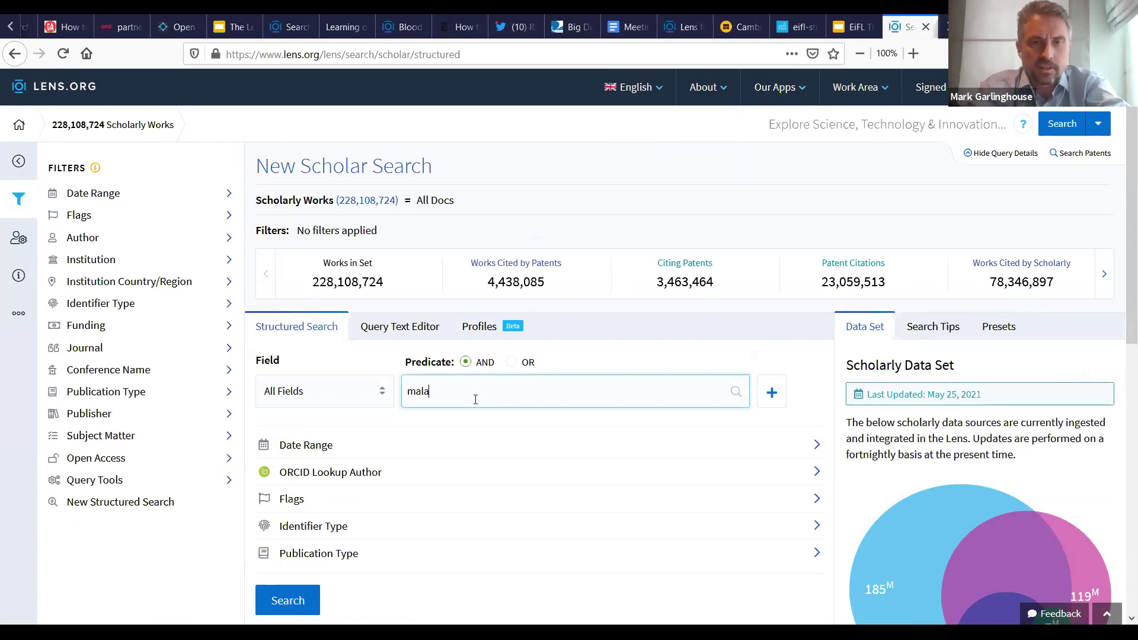
type("rai")
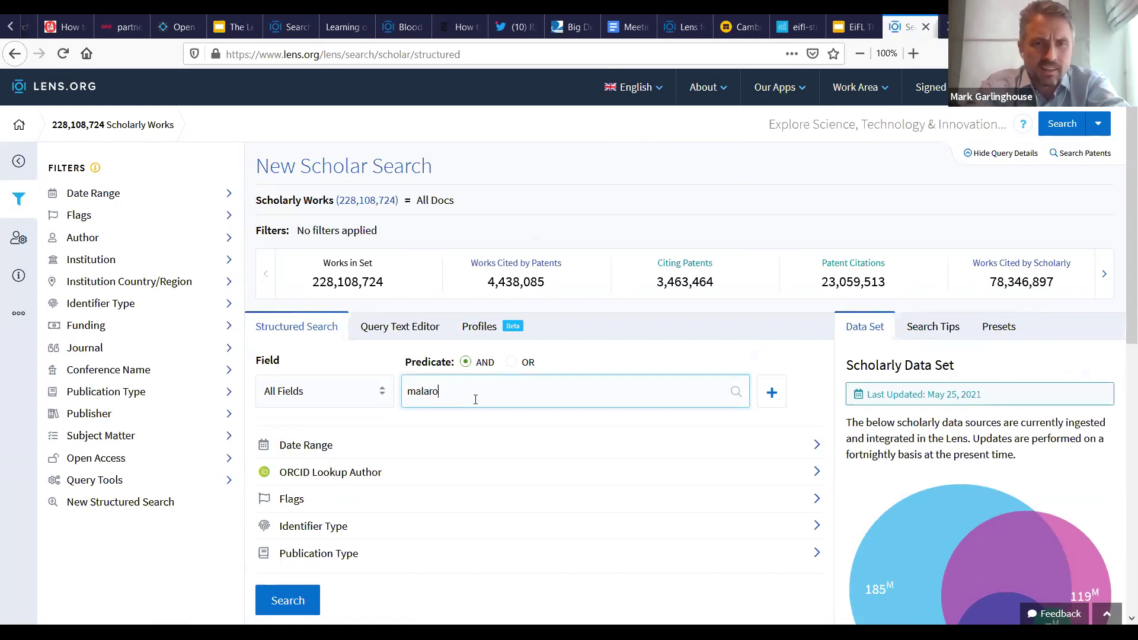
key("BackSpace")
key("BackSpace")
type("ia")
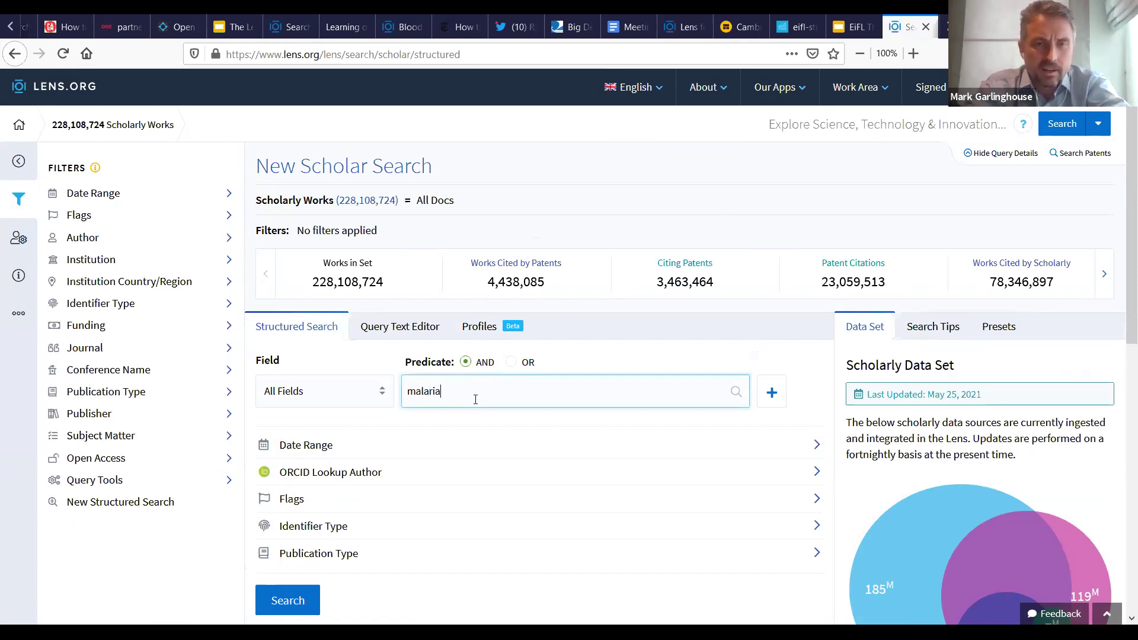
left_click(279, 600)
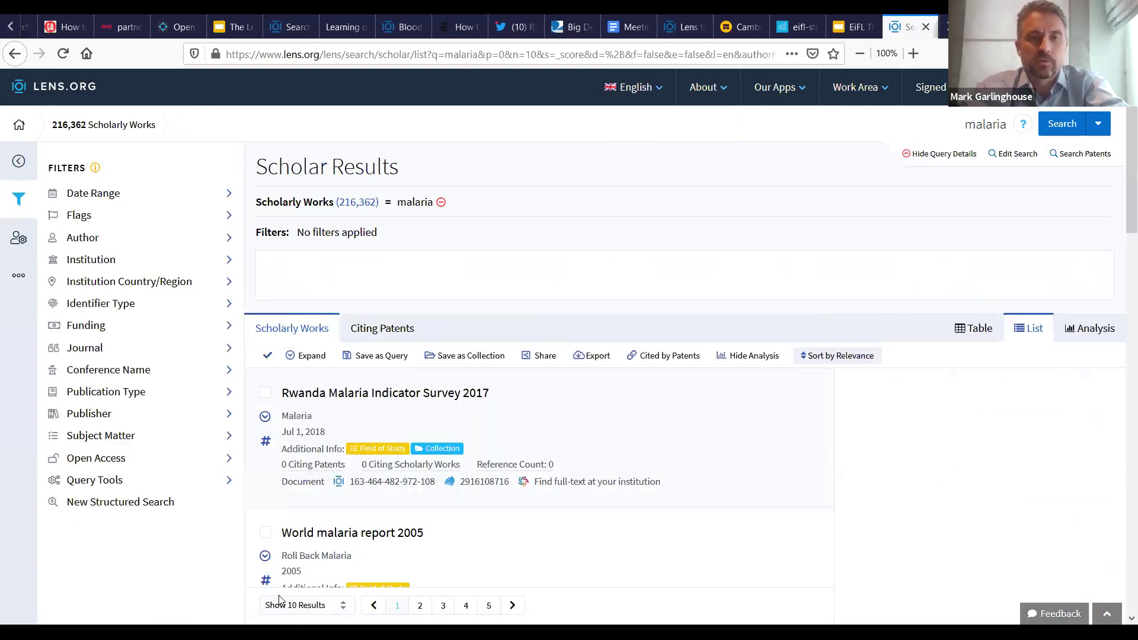
left_click(862, 357)
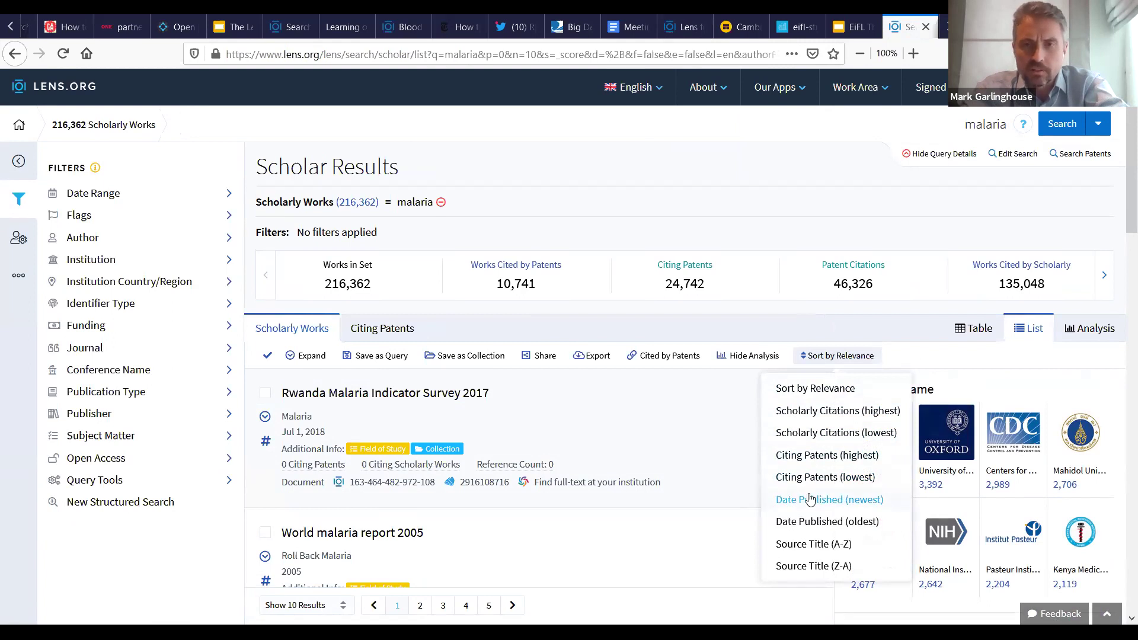
left_click(822, 415)
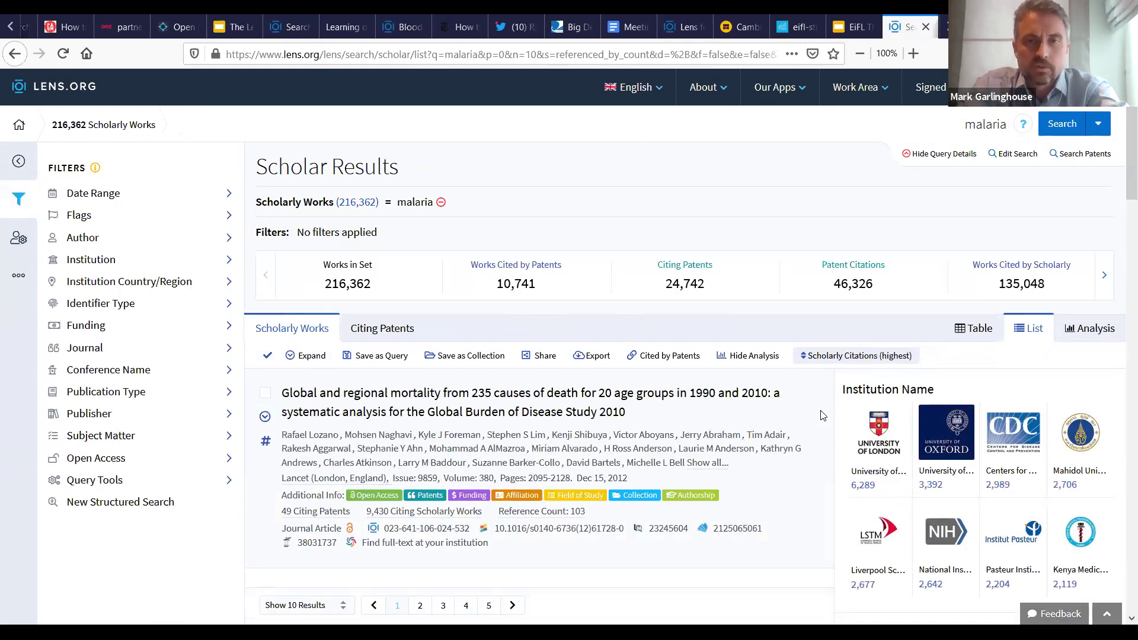
Review the file formats offered for exporting the malaria results, and close the export dialog without exporting
left_click(592, 356)
left_click(645, 278)
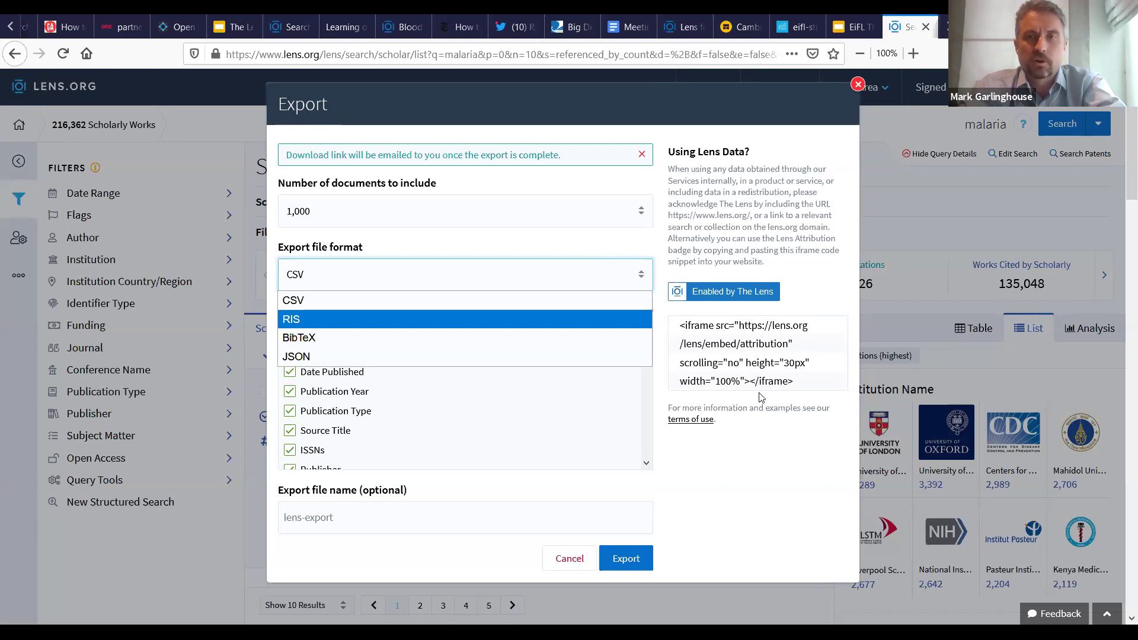
left_click(857, 87)
left_click(857, 87)
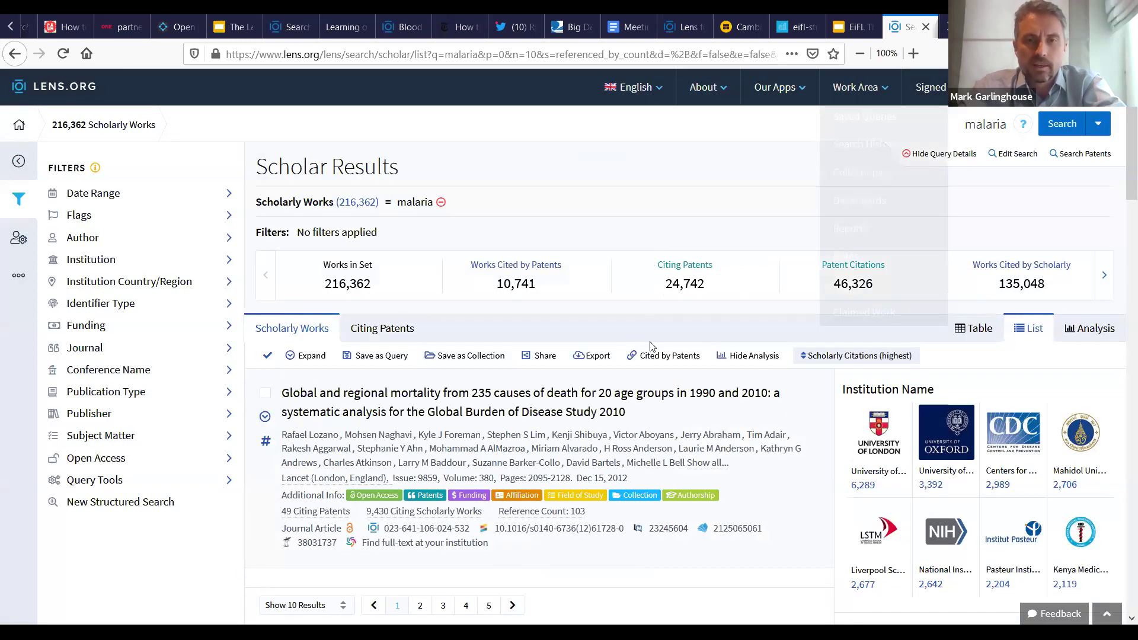
Open the Global Burden of Disease Study 2010 mortality article and review its abstract, open access licence and source identifiers
left_click(567, 400)
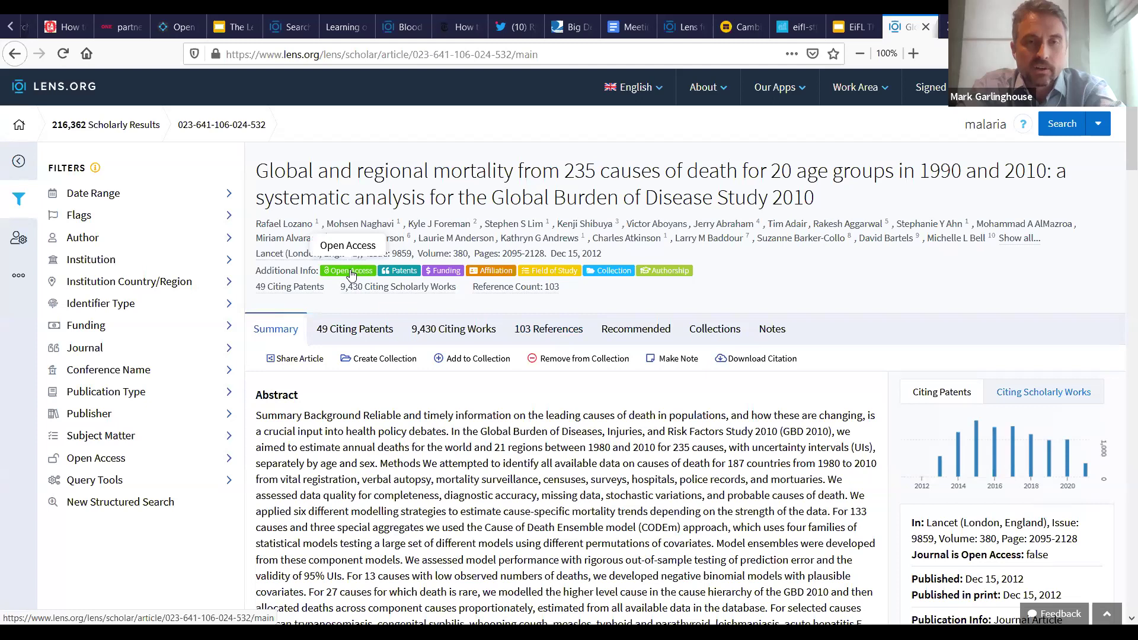
scroll(381, 333, "down", 2)
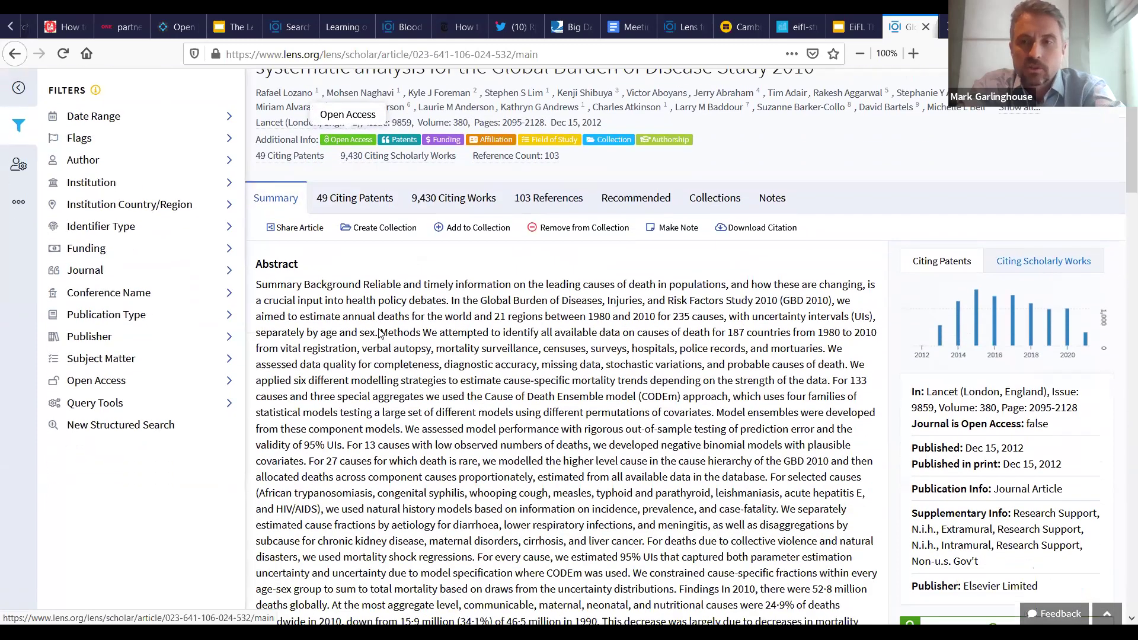
scroll(396, 329, "down", 2)
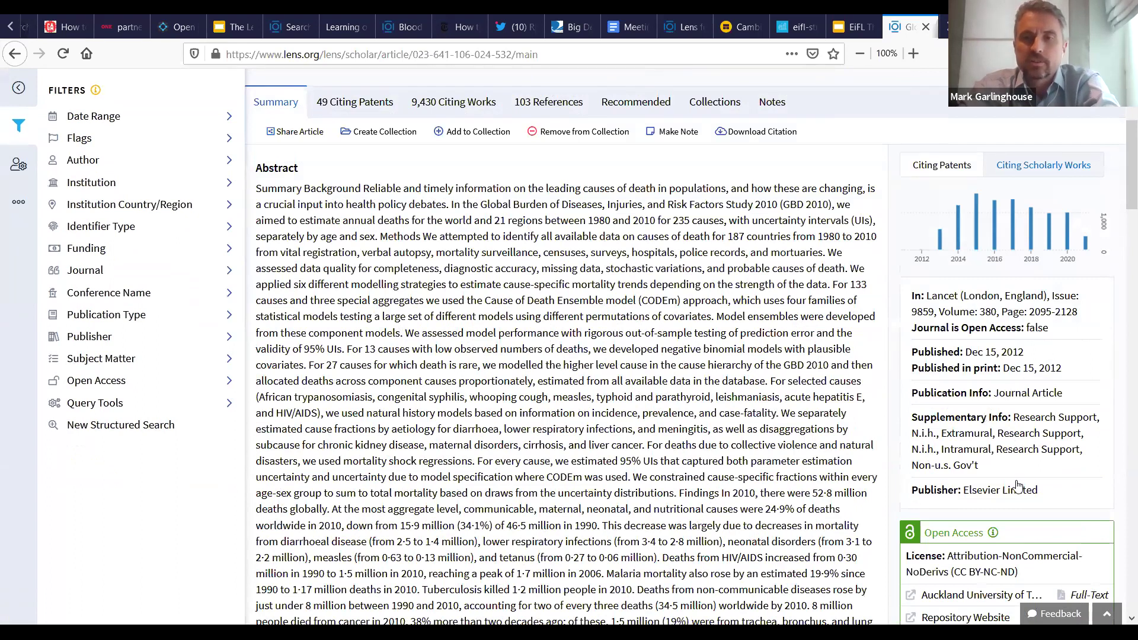
scroll(940, 370, "down", 5)
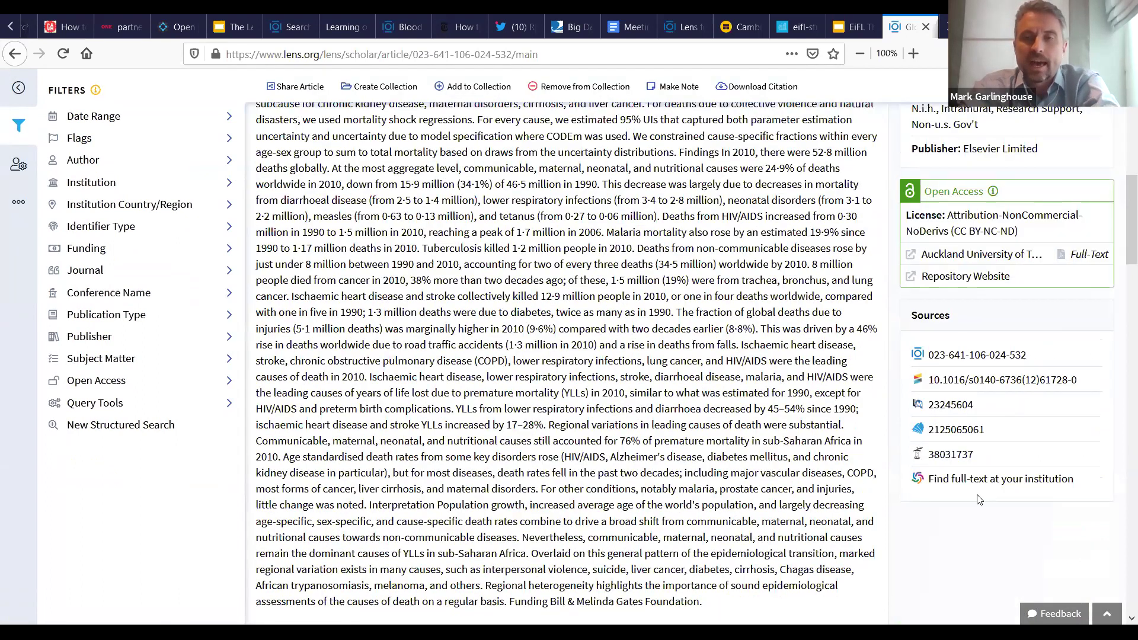
Open the article's DOI link to the publisher's site, and return to the start of its Lens record
left_click(944, 384)
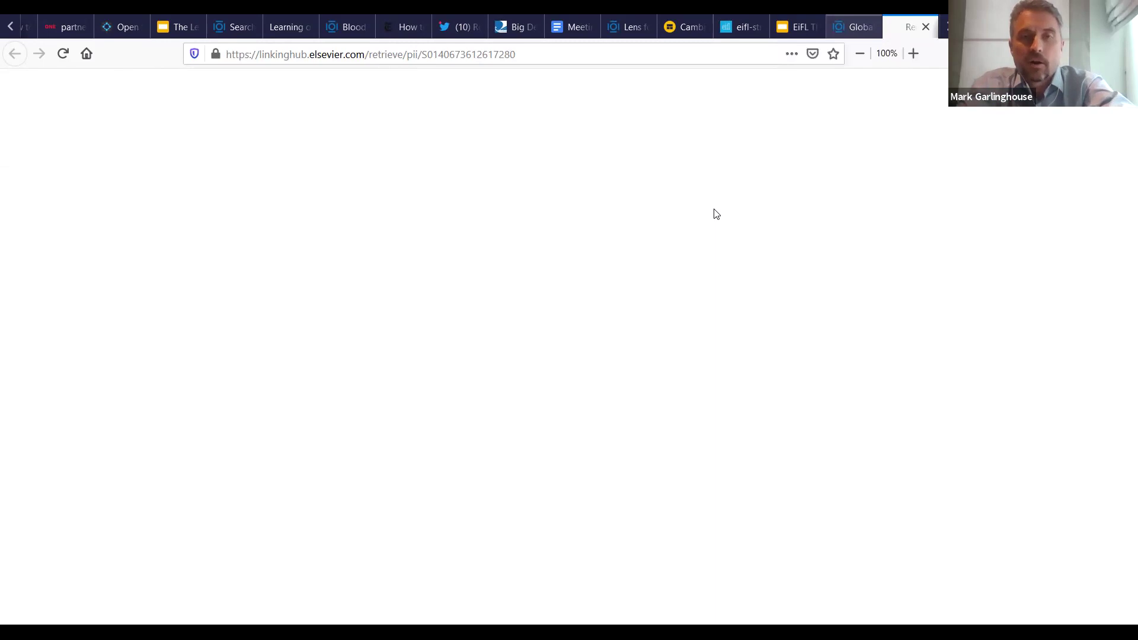
key("ctrl+Page_Up")
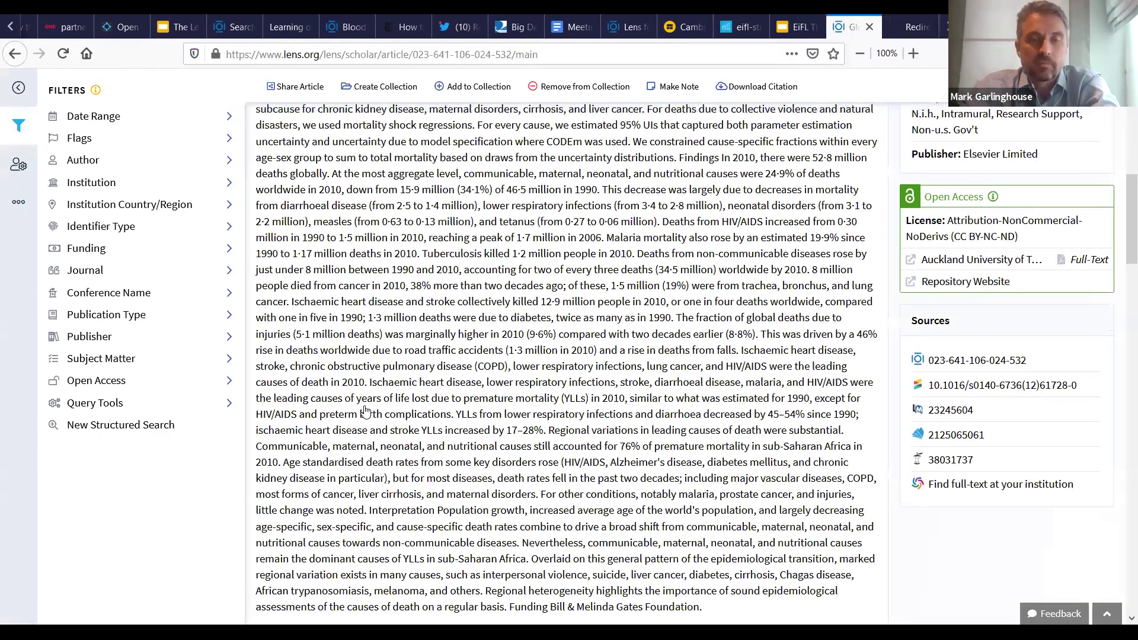
scroll(366, 410, "up", 10)
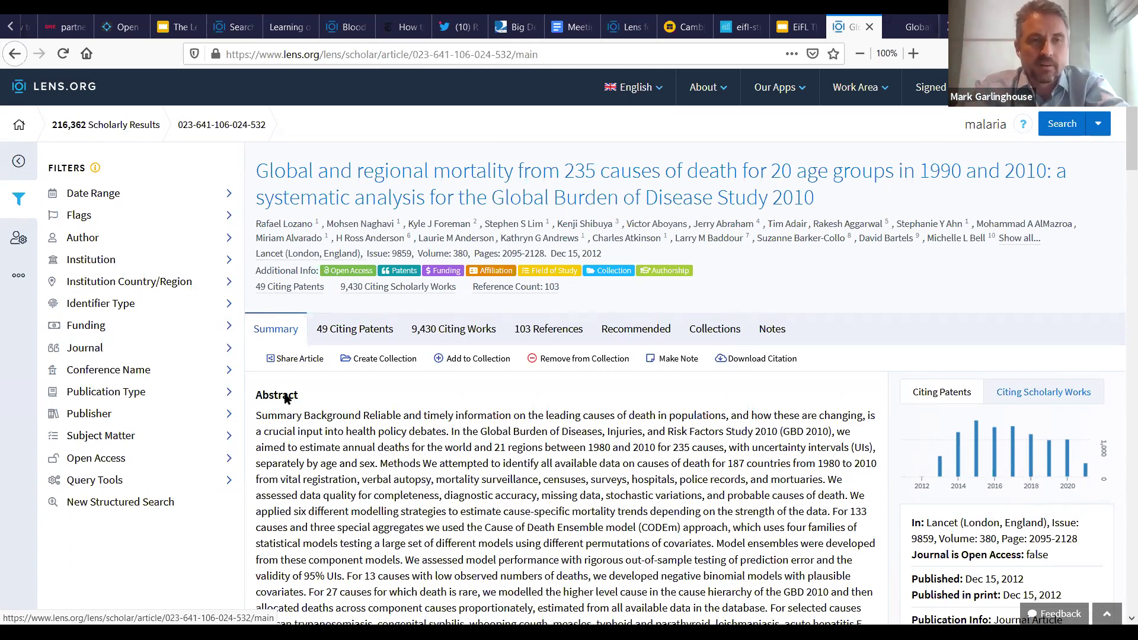
Show the Institution Country/Region filter options for the malaria results, and start a new scholarly works search
left_click(231, 287)
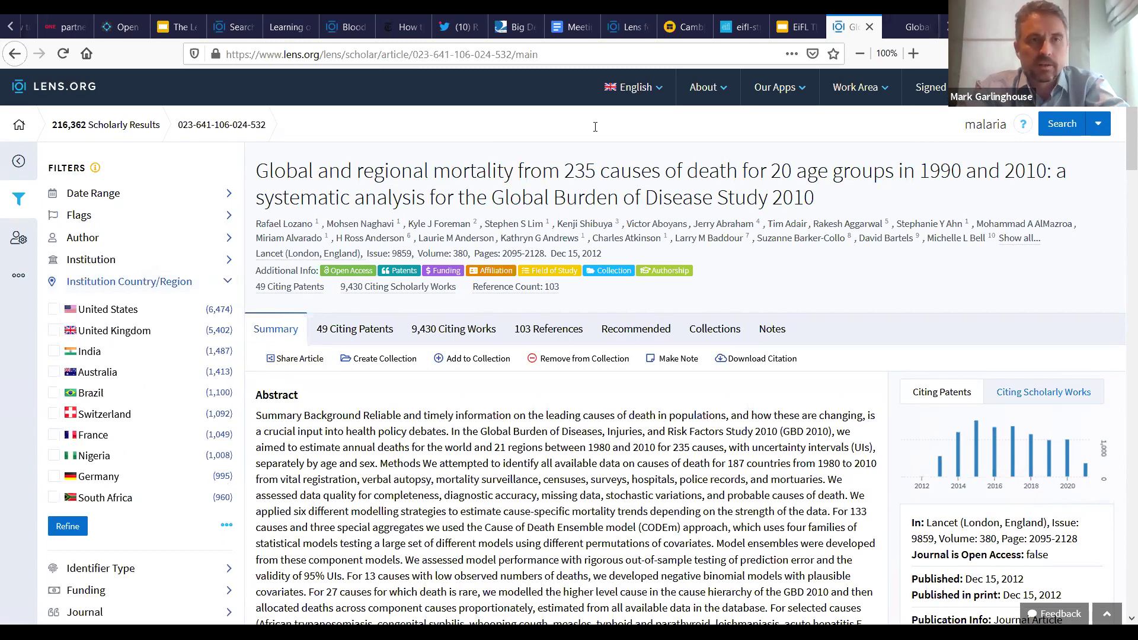
left_click(773, 87)
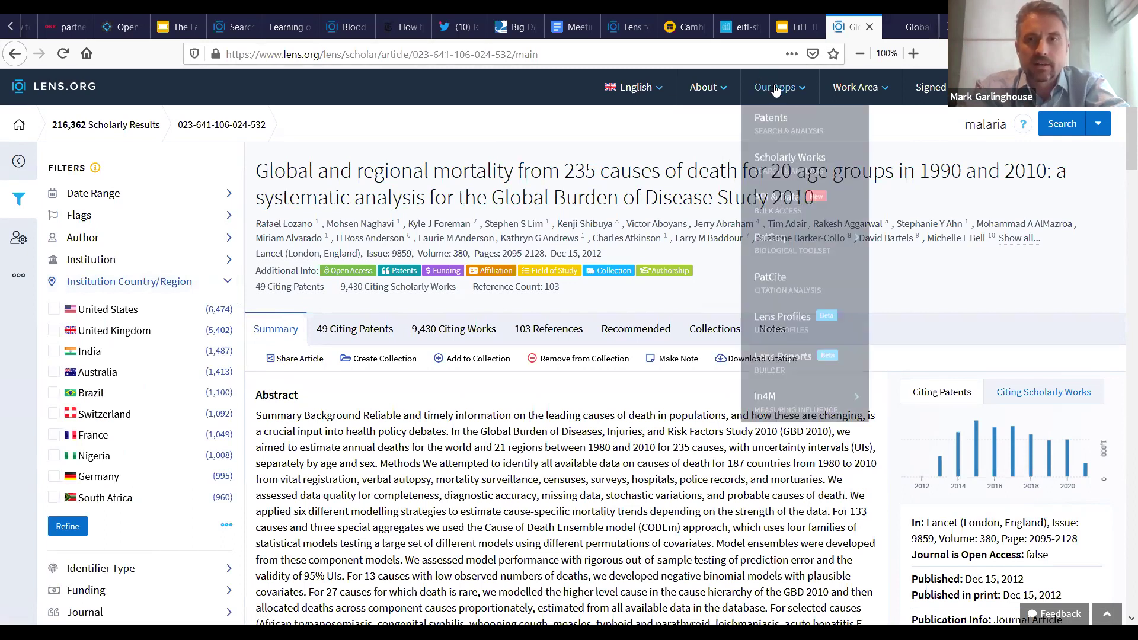
left_click(779, 164)
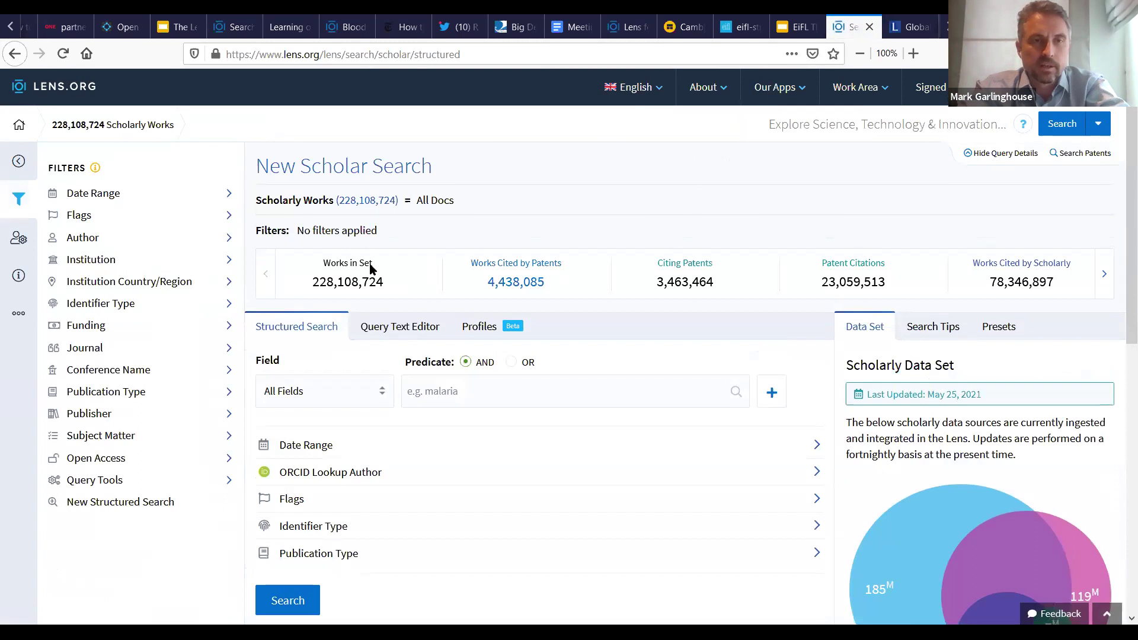
Look up malawi in the Institution Country/Region filter and its extended list, and close the list without refining
left_click(228, 282)
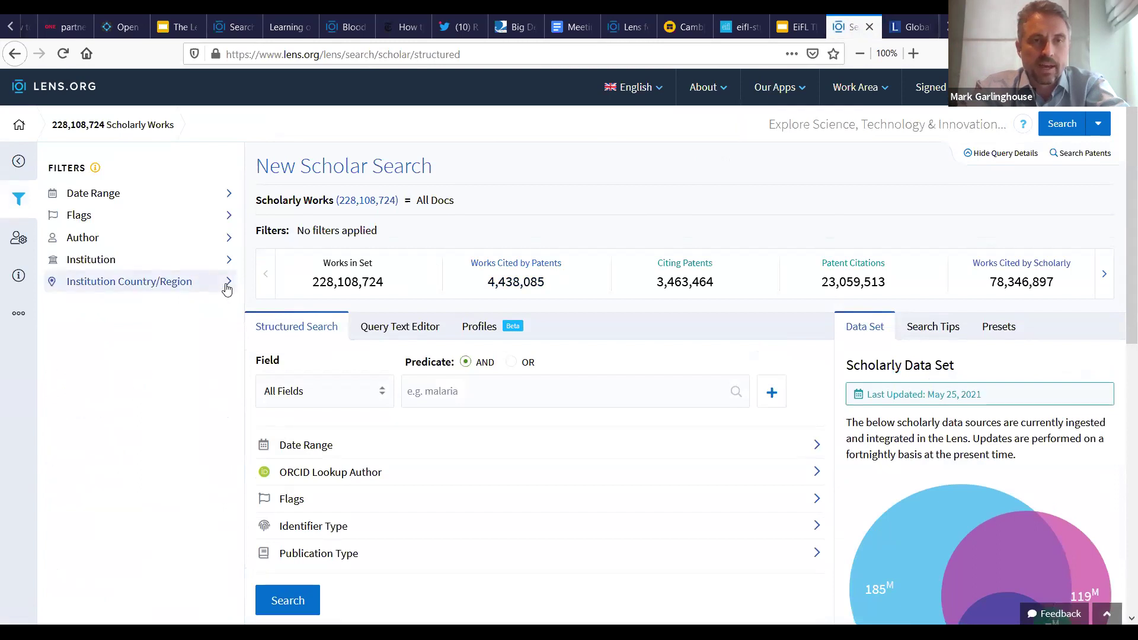
left_click(153, 369)
type("m")
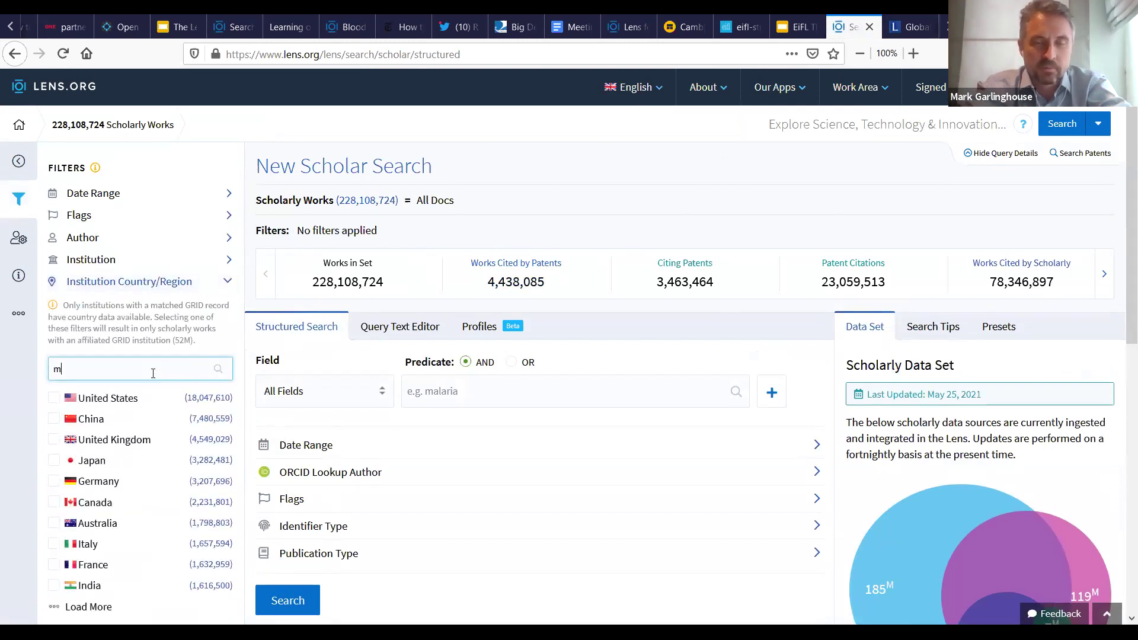
type("alawi")
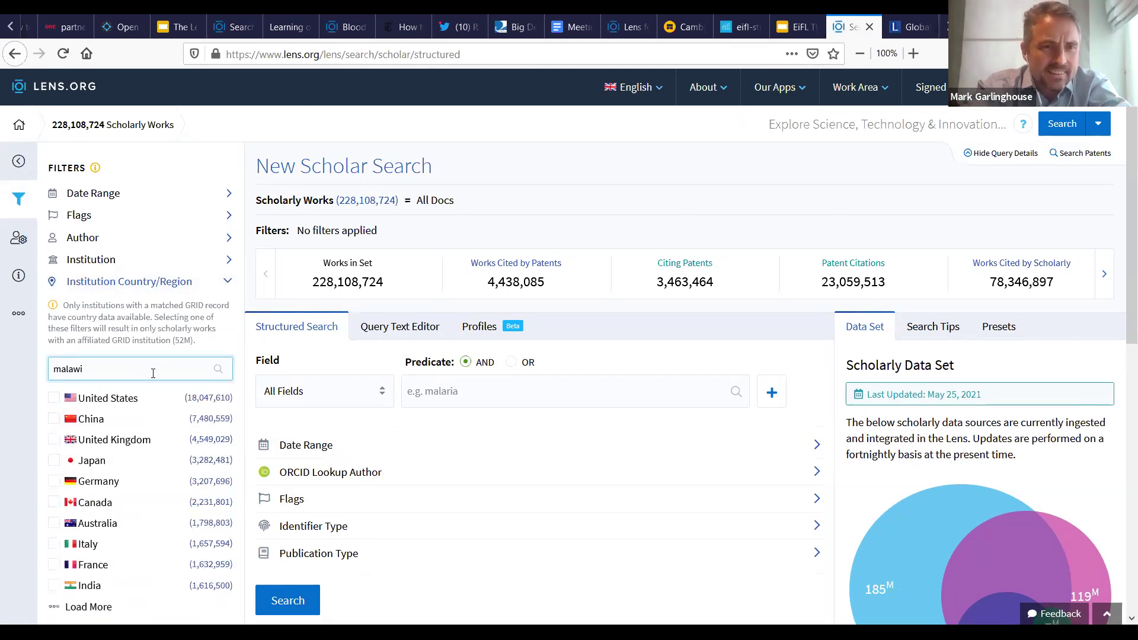
scroll(153, 373, "down", 3)
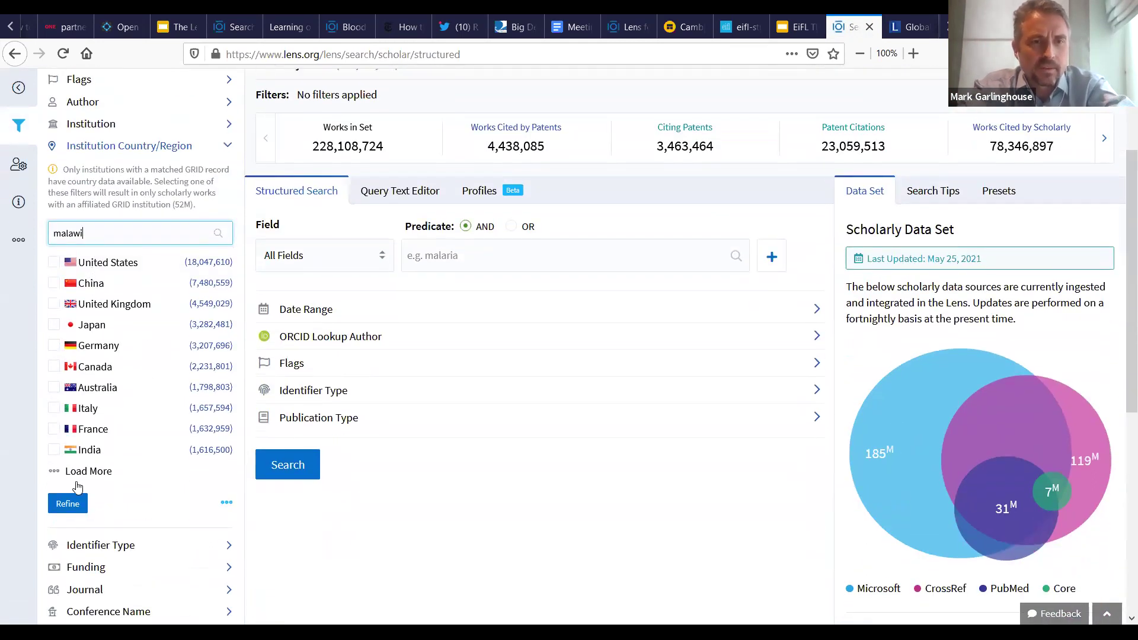
left_click(77, 476)
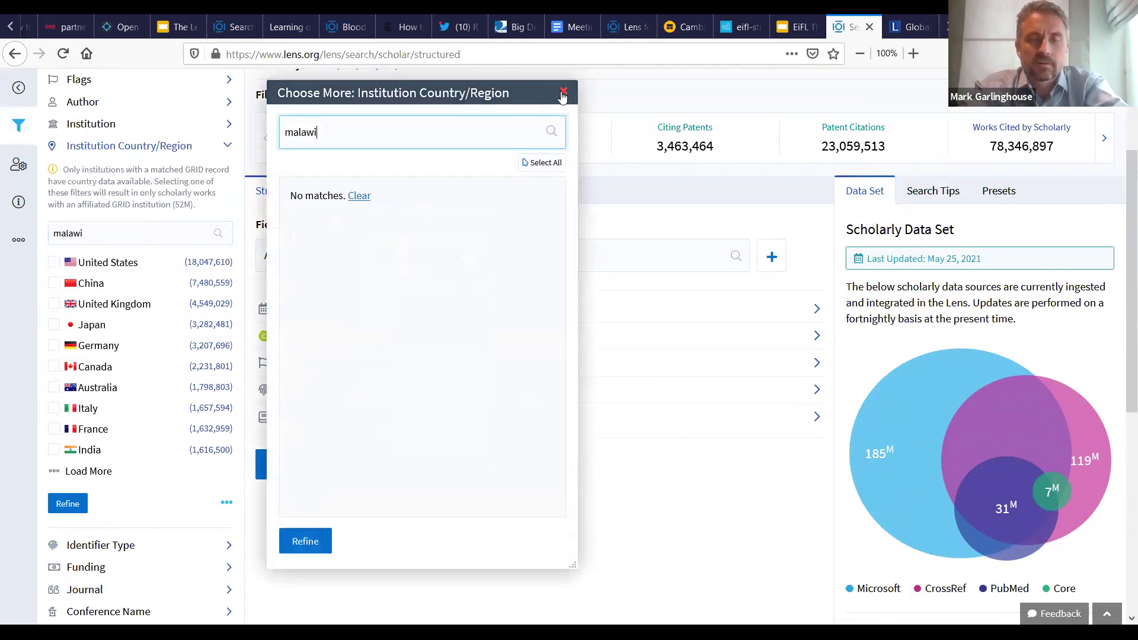
left_click(564, 92)
Search all fields of the scholarly works for the author's full name as an exact phrase in quotation marks
left_click(425, 254)
left_click(491, 257)
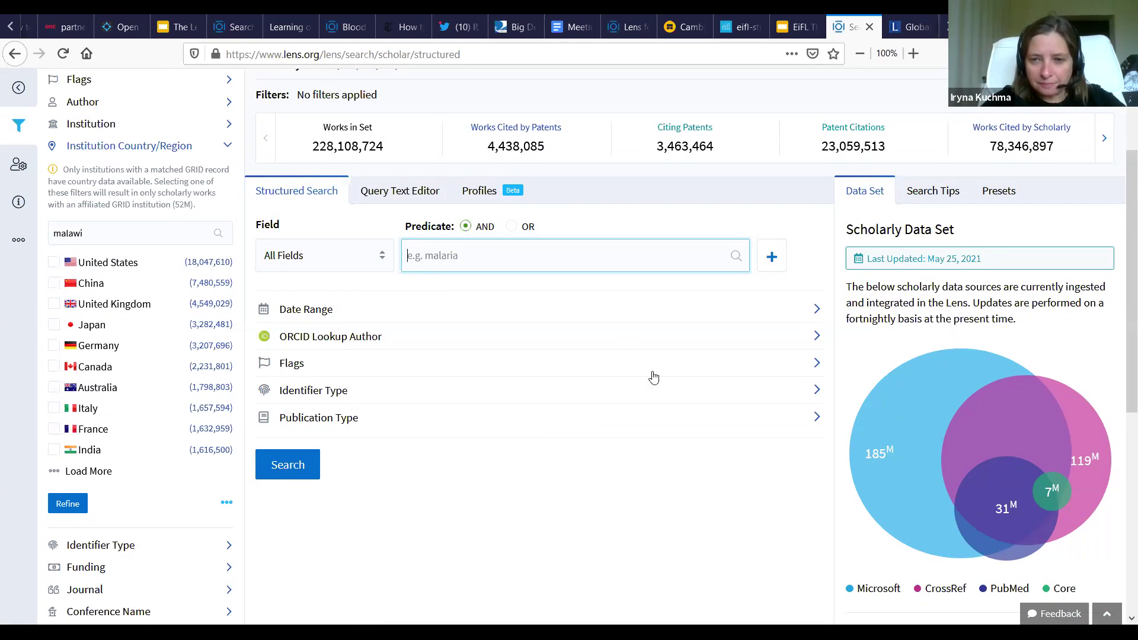
left_click(866, 553)
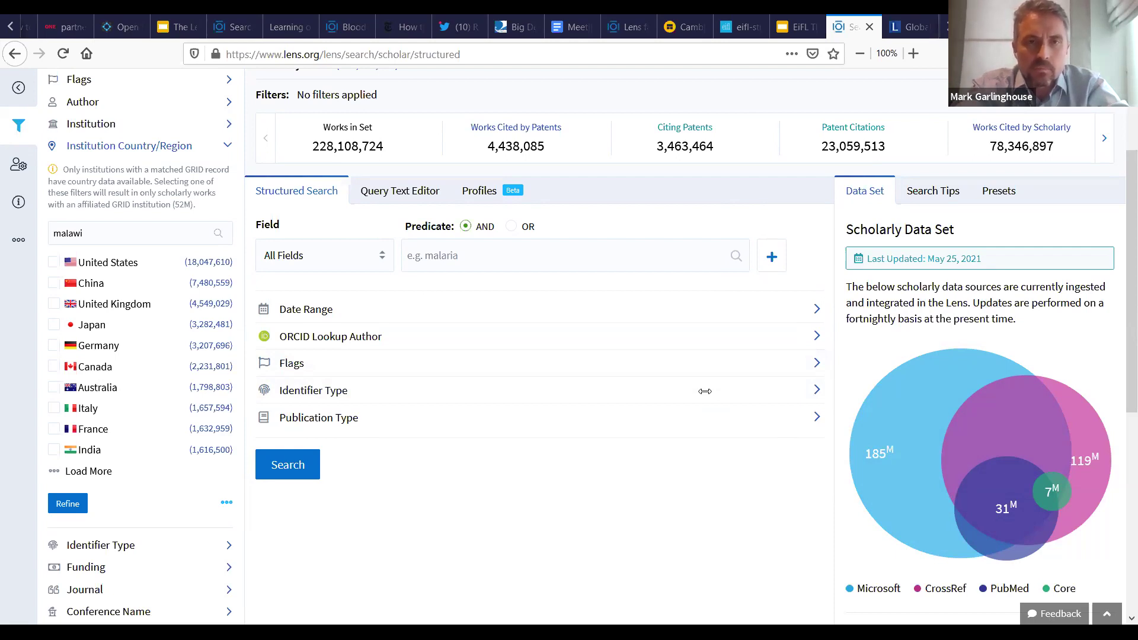
left_click(380, 260)
left_click(438, 256)
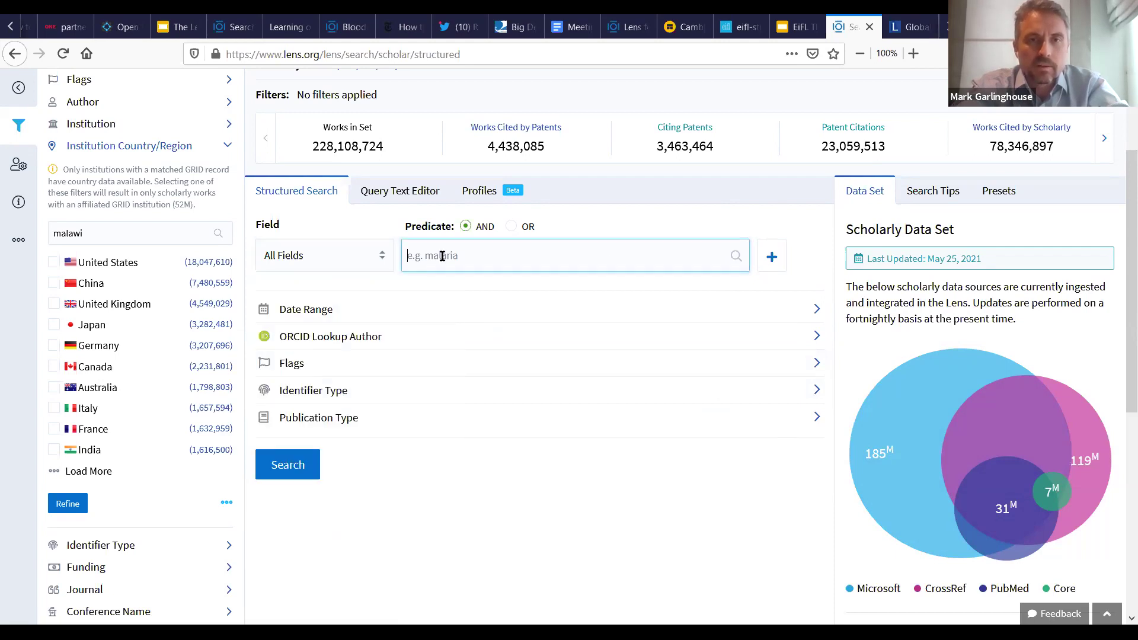
right_click(442, 257)
left_click(474, 326)
type("\"")
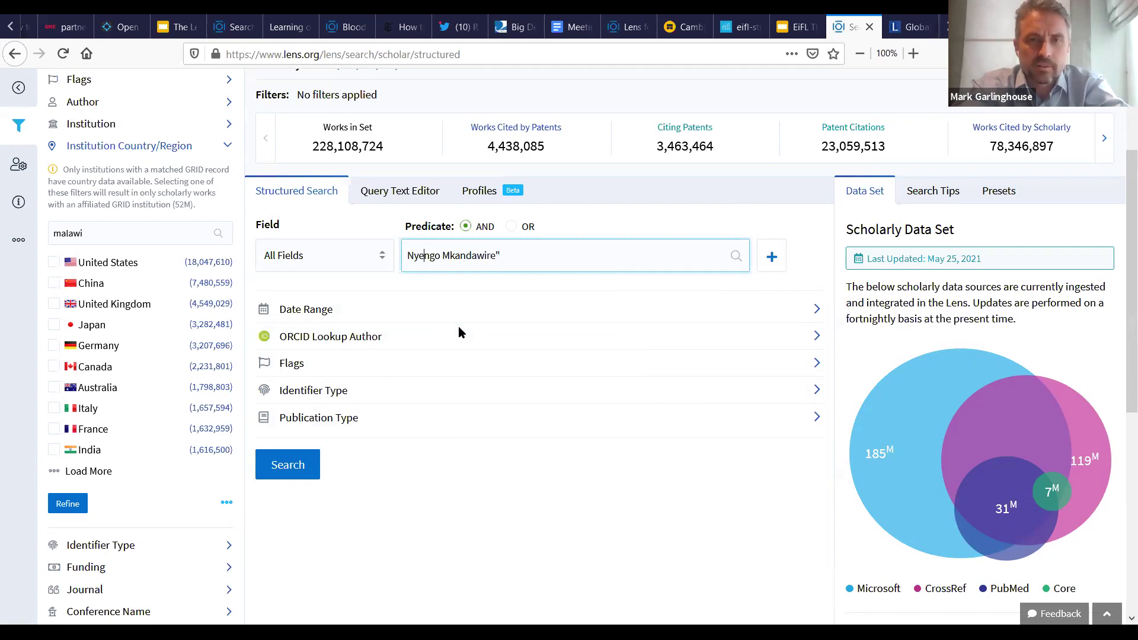
key("Left")
key("Left")
key("Left")
type("\"")
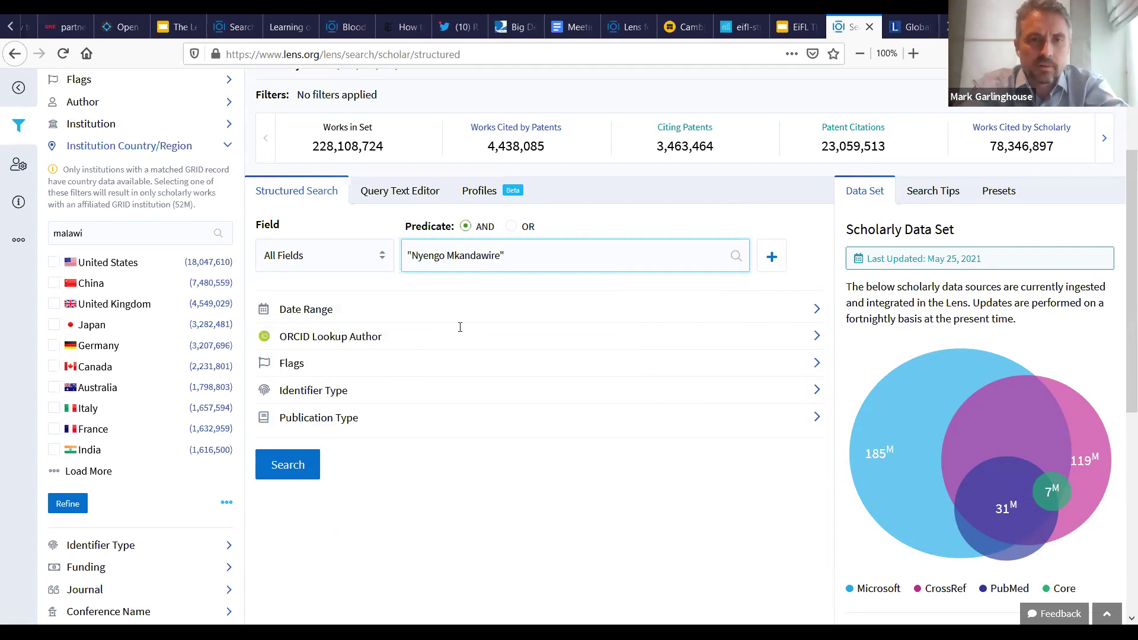
left_click(287, 465)
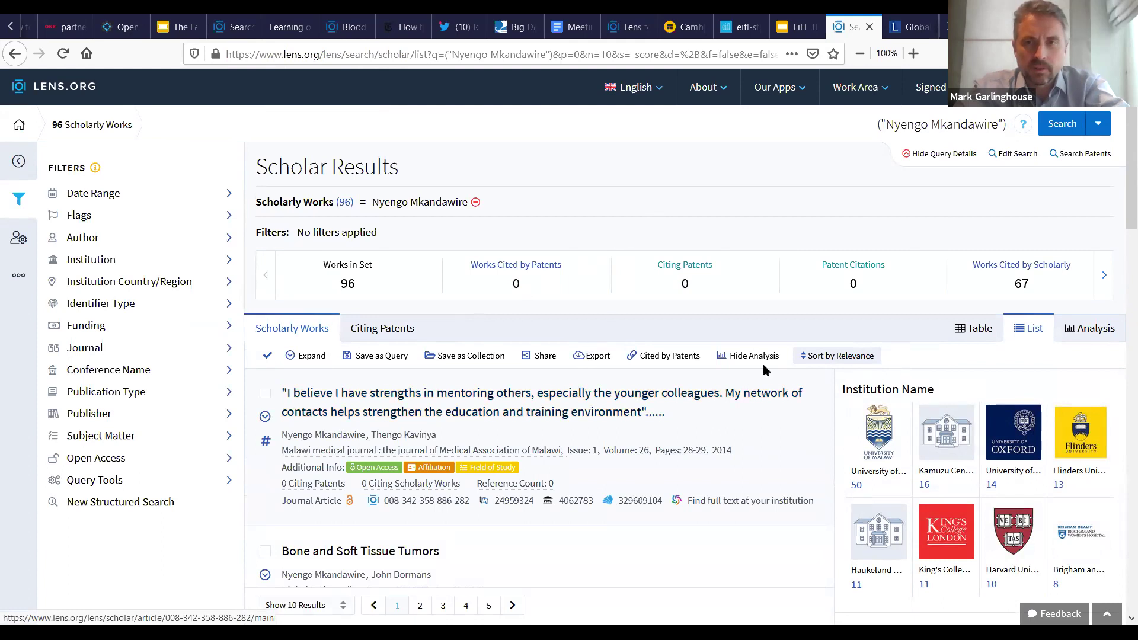
Sort the author's results by Date Published (newest) and open the article on children with musculoskeletal impairment in Malawi
left_click(833, 359)
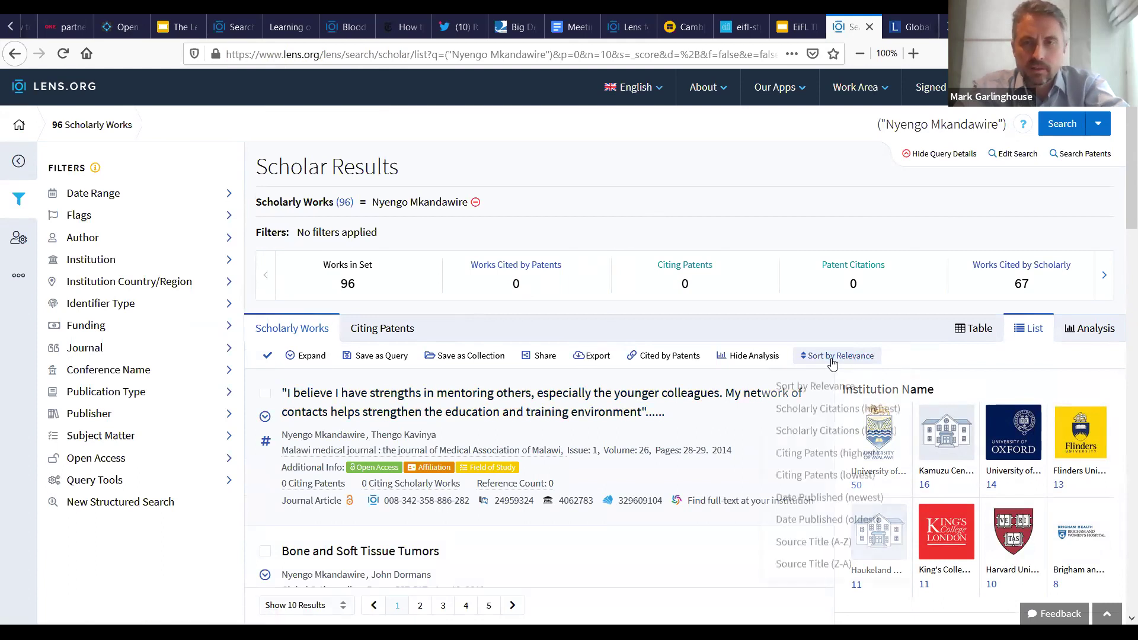
left_click(813, 502)
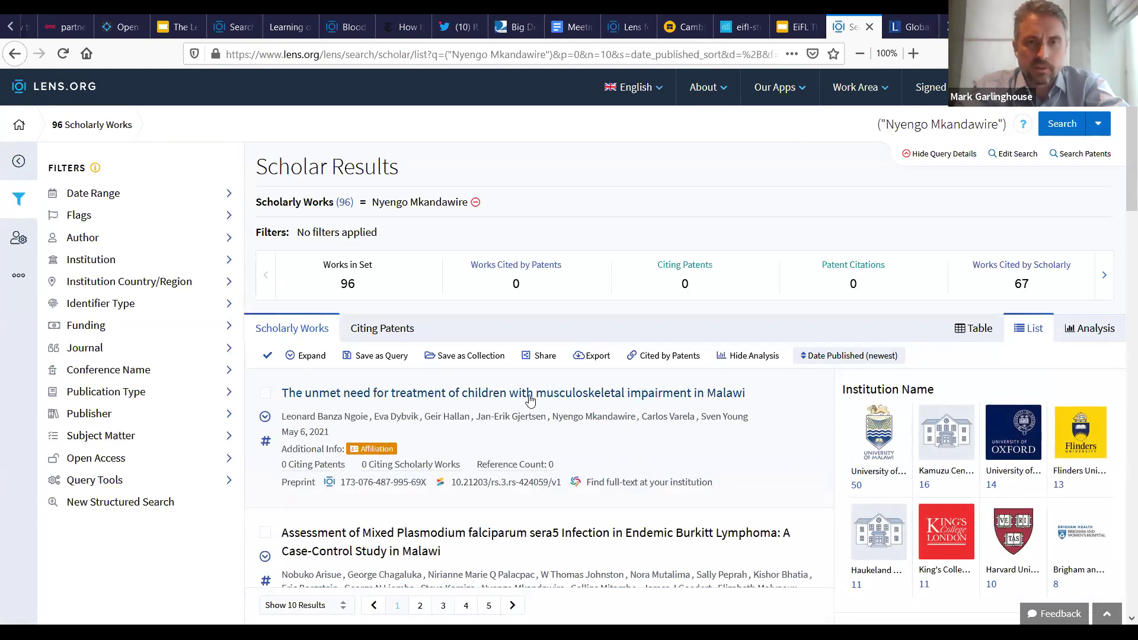
left_click(531, 394)
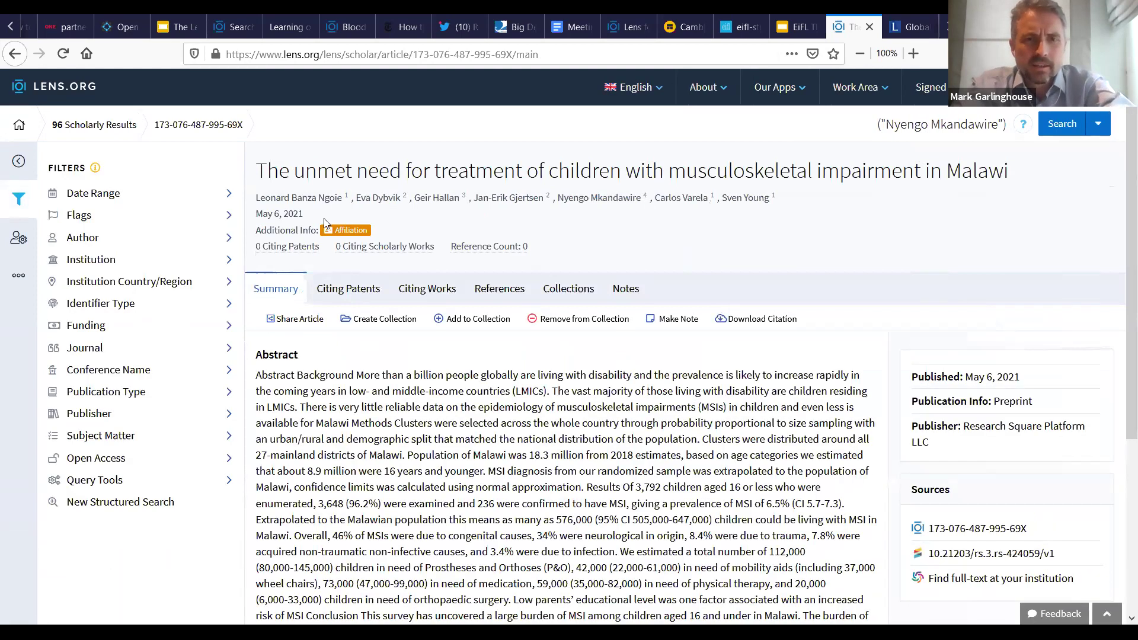
Review the article's abstract and institutions, show the University of Malawi affiliation details, and list the Institution filter options
scroll(335, 213, "down", 3)
scroll(335, 212, "down", 1)
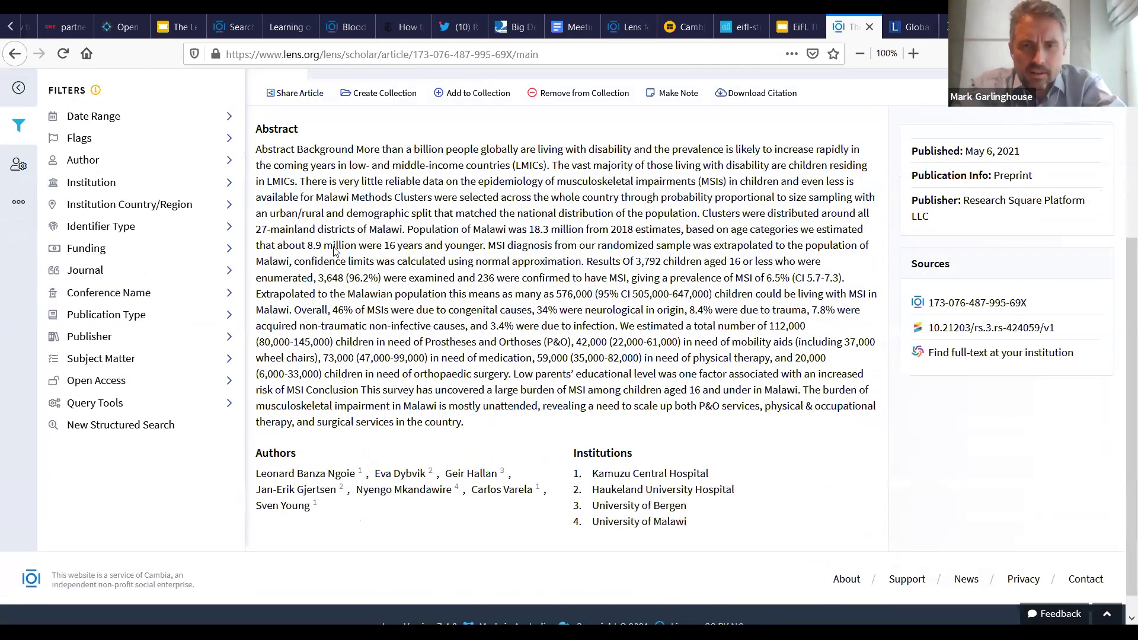
left_click(619, 524)
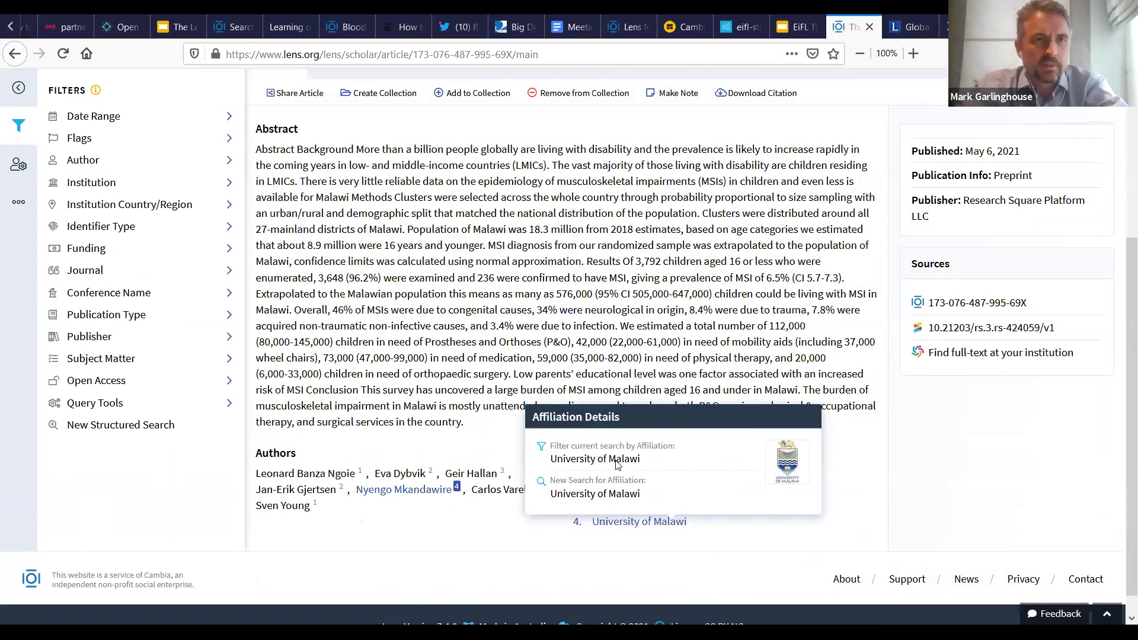
scroll(323, 259, "up", 1)
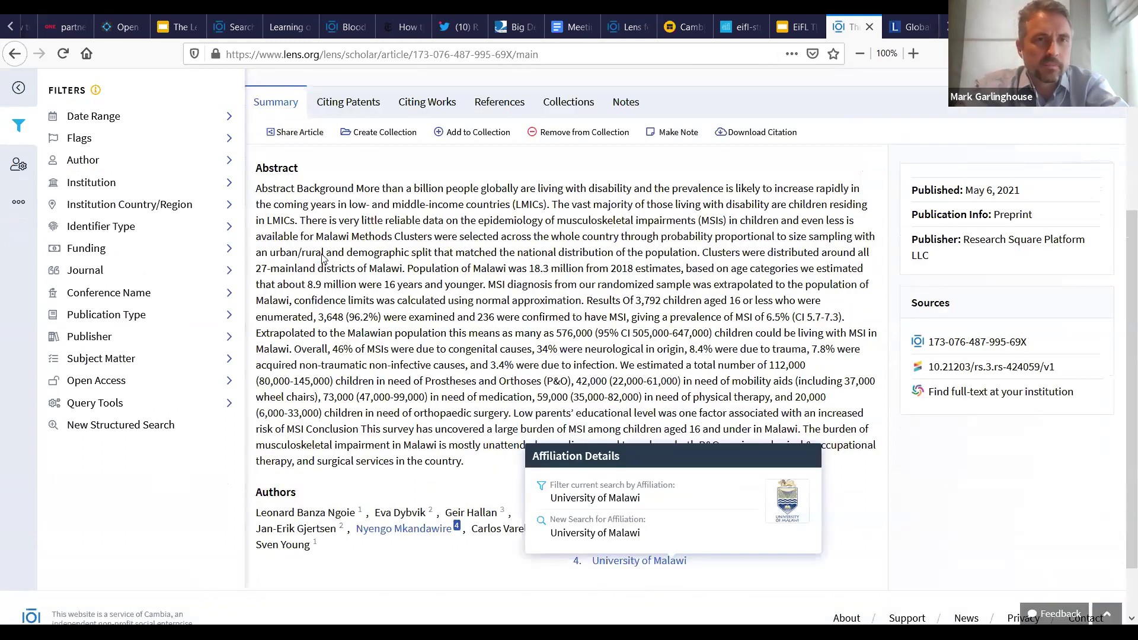
left_click(230, 185)
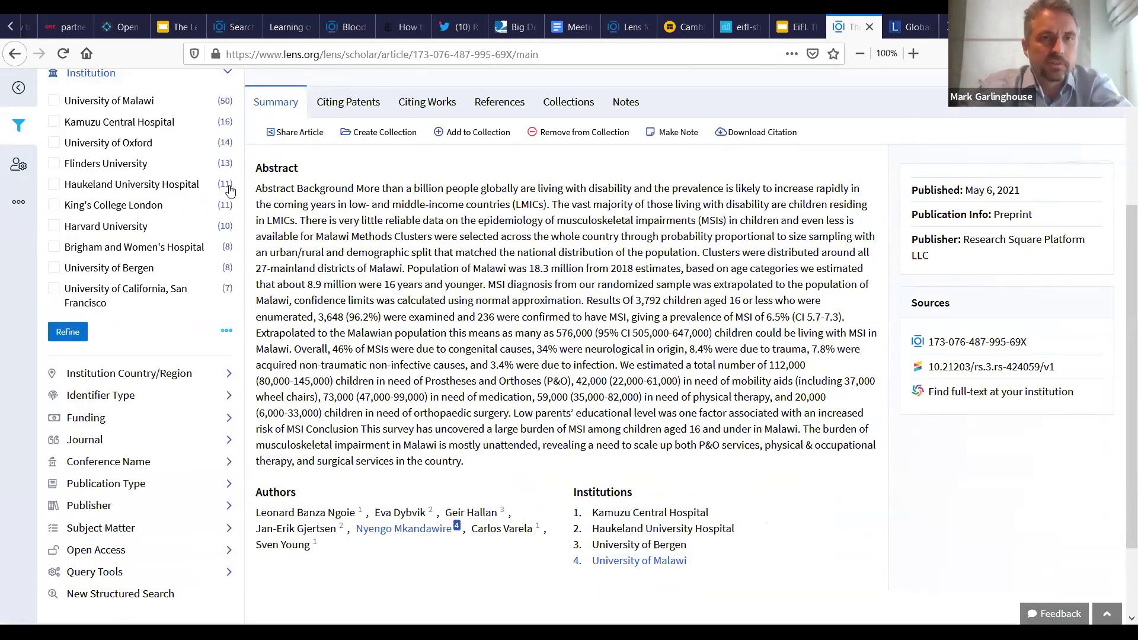
scroll(257, 237, "up", 3)
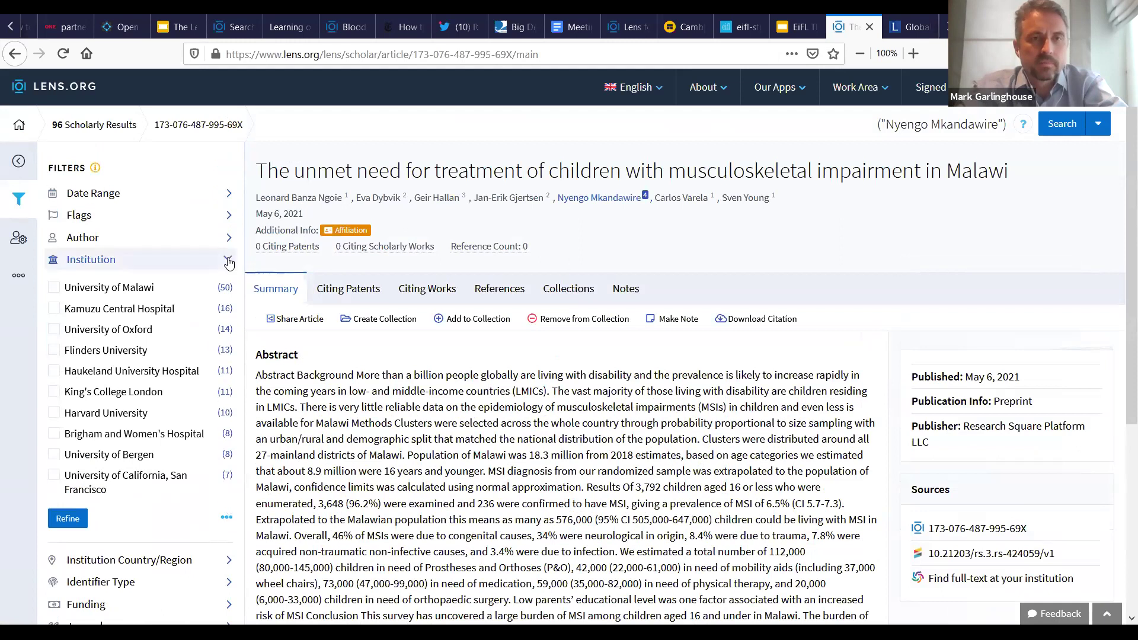
Start a new scholarly works search and refine it by the institution University of Malawi
left_click(775, 89)
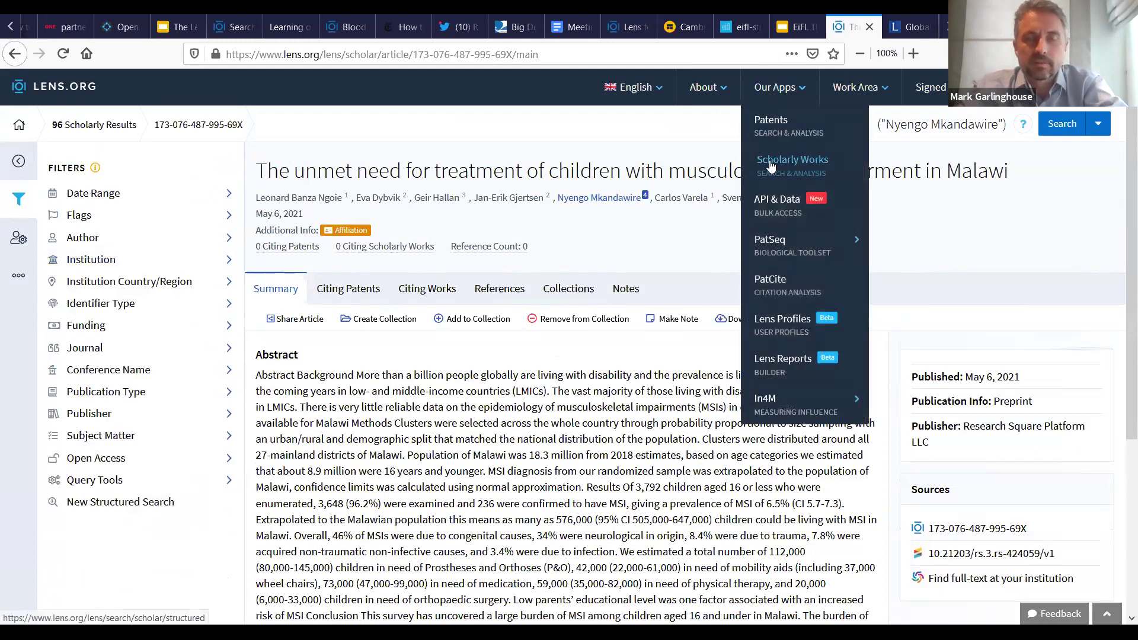
left_click(771, 163)
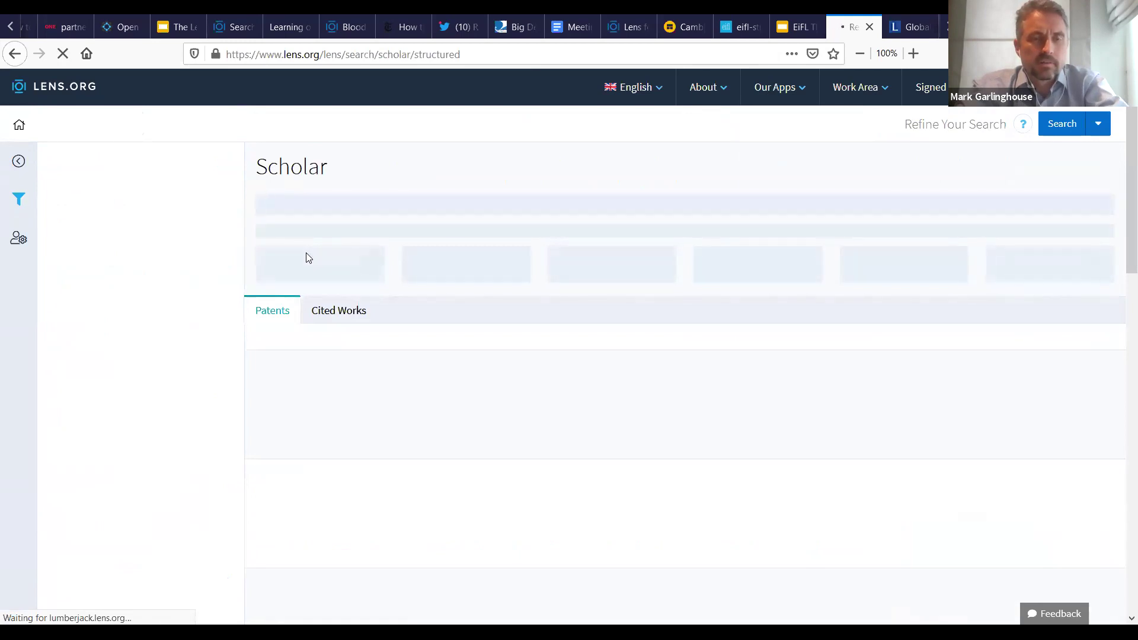
left_click(228, 262)
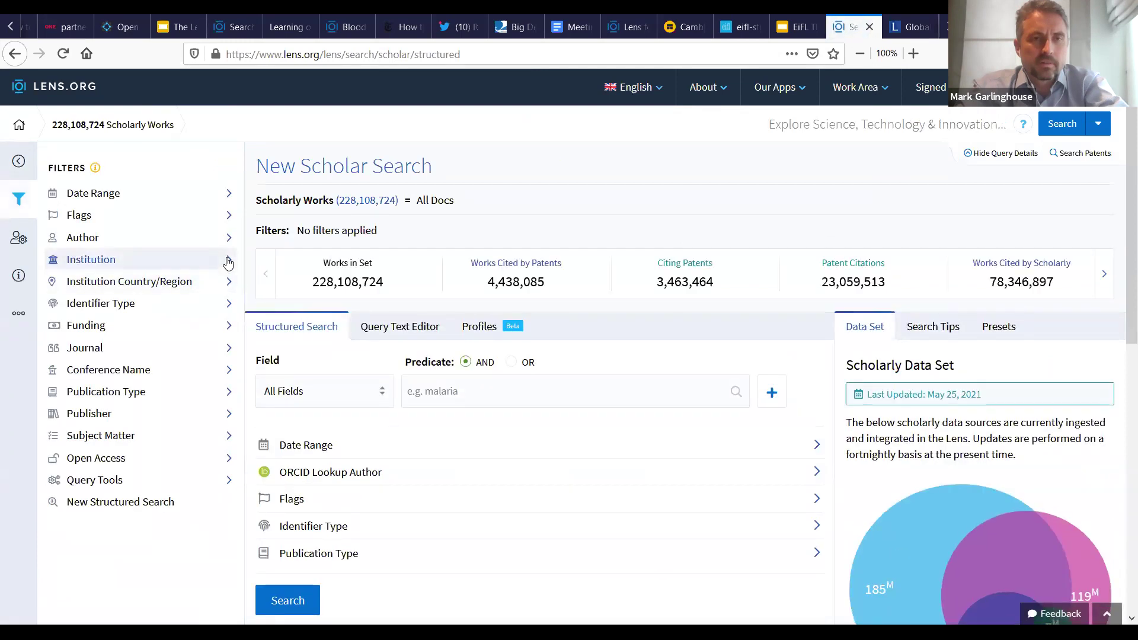
type("univ")
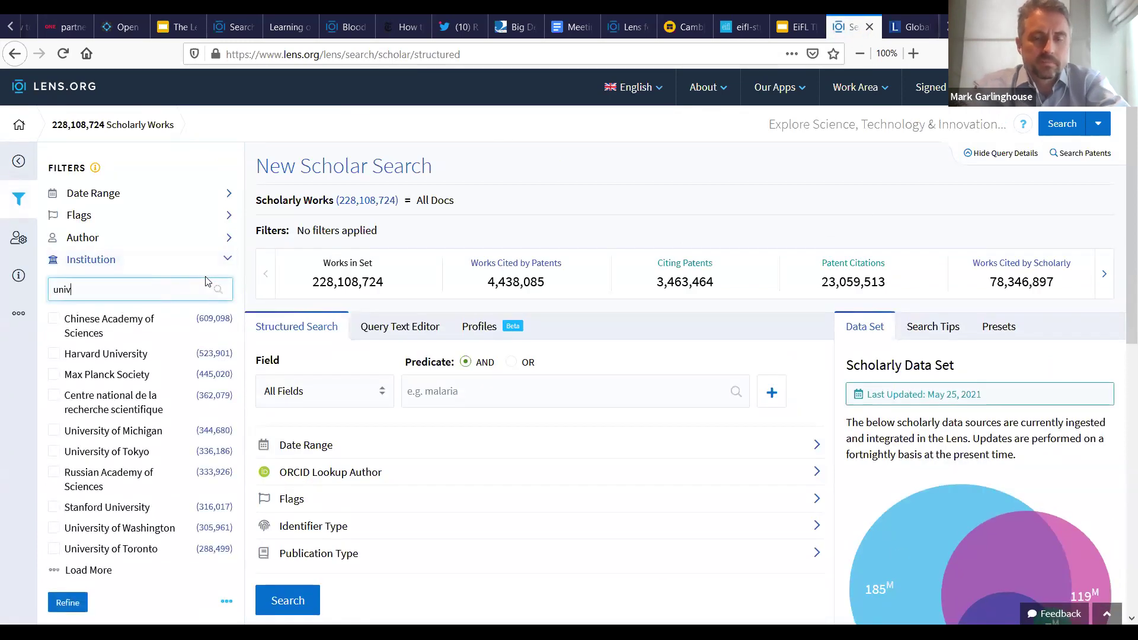
type("ersity of malawi")
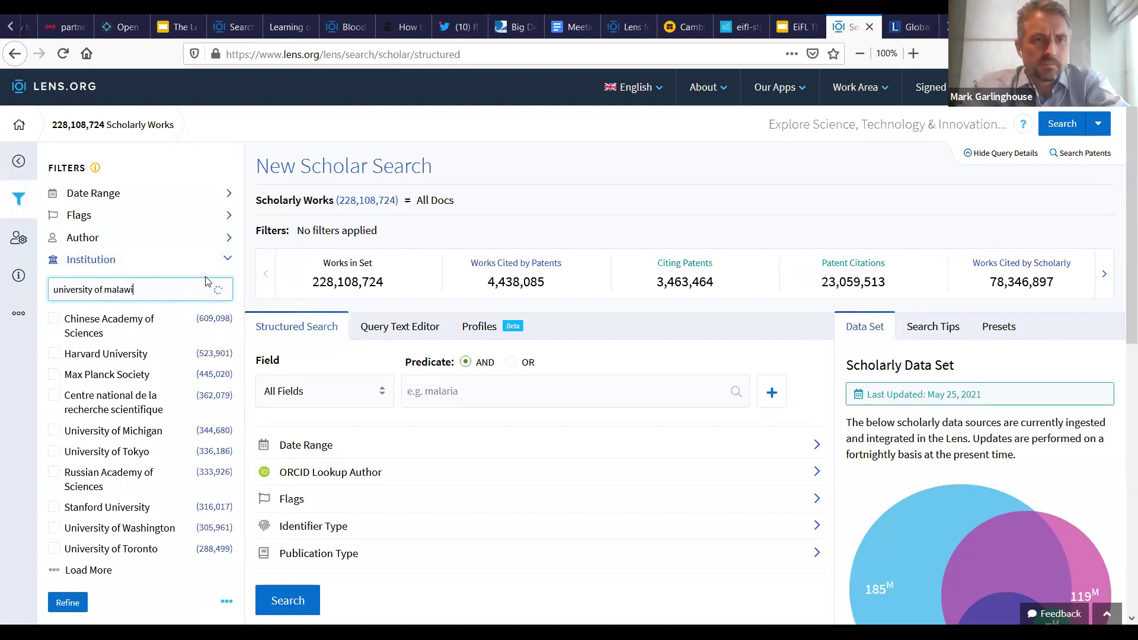
left_click(54, 319)
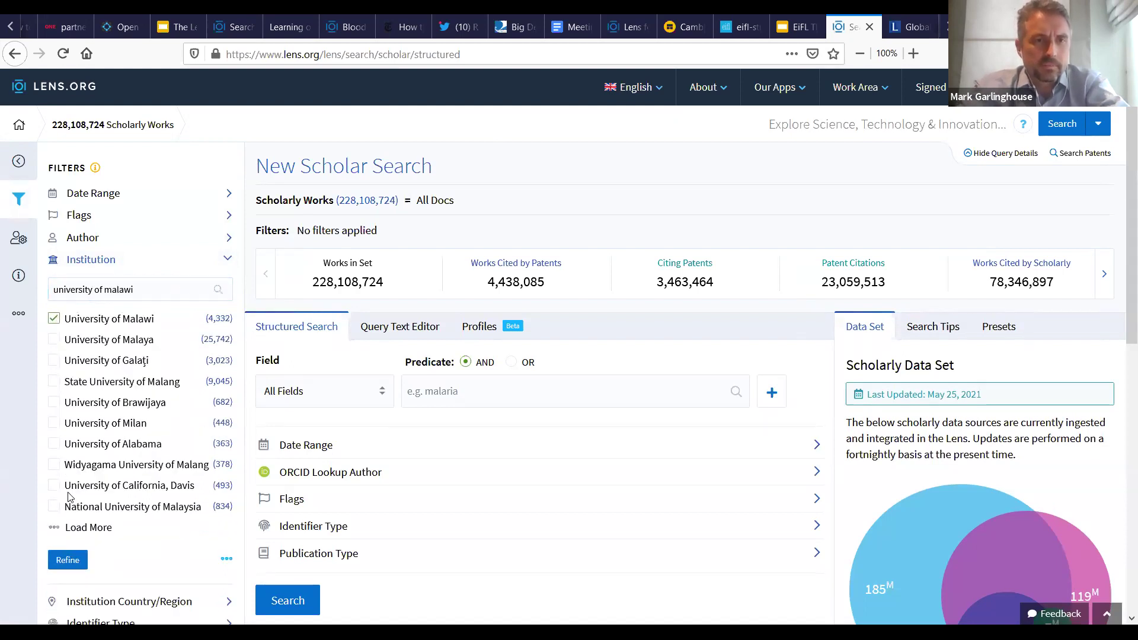
left_click(67, 560)
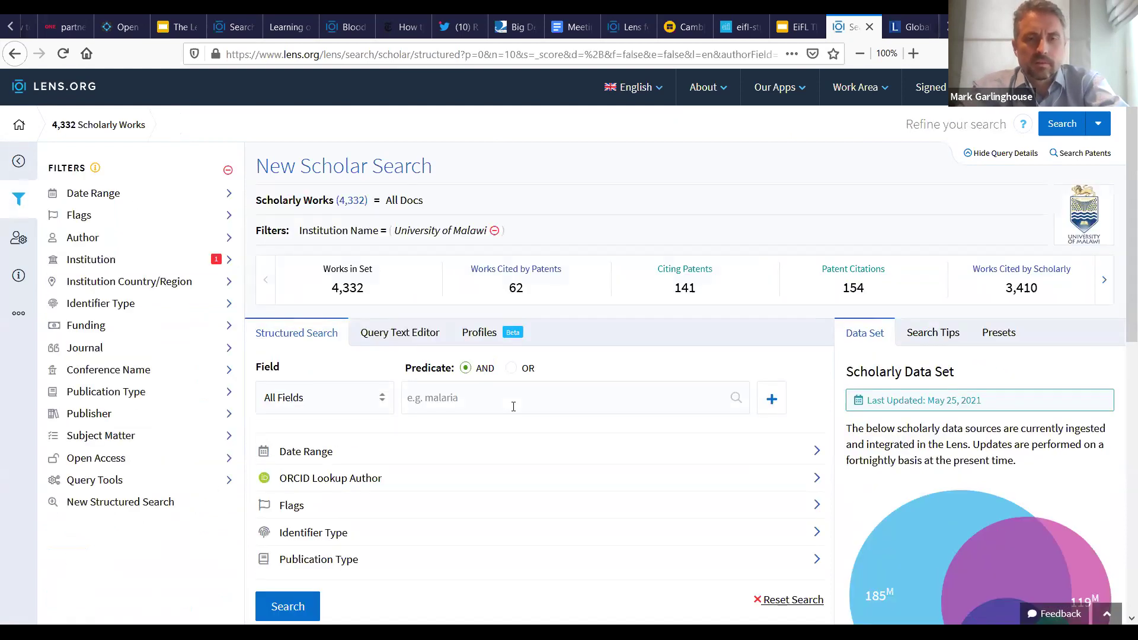
Display the University of Malawi works as a results list and open the record on wet and dry weeks over England and Wales
scroll(353, 247, "down", 3)
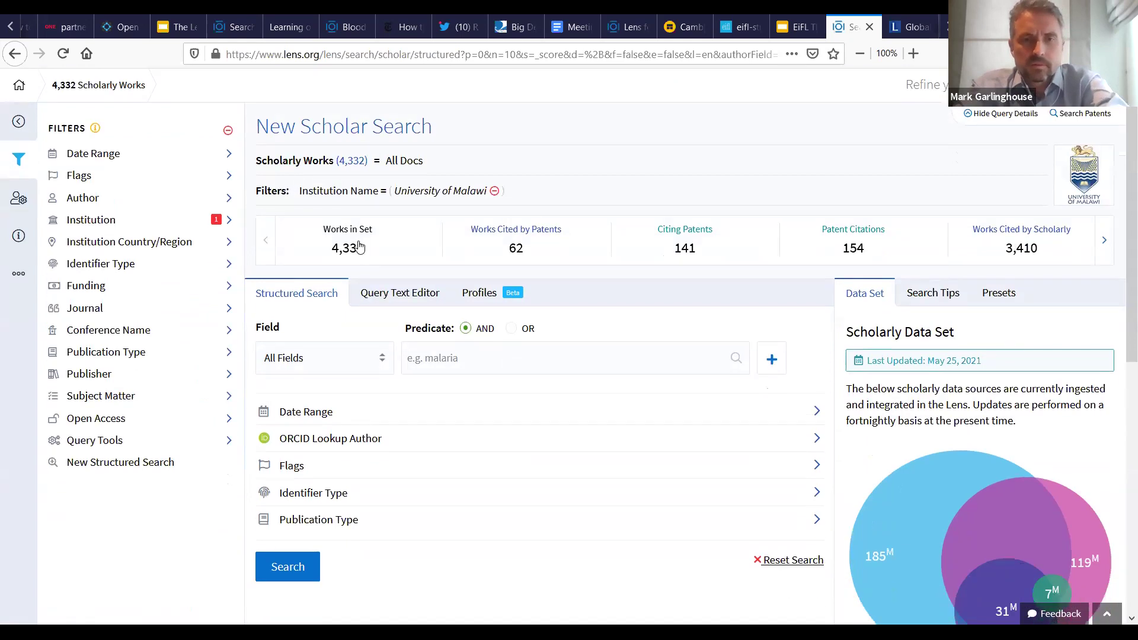
left_click(277, 452)
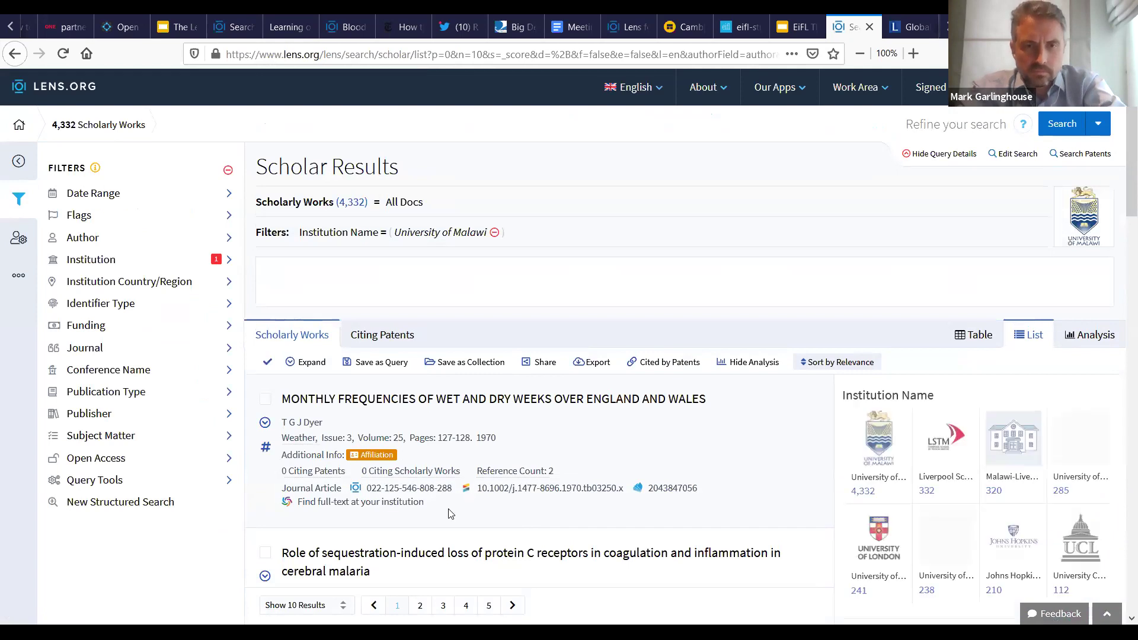
left_click(585, 400)
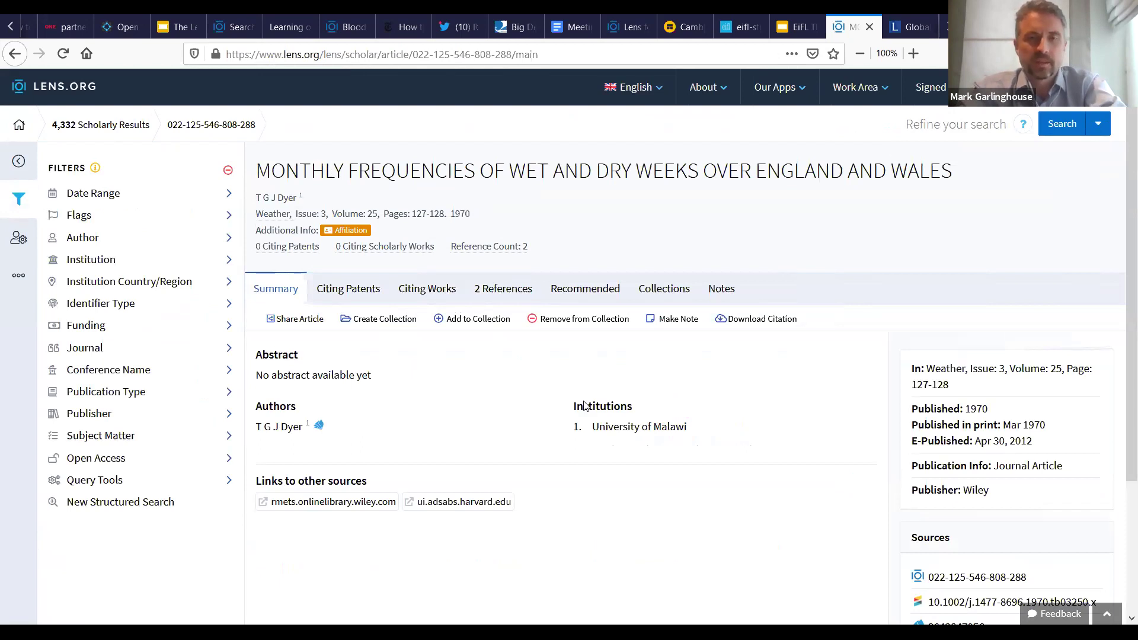
Open the Lens Support Center at support.lens.org in the browser tab holding the Lancet article
left_click(912, 31)
left_click(723, 54)
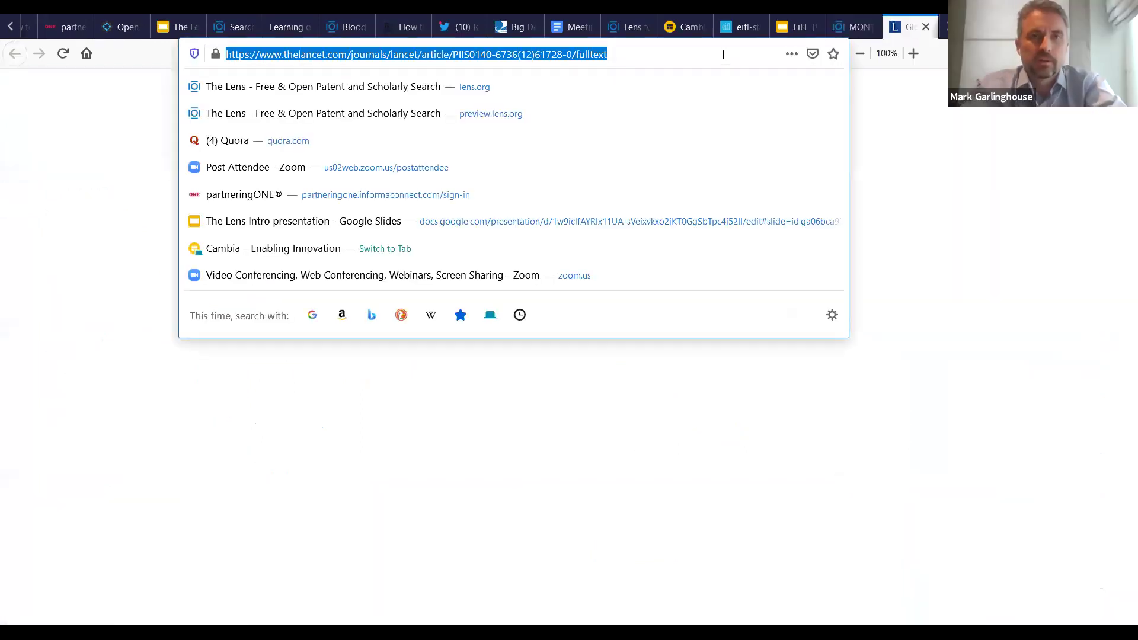
type("sp")
key("BackSpace")
type("upport.lens.org/")
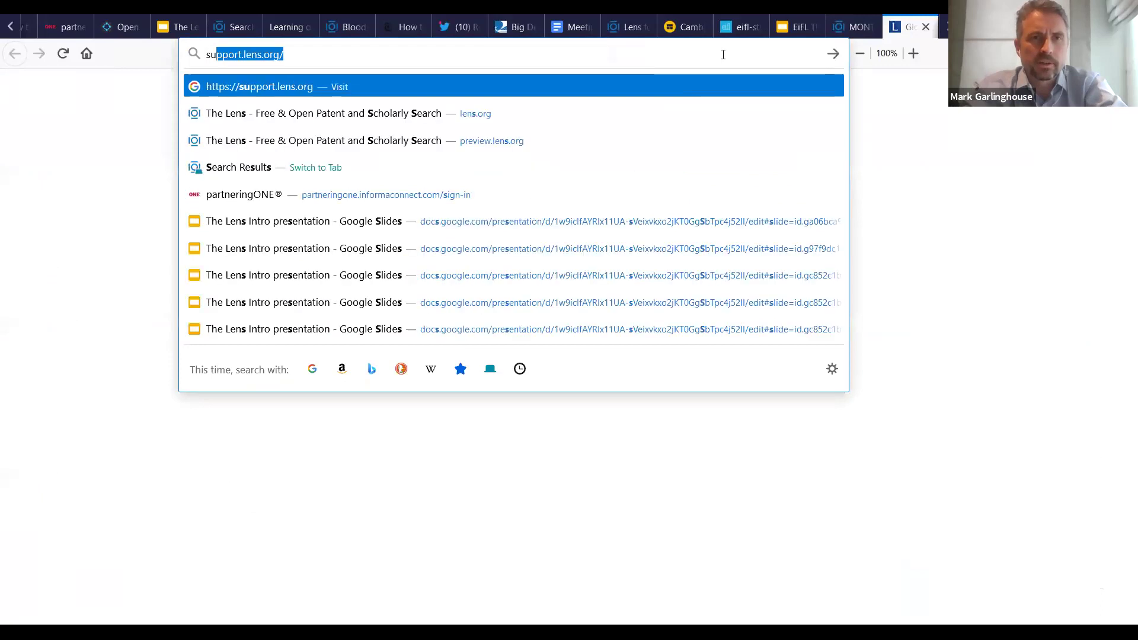
key("Return")
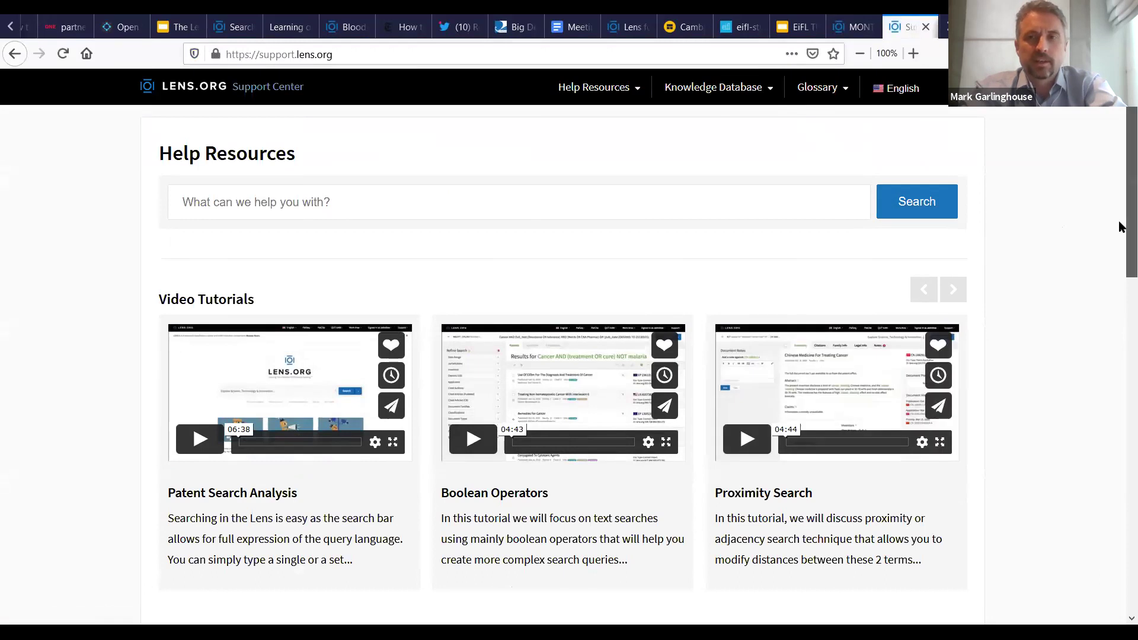
Look over the Support Center's video tutorials and help topics, and switch to the presentation slide on the Sasol company analysis
scroll(1121, 227, "down", 5)
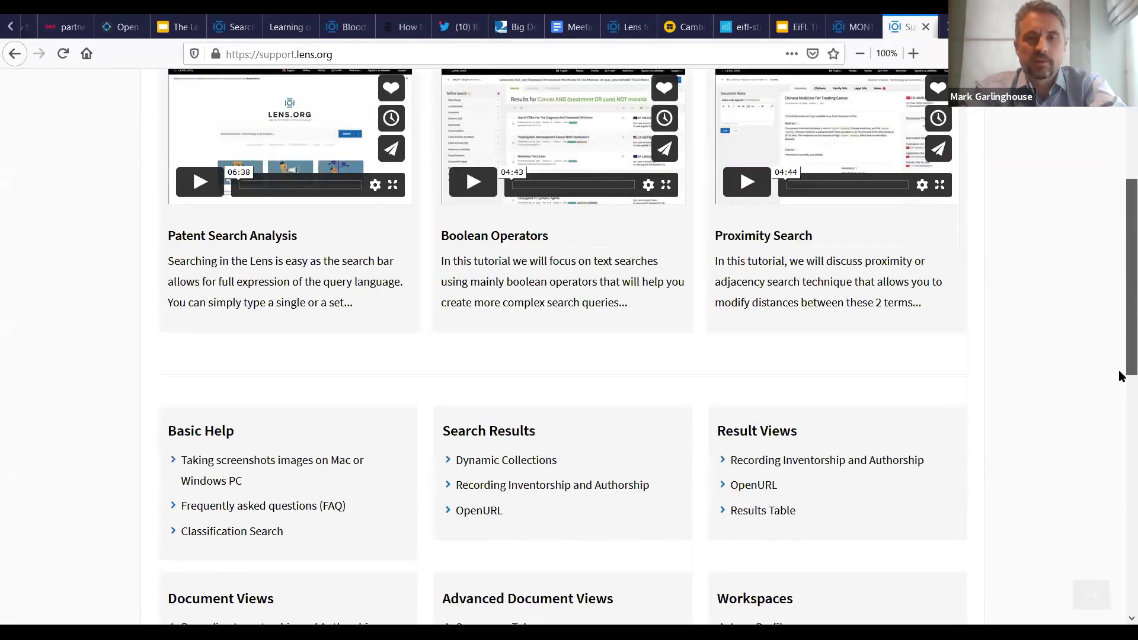
scroll(1120, 376, "down", 3)
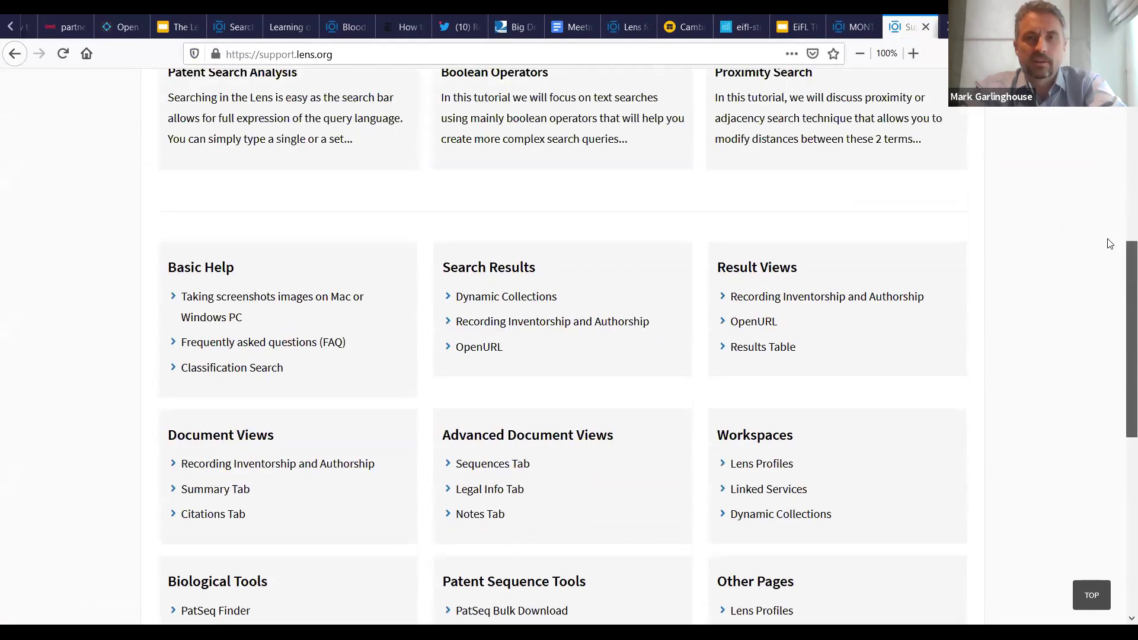
scroll(1108, 231, "up", 8)
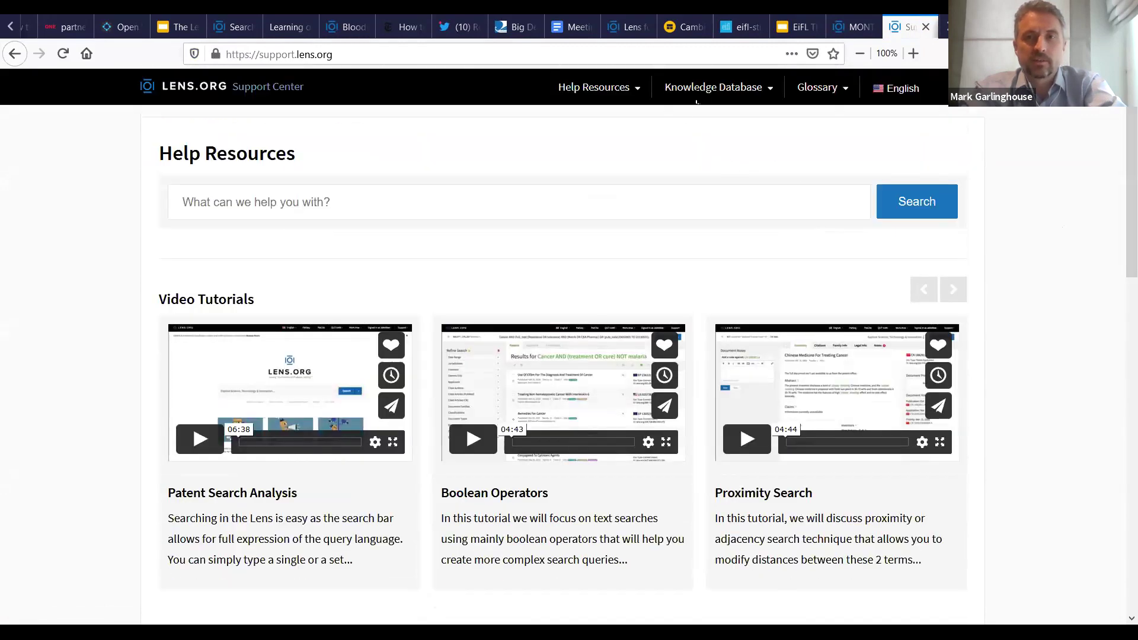
mouse_move(698, 96)
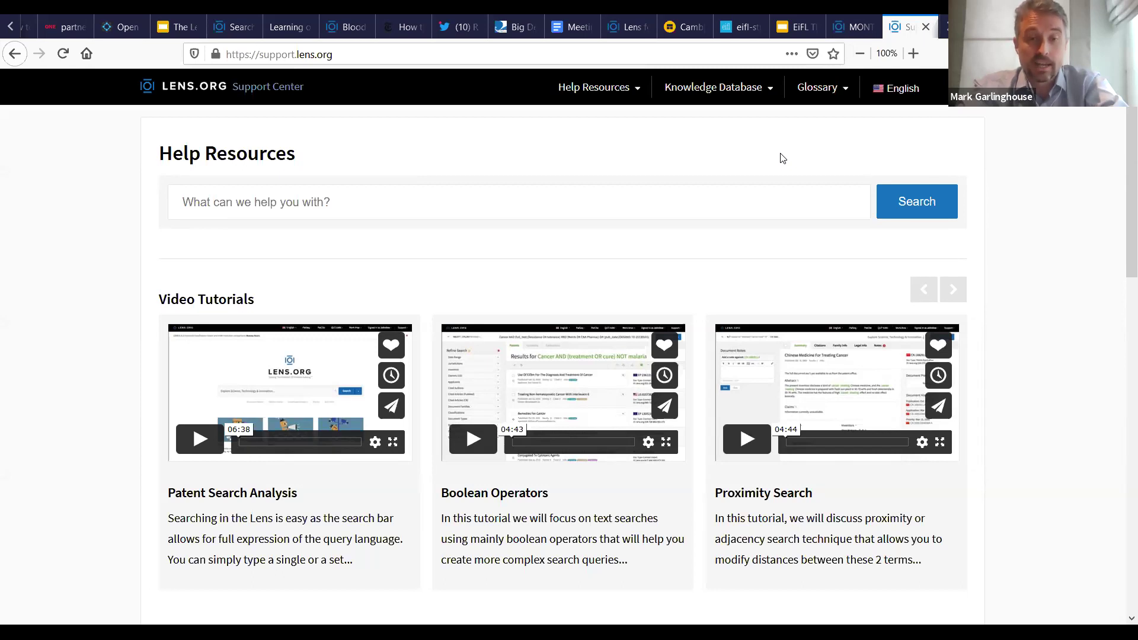
left_click(796, 31)
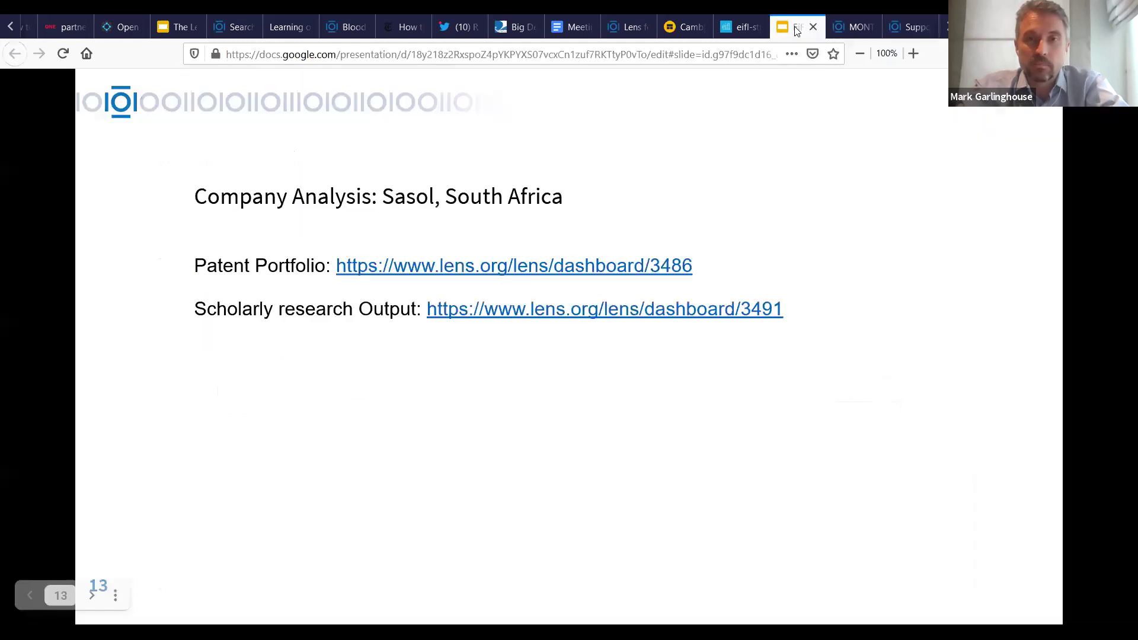